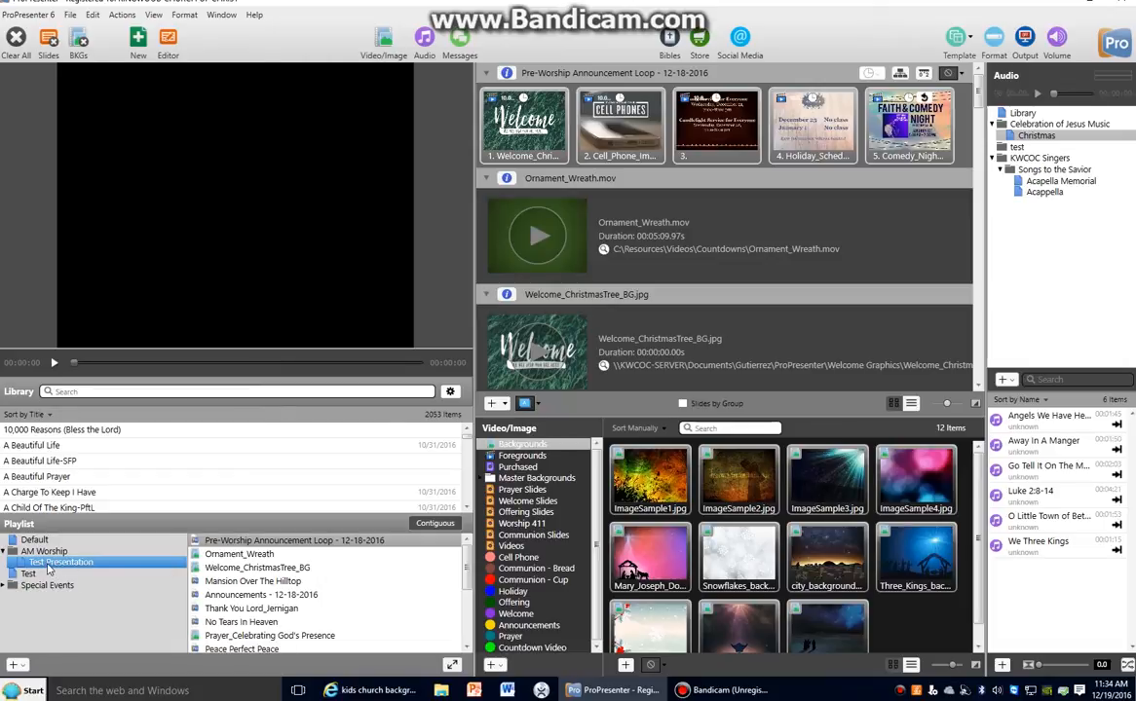
Step: Create a playlist named "12-18-2016 - TEST" in the AM Worship group
left_click(16, 665)
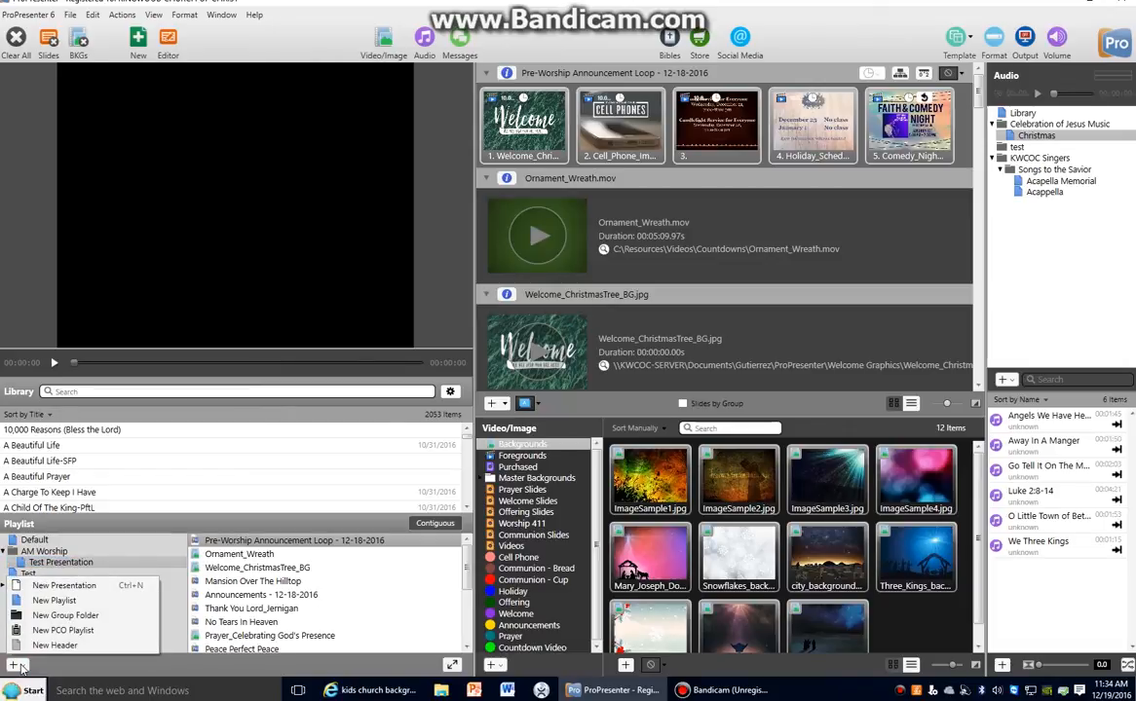
left_click(60, 603)
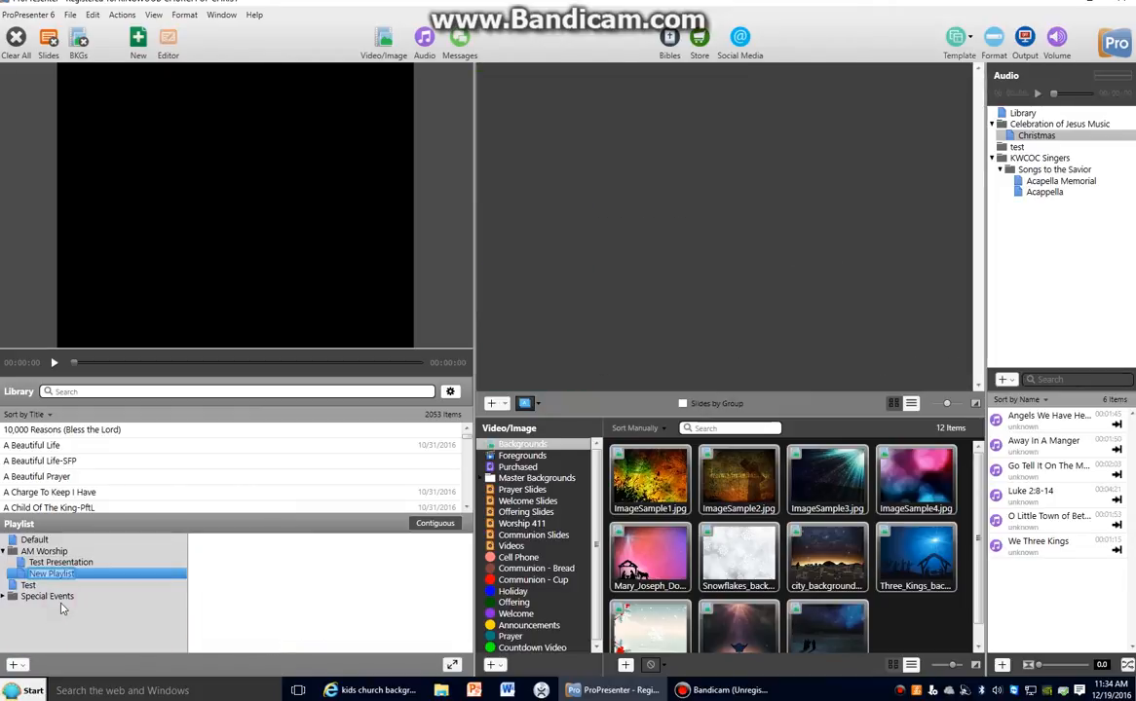
type("12-18-2016 - TEST")
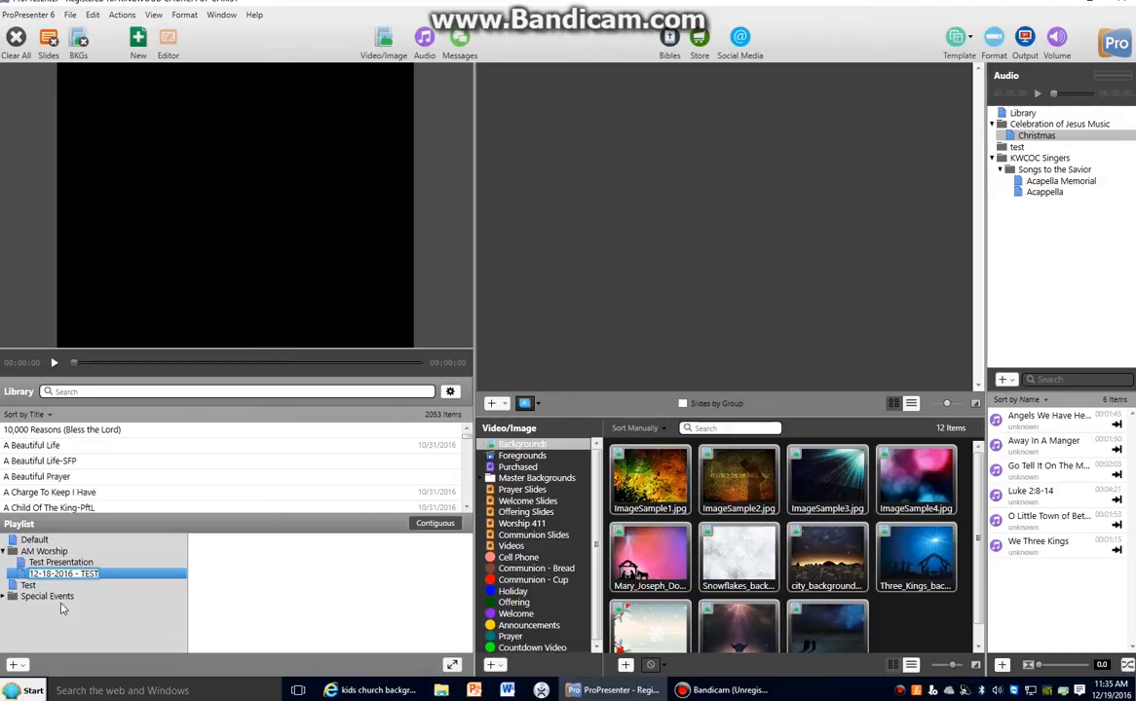
key("Return")
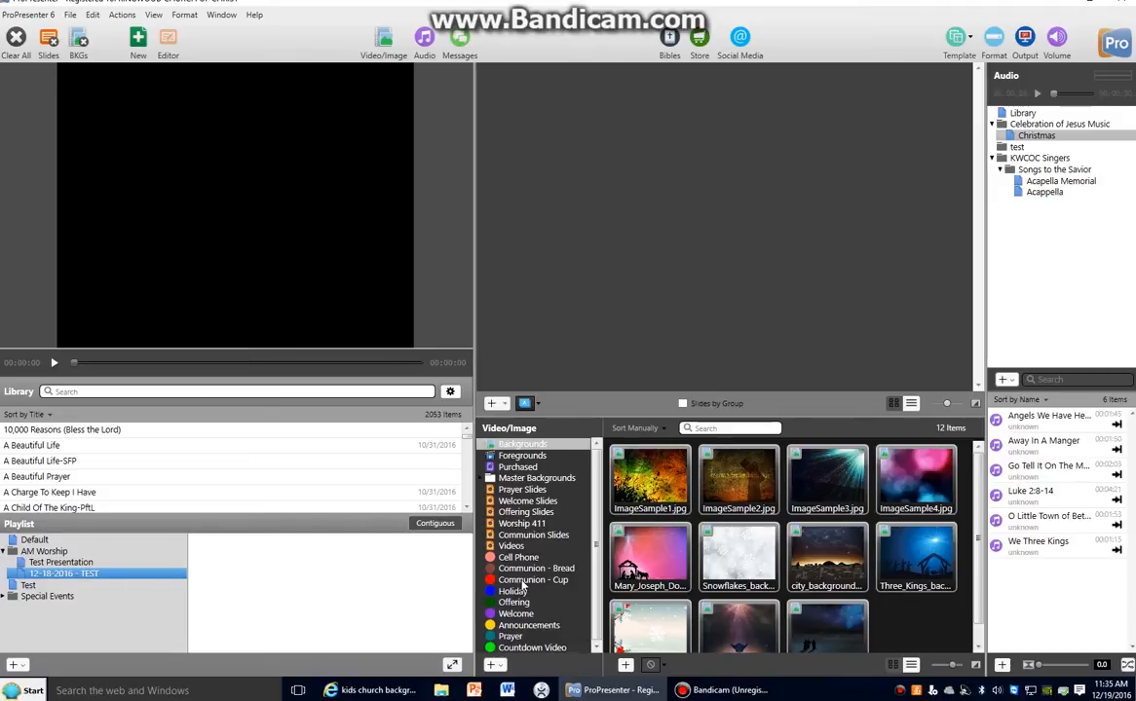
Step: Add Welcome1.jpg from the Welcome media category to the 12-18-2016 - TEST playlist
left_click(518, 613)
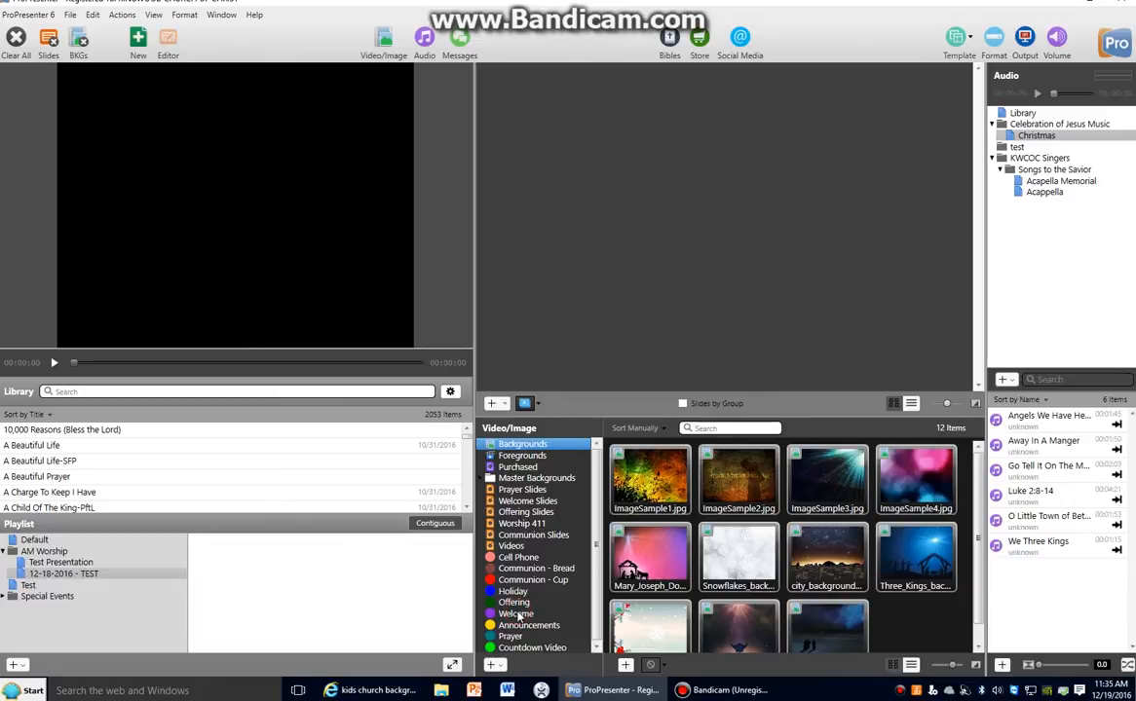
left_click(518, 615)
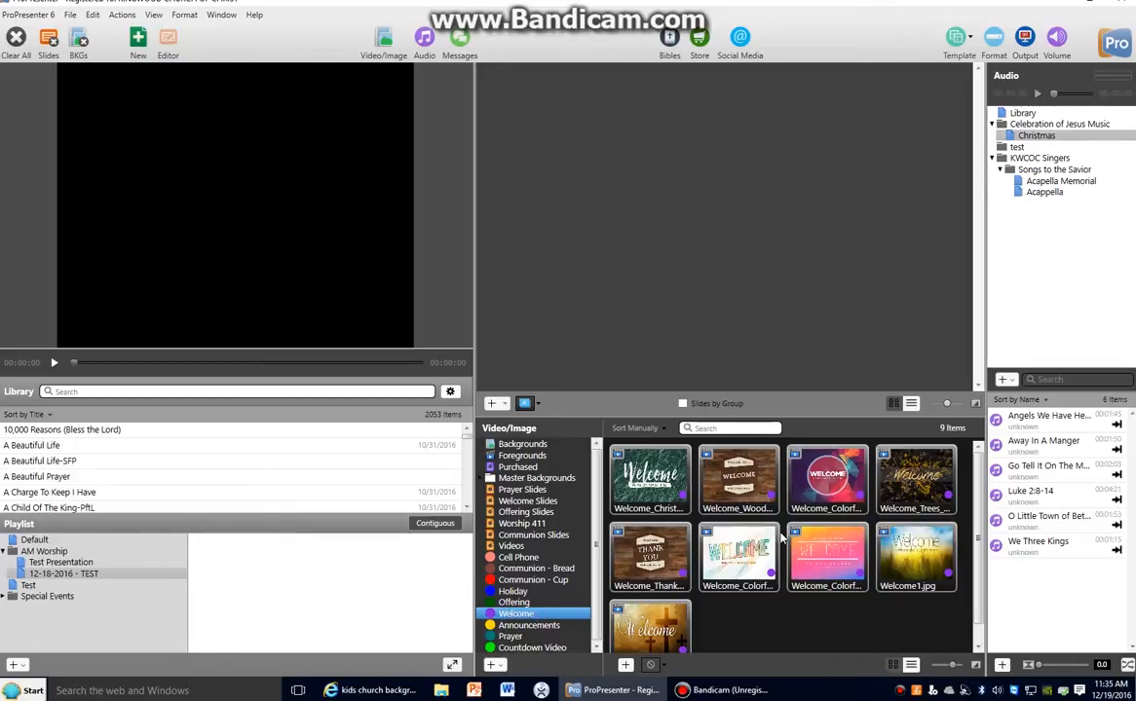
left_click(922, 559)
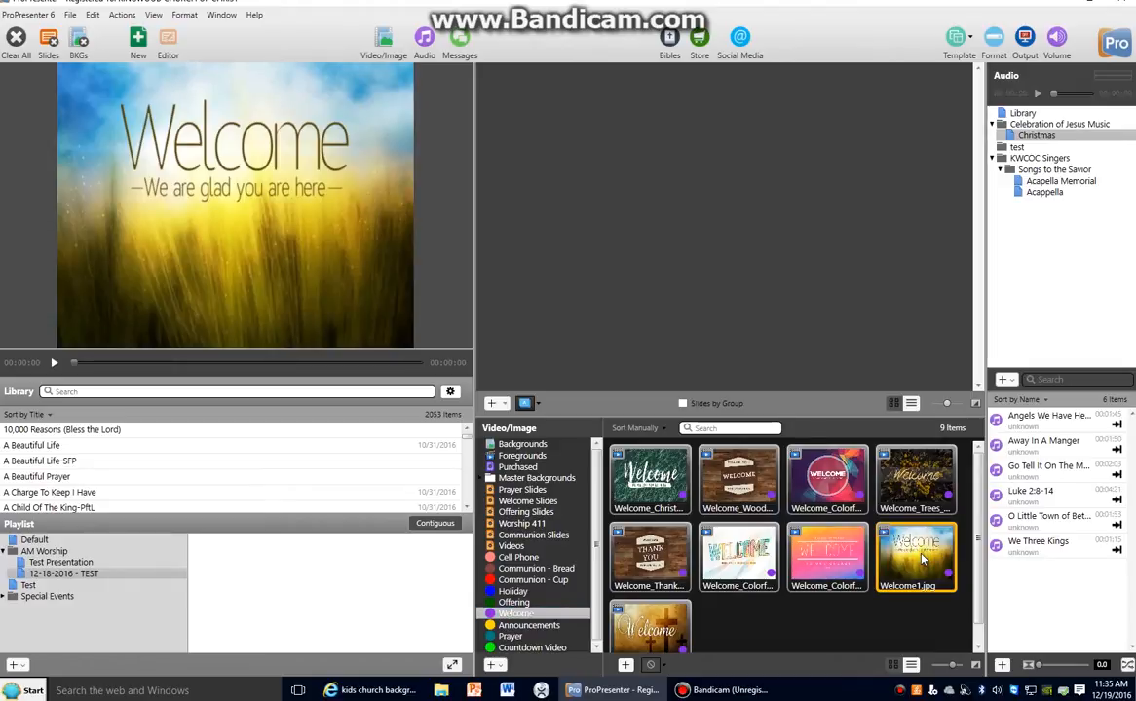
left_click_drag(922, 559, 301, 594)
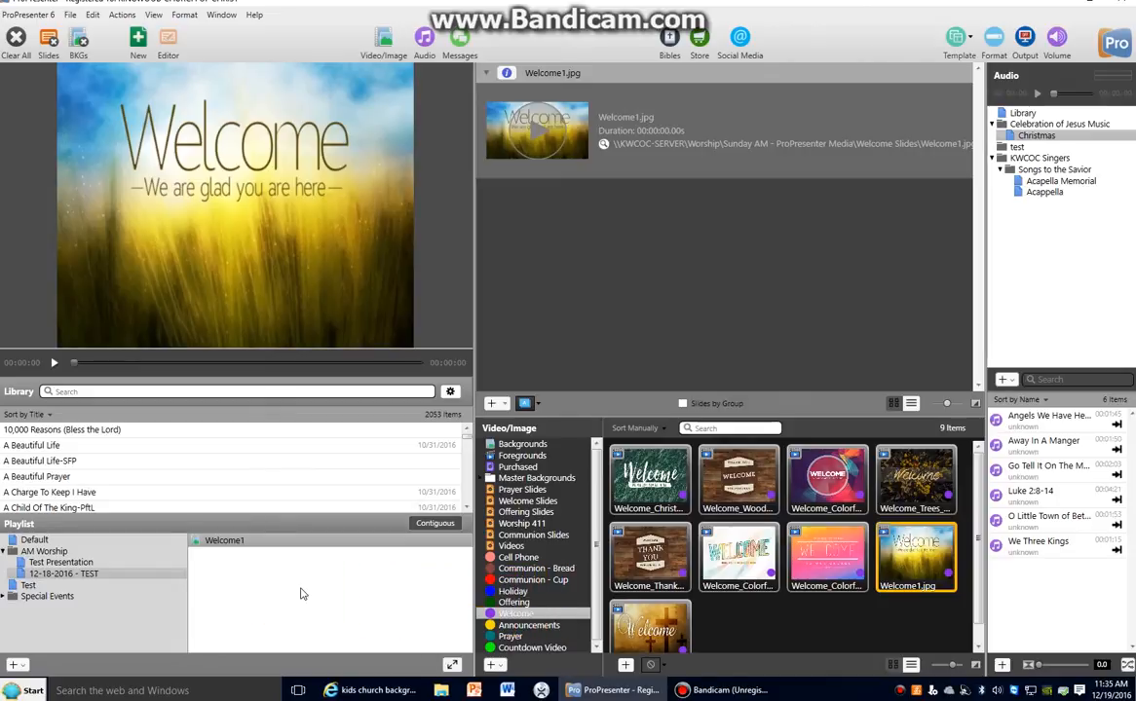
left_click(539, 146)
Step: Search the library for "Angels we have heard" and add the song Angels We Have Heard On High to the playlist after Welcome1
left_click(98, 391)
type("Ange")
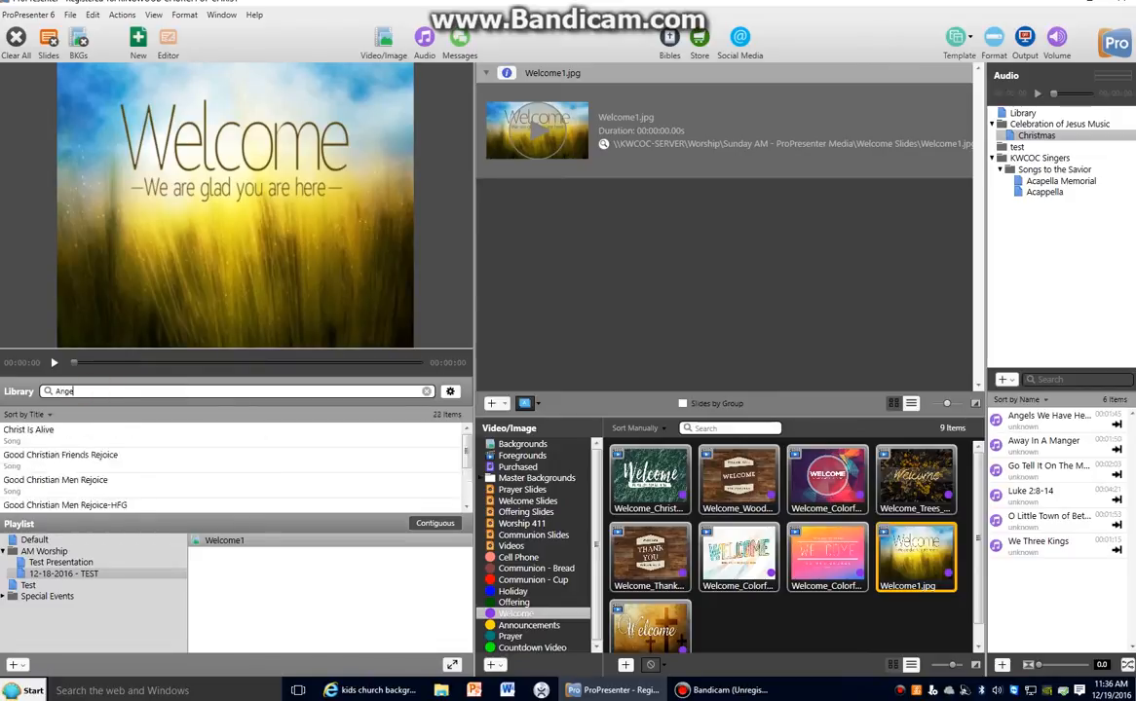
type("ls we hav")
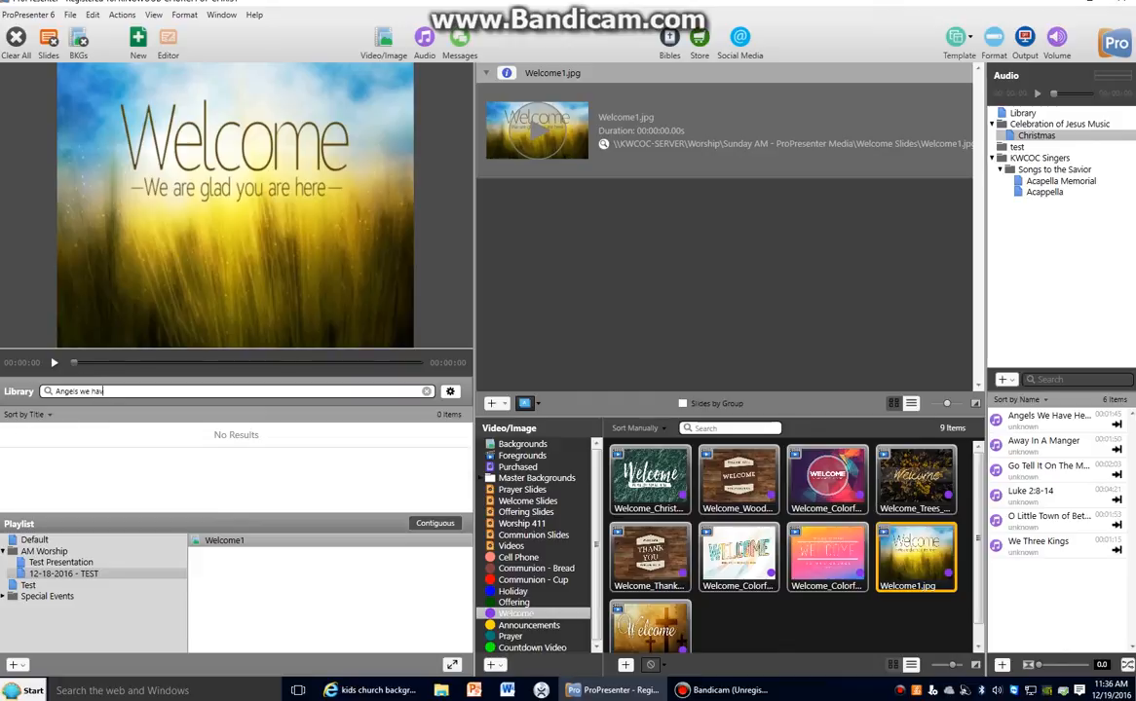
type("e heard")
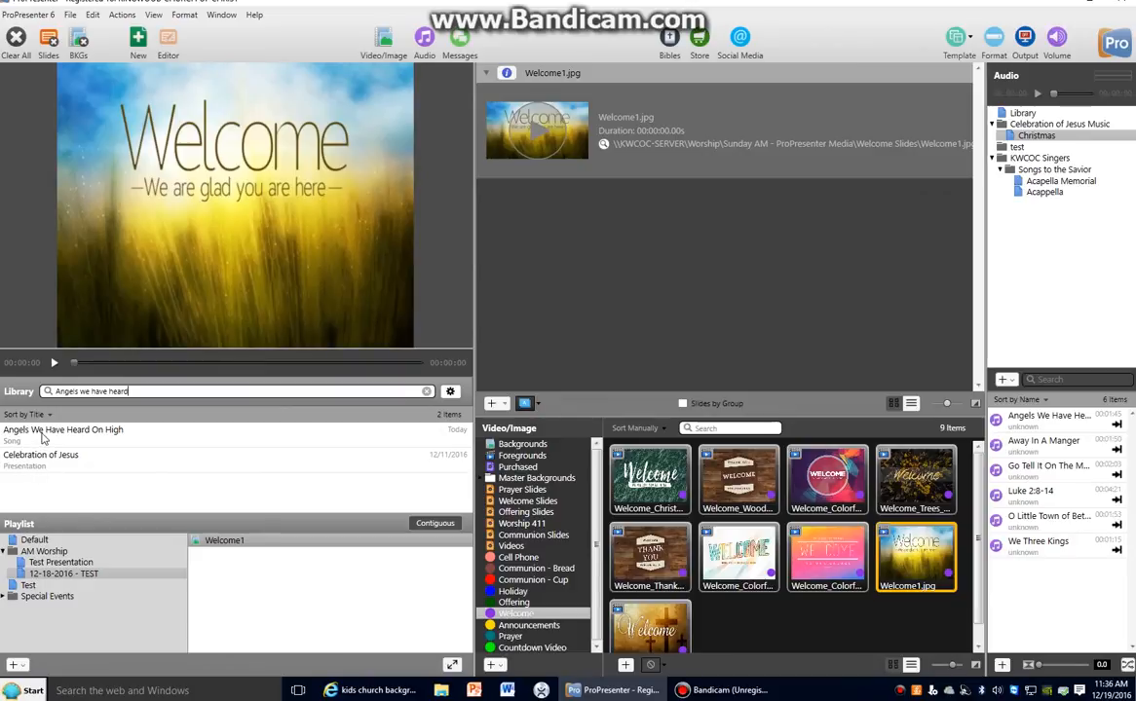
left_click(43, 434)
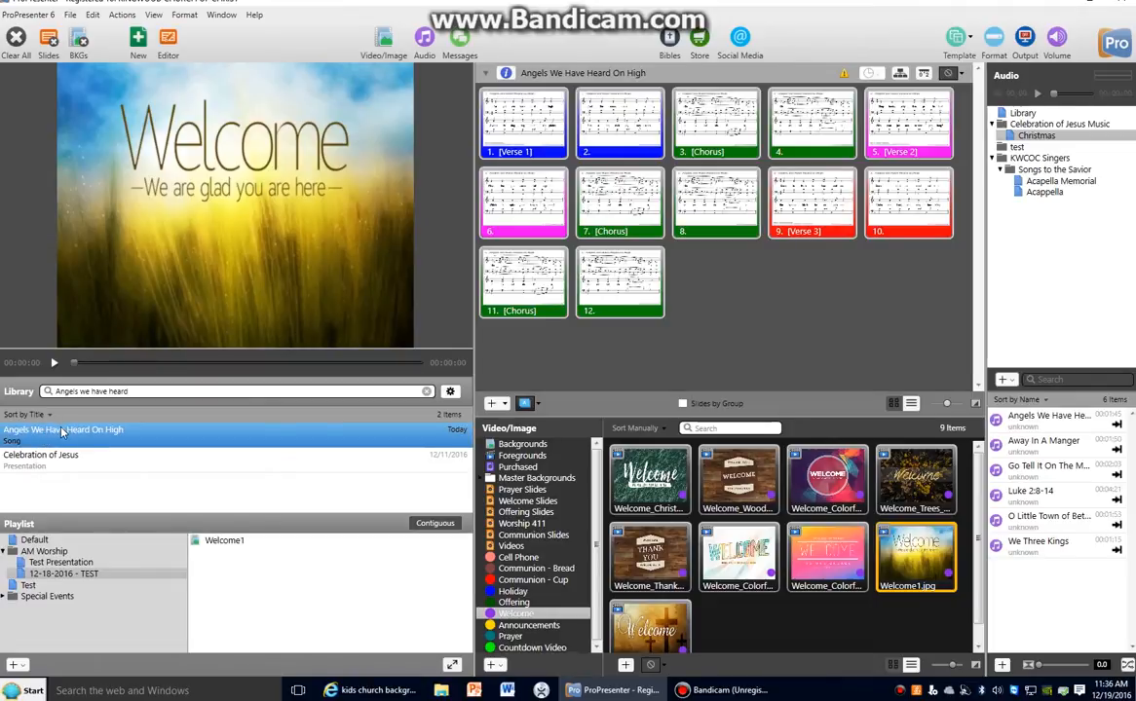
left_click_drag(62, 432, 279, 595)
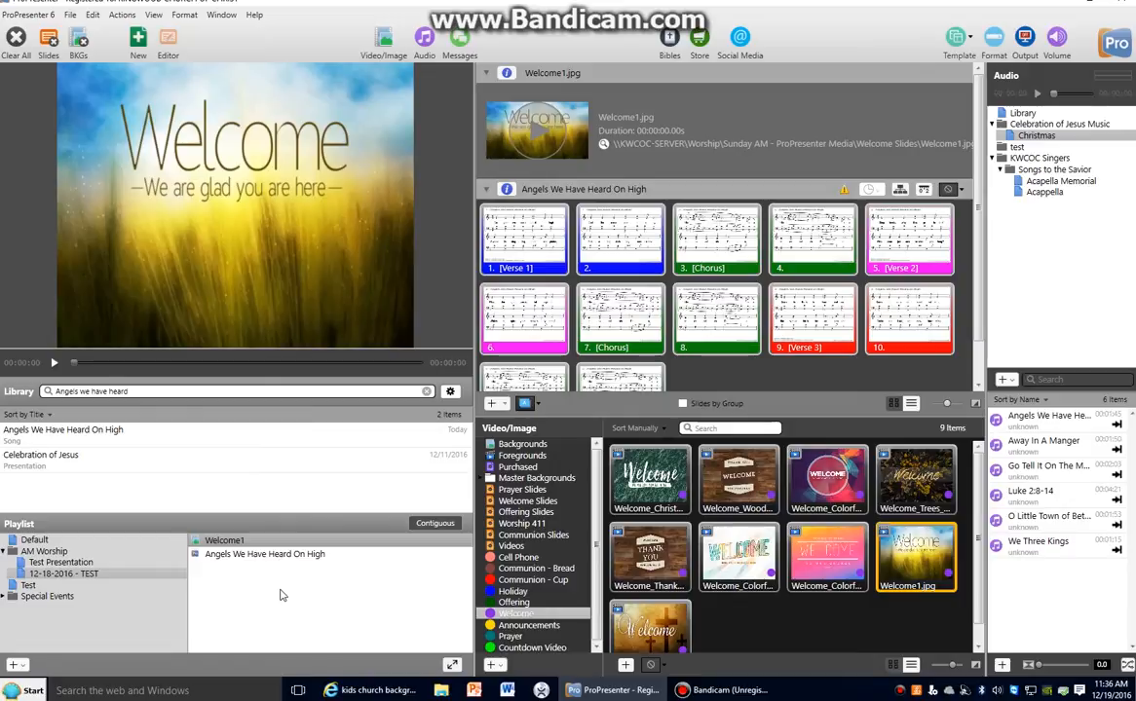
Step: Add a new arrangement named "Repeat Chorus at End" to Angels We Have Heard On High
scroll(565, 273, "down", 1)
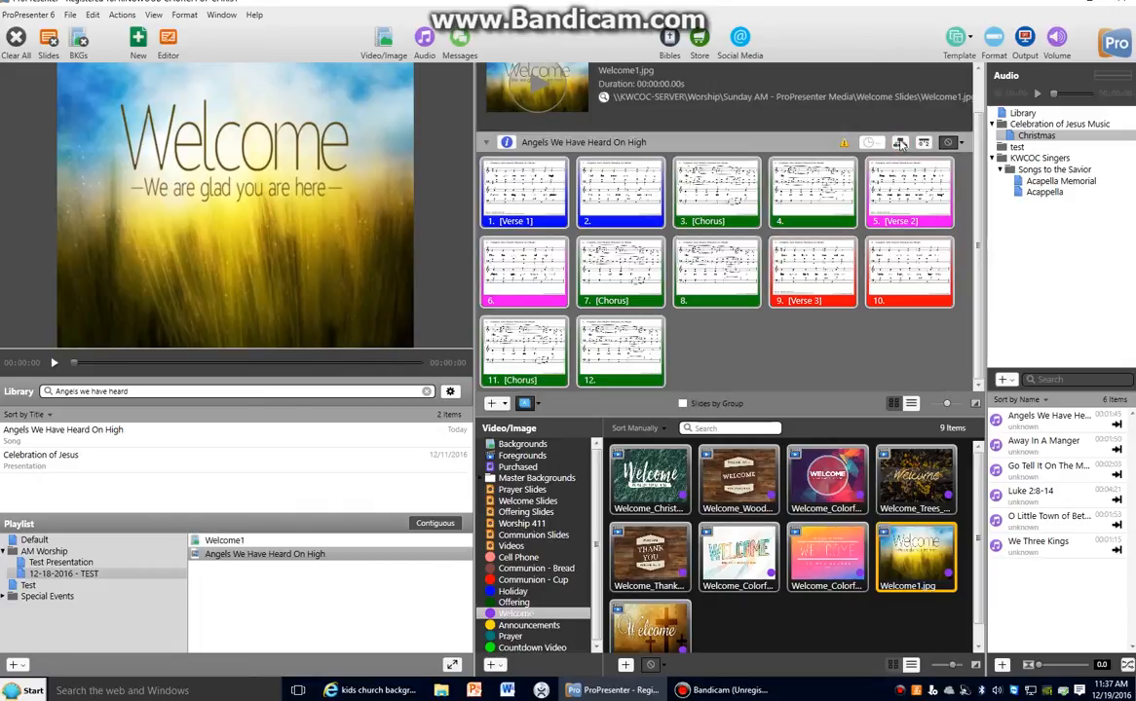
left_click(900, 143)
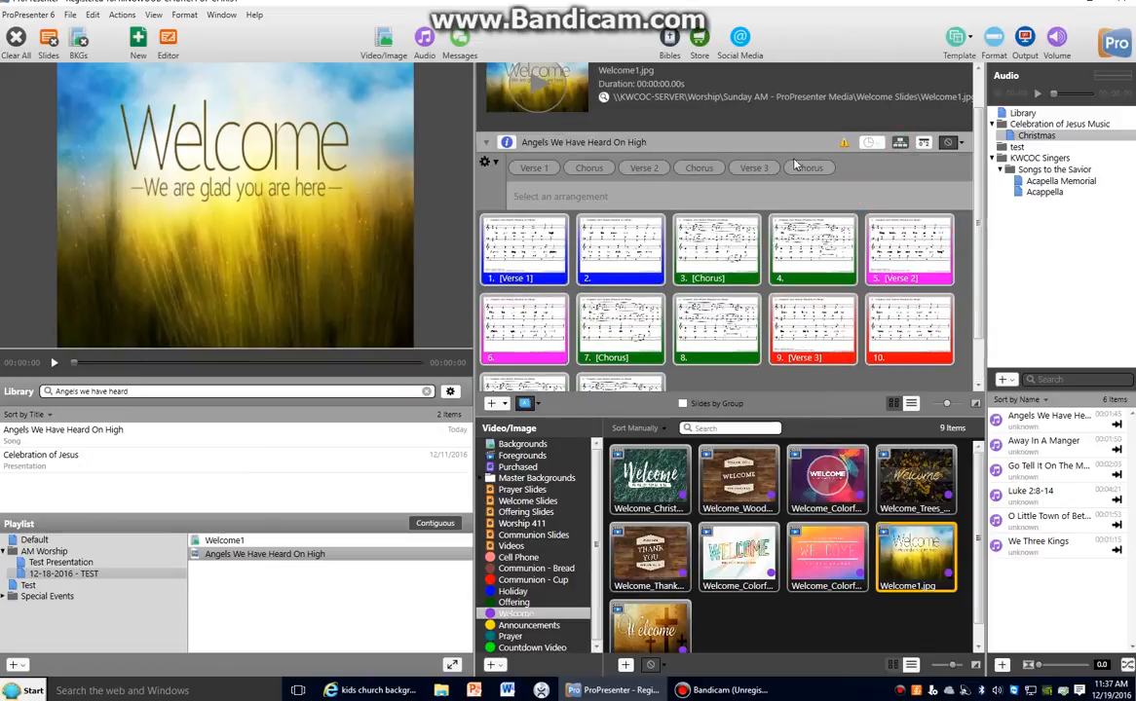
left_click(493, 165)
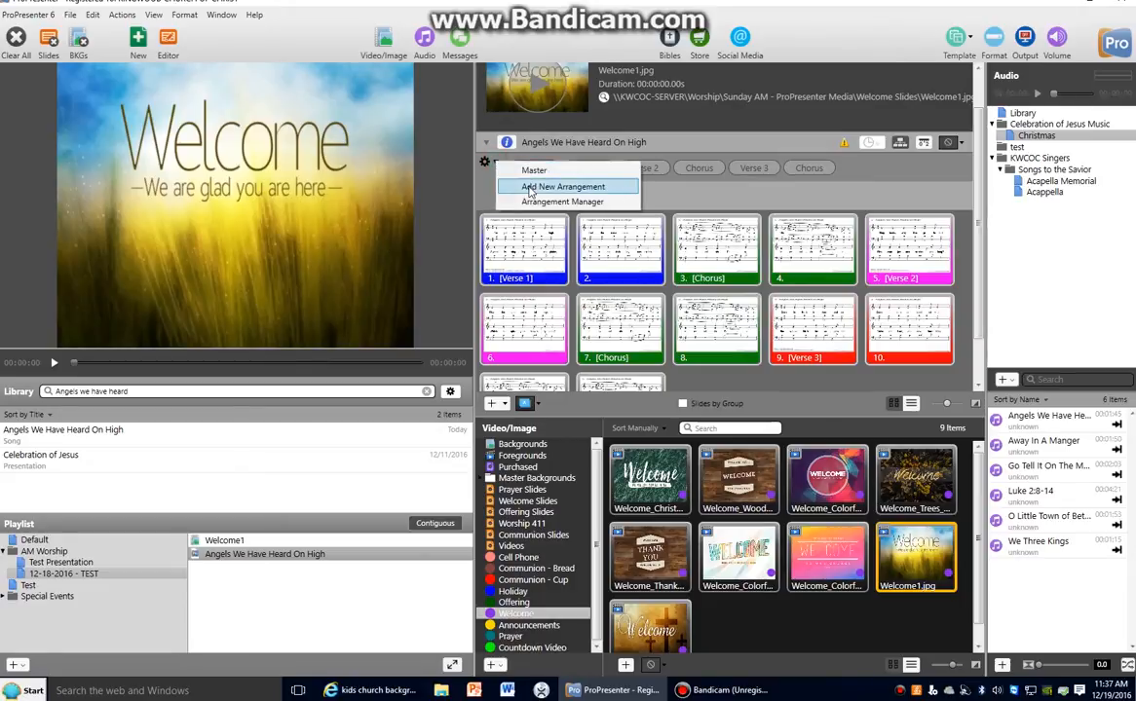
left_click(530, 187)
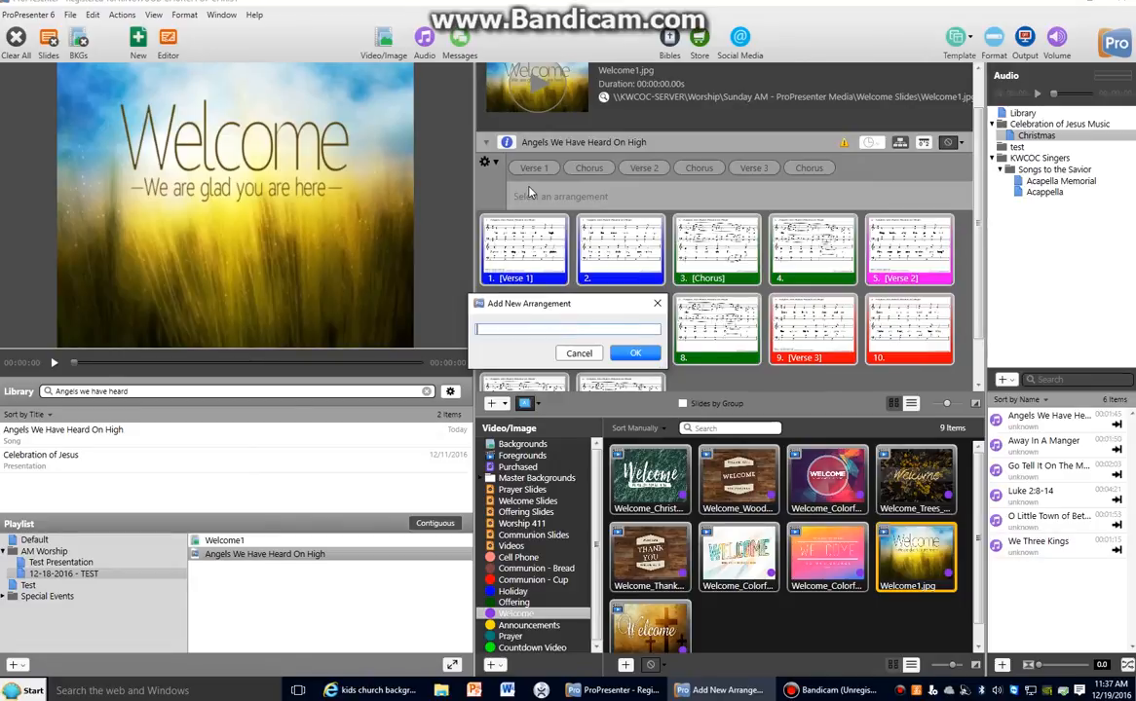
type("Repeat Chorus at End")
left_click(634, 354)
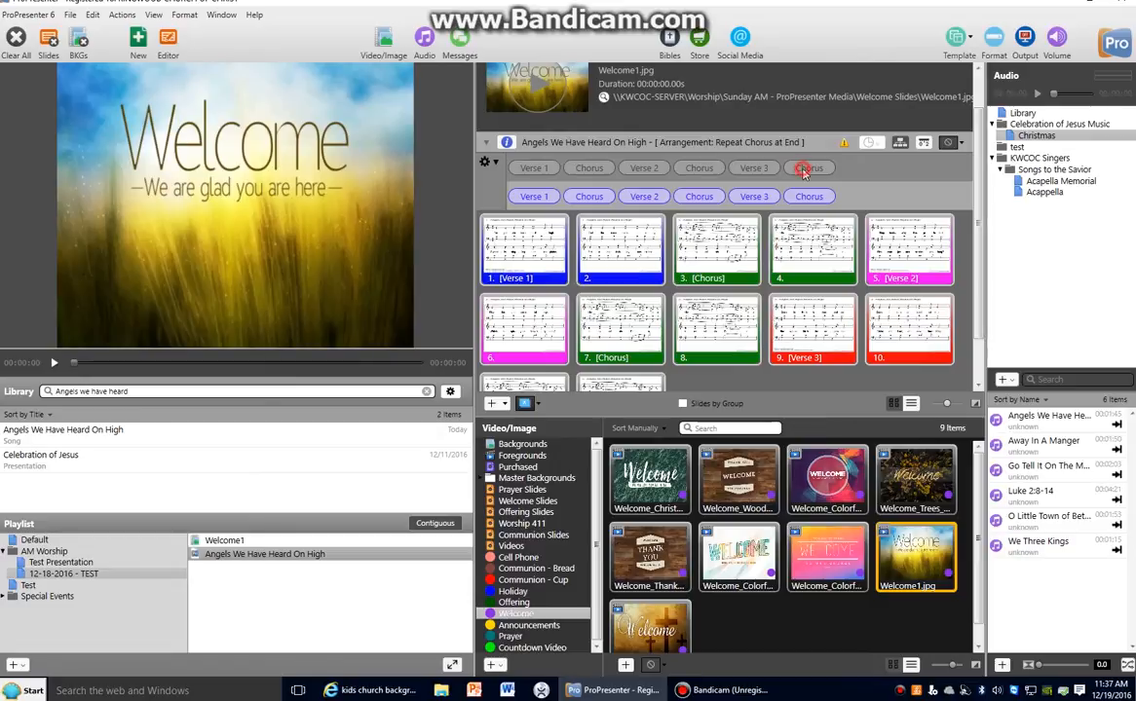
Step: Append an extra Chorus after the final Chorus in the Repeat Chorus at End arrangement
left_click_drag(805, 172, 835, 200)
left_click_drag(835, 199, 853, 199)
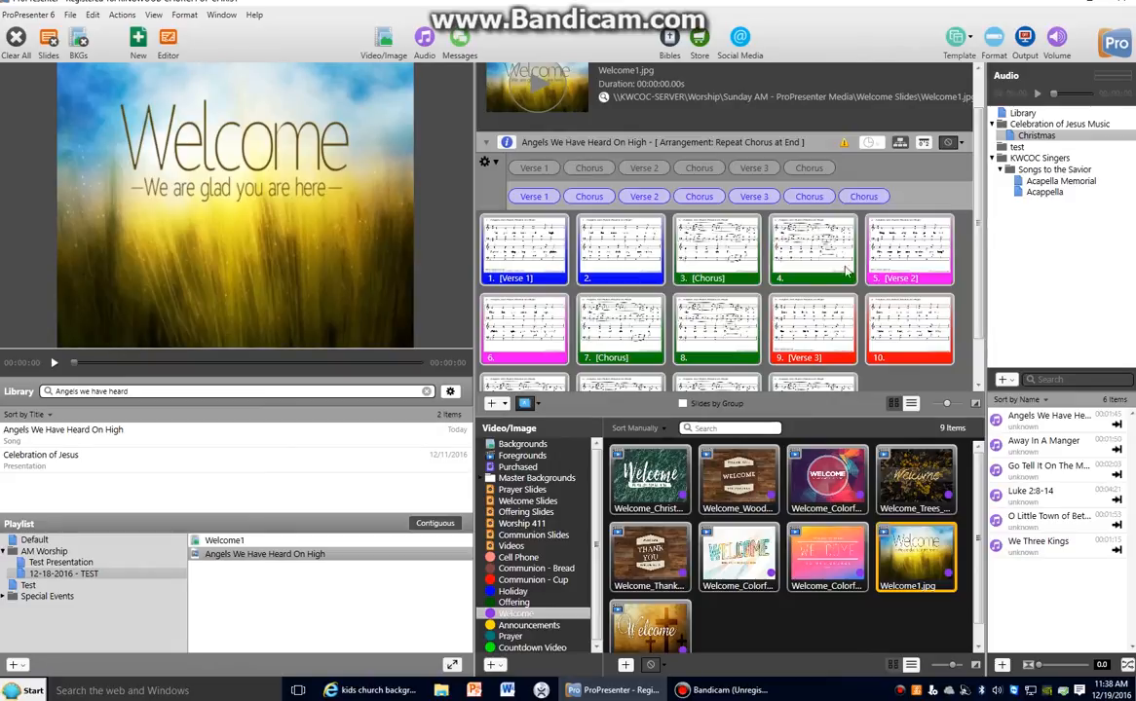
scroll(852, 293, "down", 2)
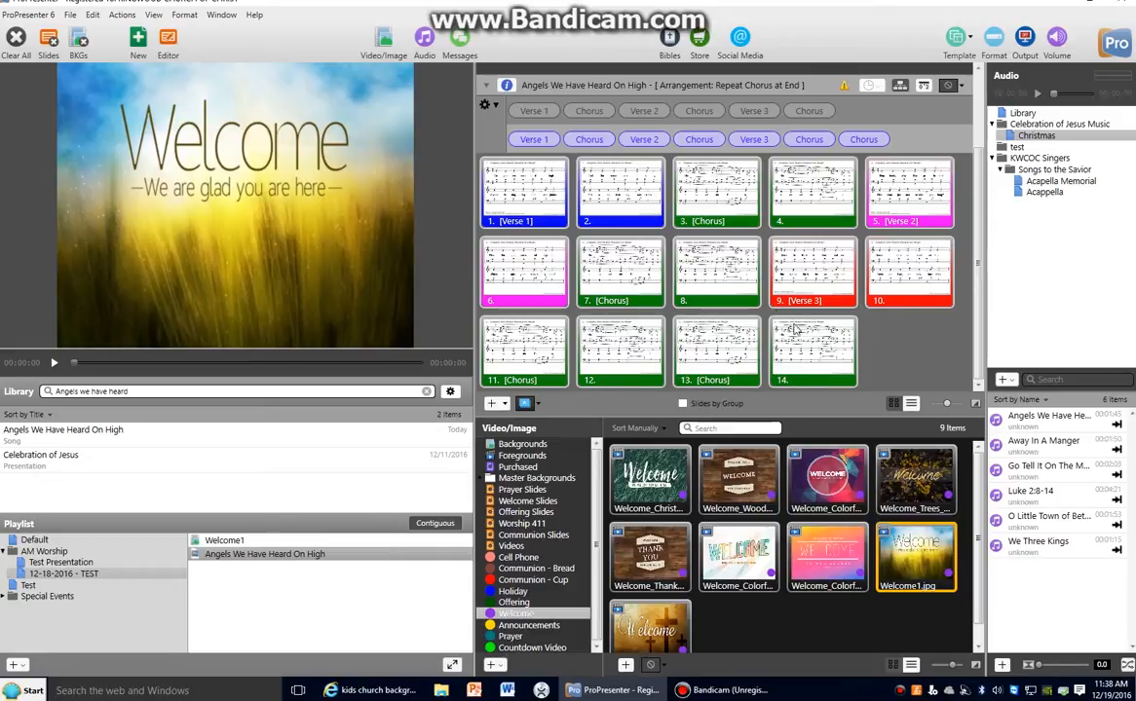
Step: Review the available arrangements for Angels We Have Heard On High in both its playlist and library copies, and return to the playlist copy
left_click(495, 105)
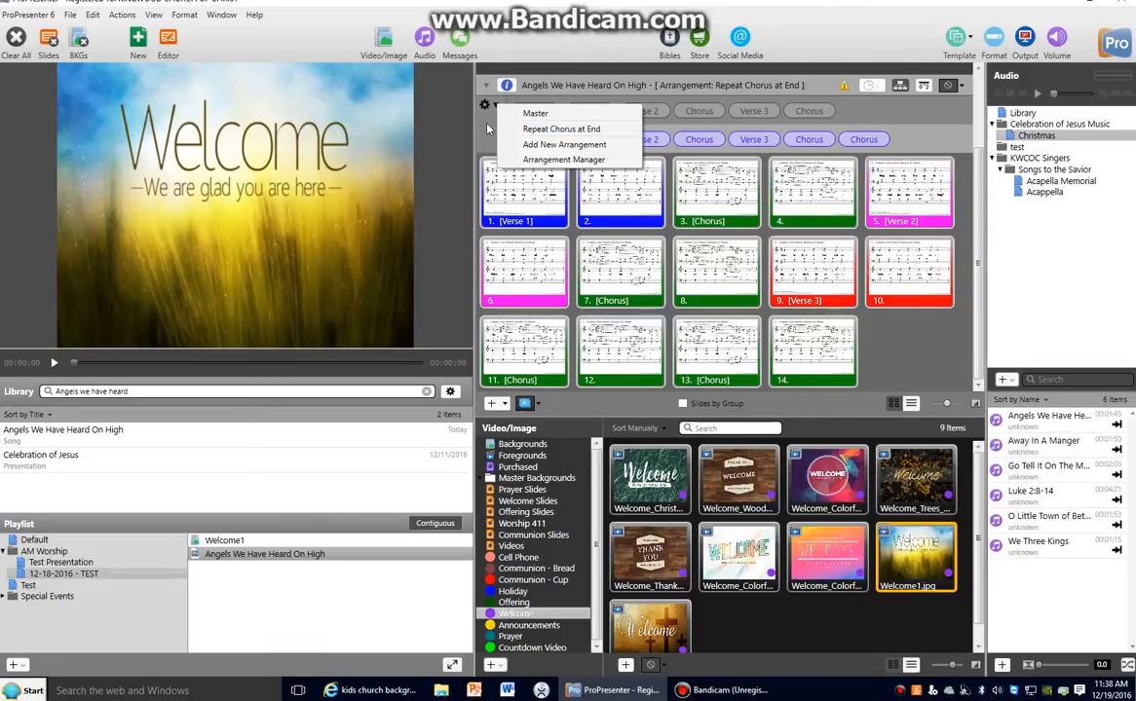
left_click(168, 437)
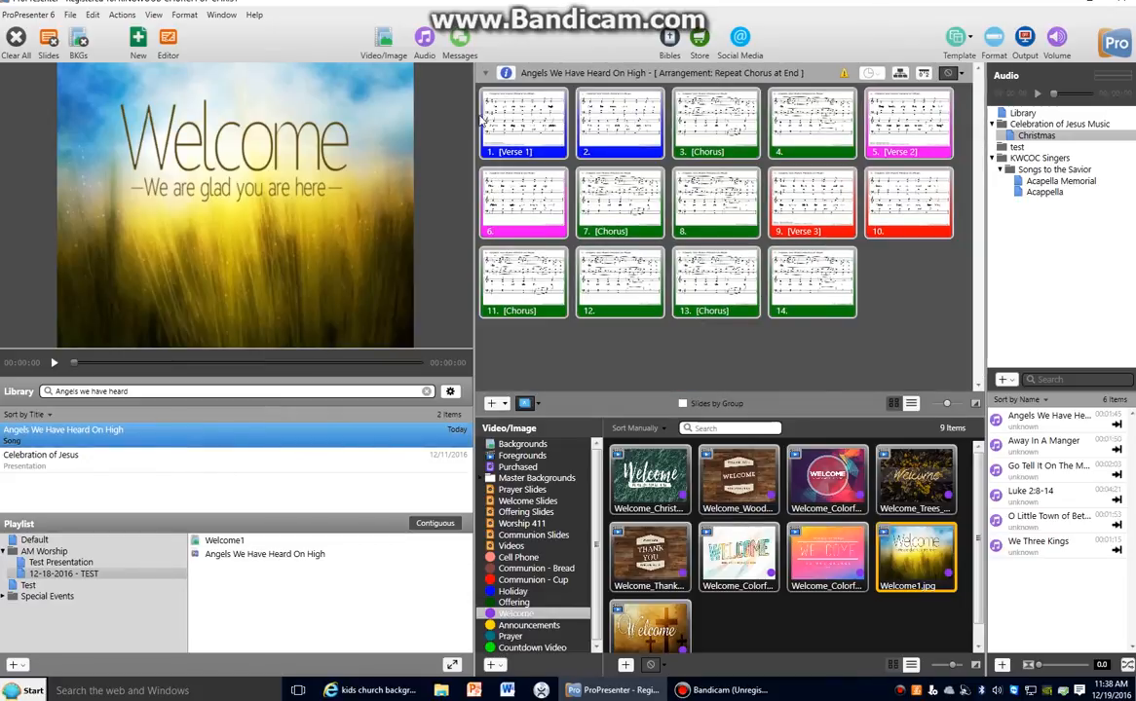
left_click(900, 75)
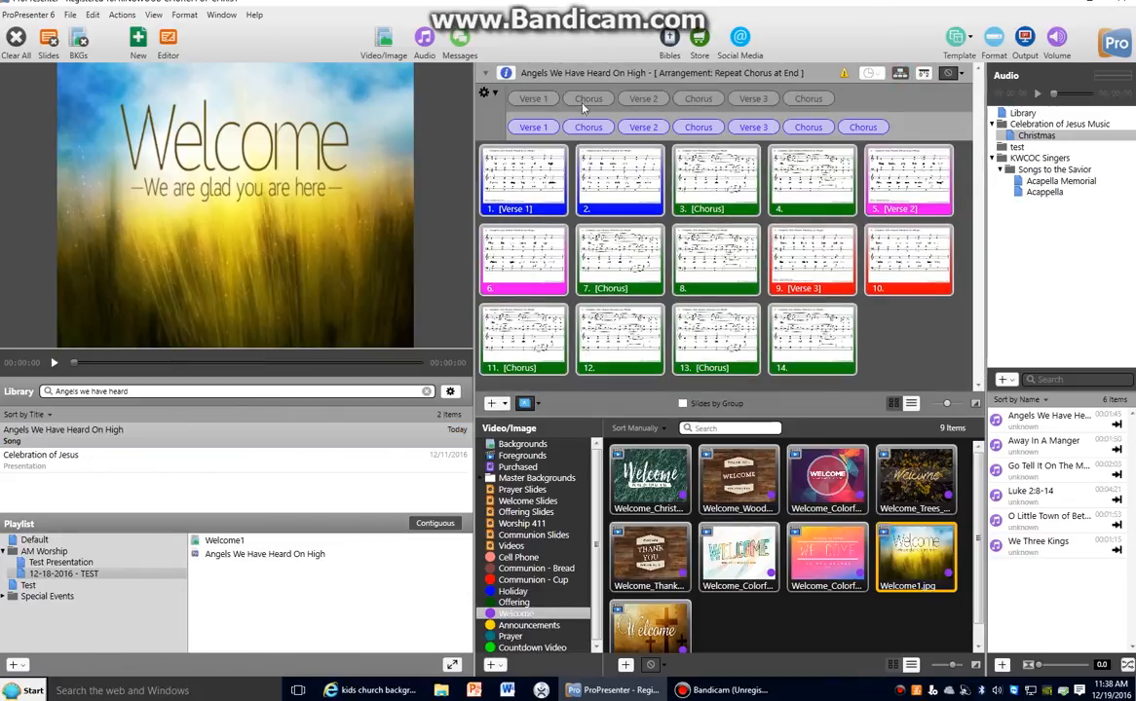
left_click(496, 92)
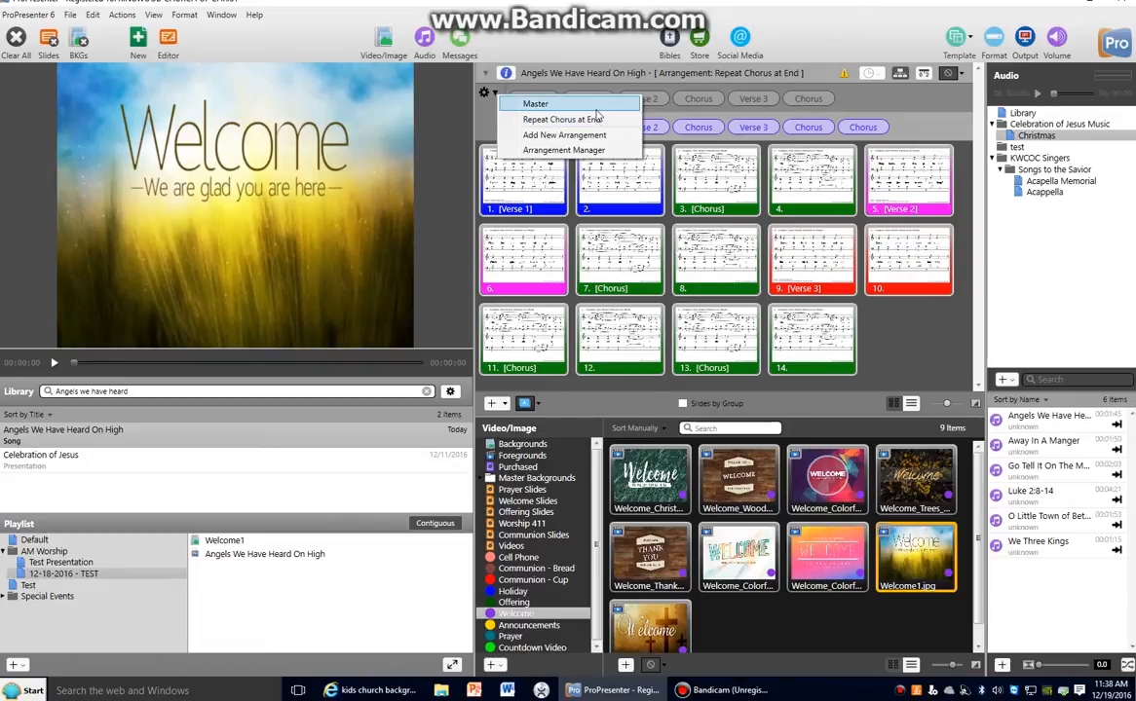
left_click(936, 137)
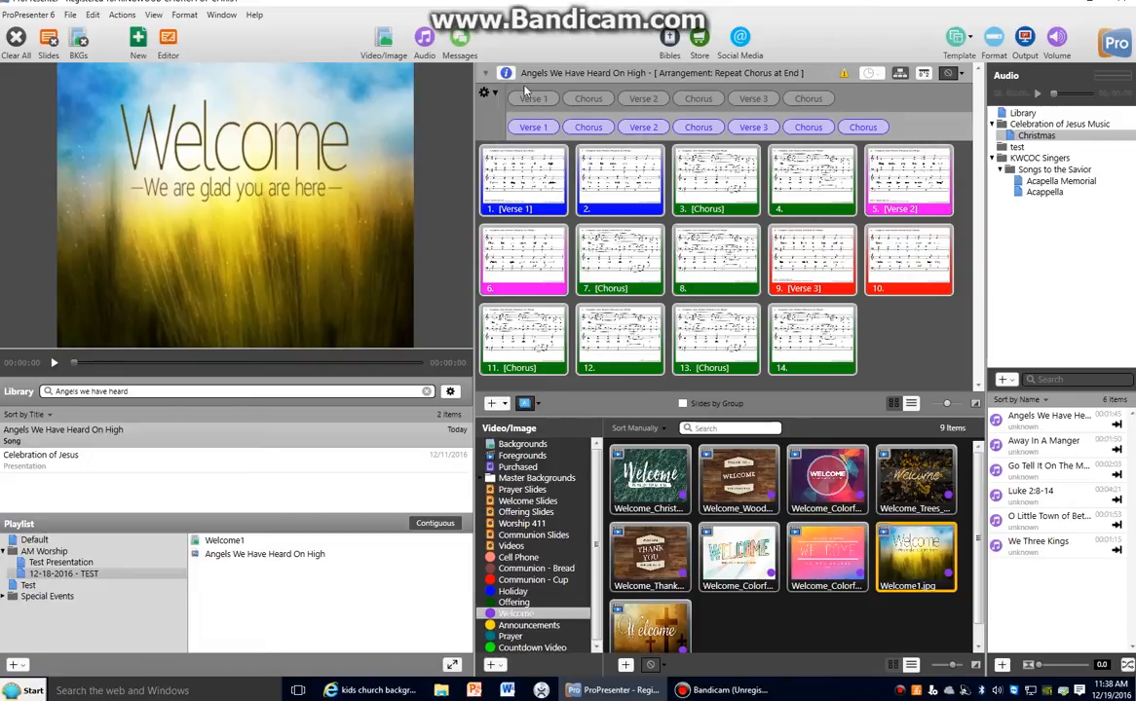
left_click(496, 94)
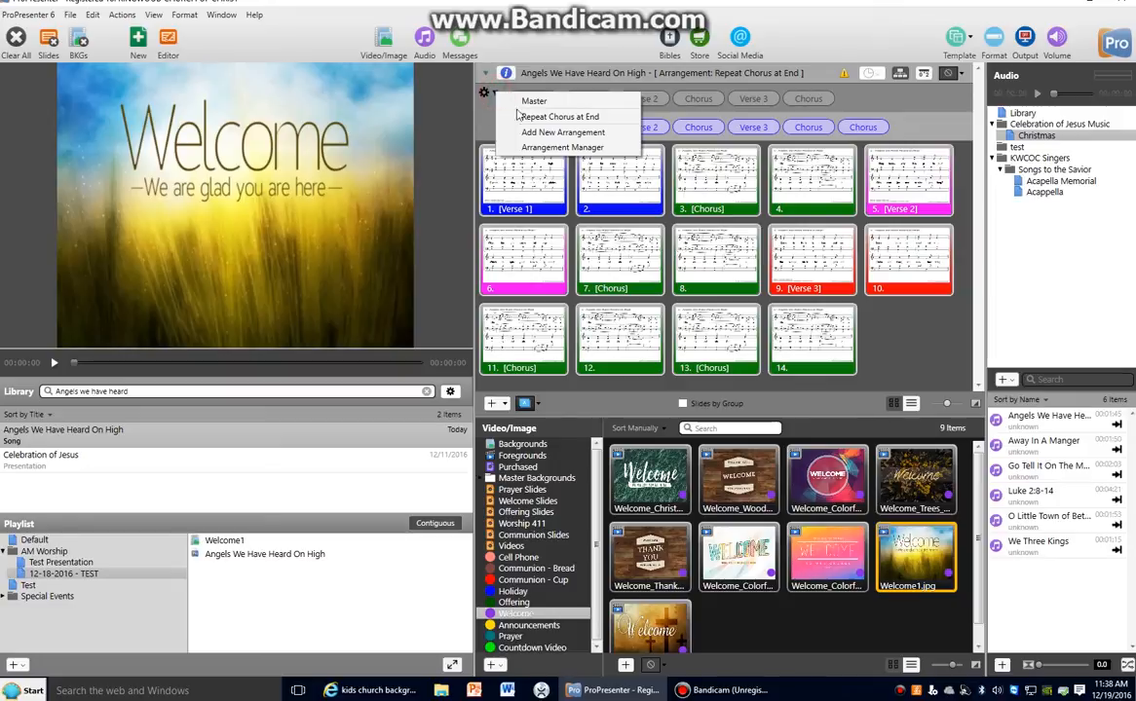
left_click(954, 133)
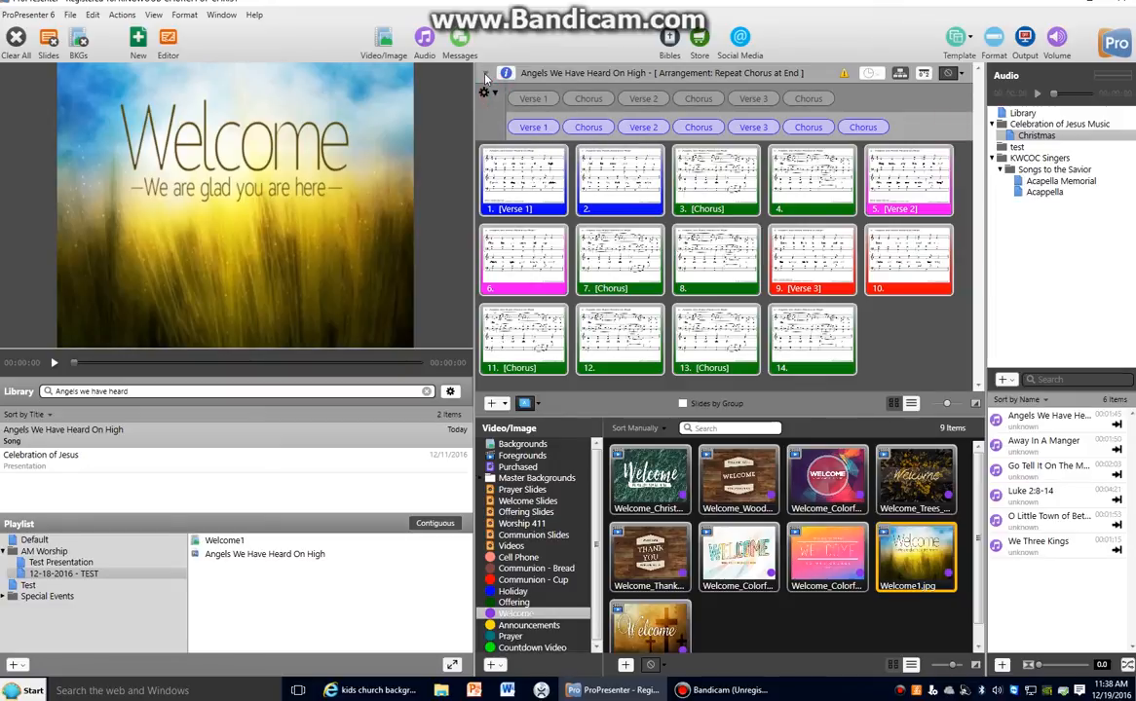
left_click(269, 560)
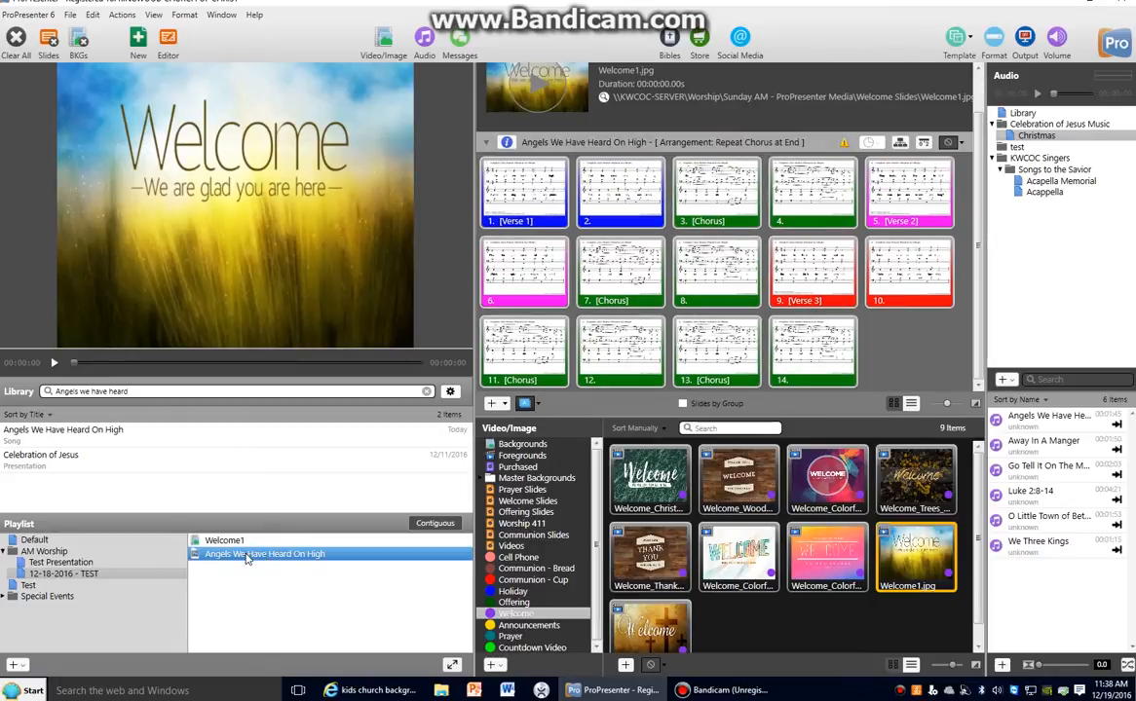
Step: Try to create a presentation named "Announcements - 12-18-2016" in the Announcements category
left_click(530, 626)
left_click(528, 627)
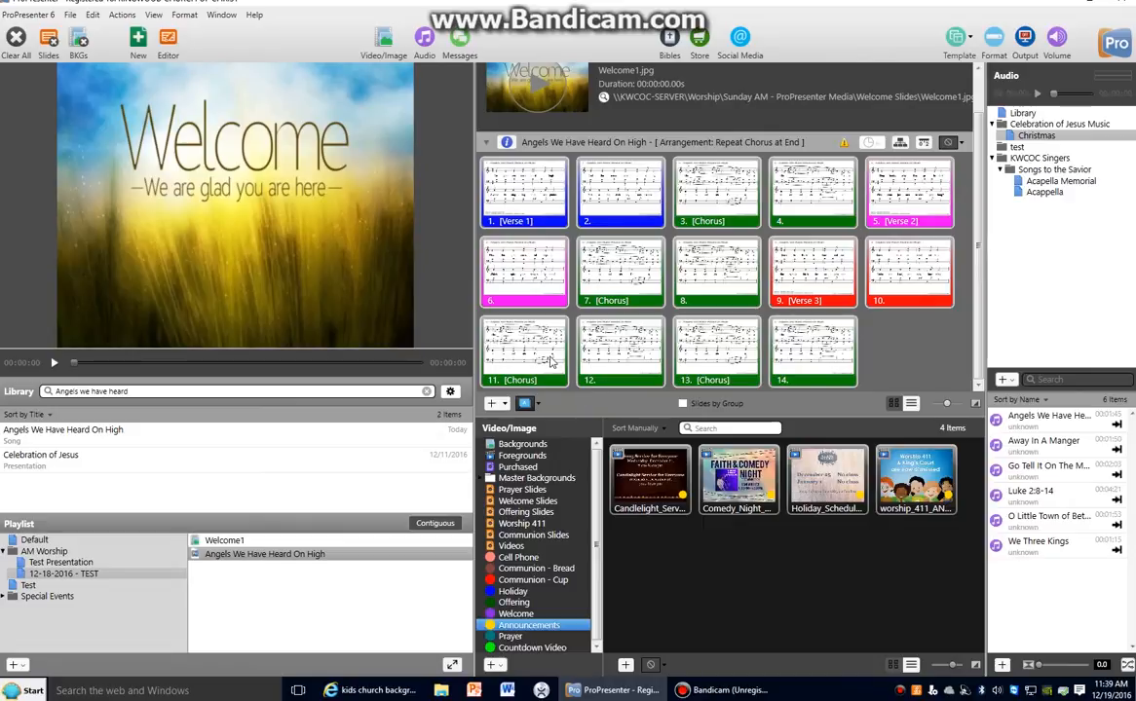
left_click(137, 44)
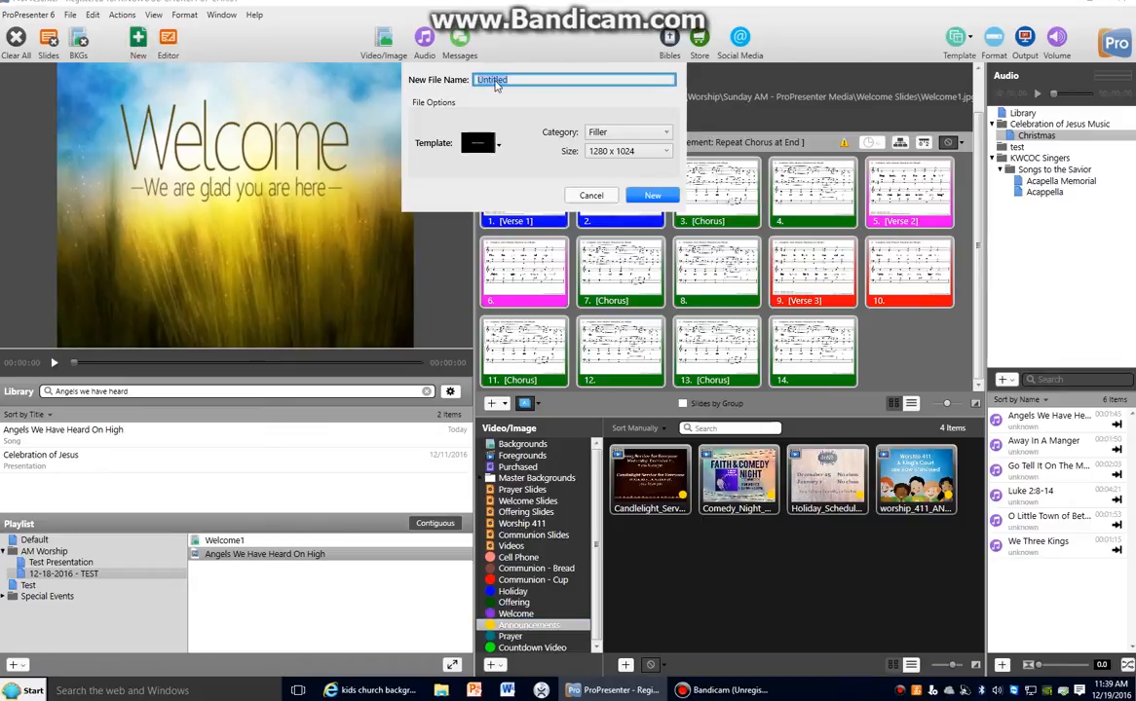
type("Announcements - 12-18-2016")
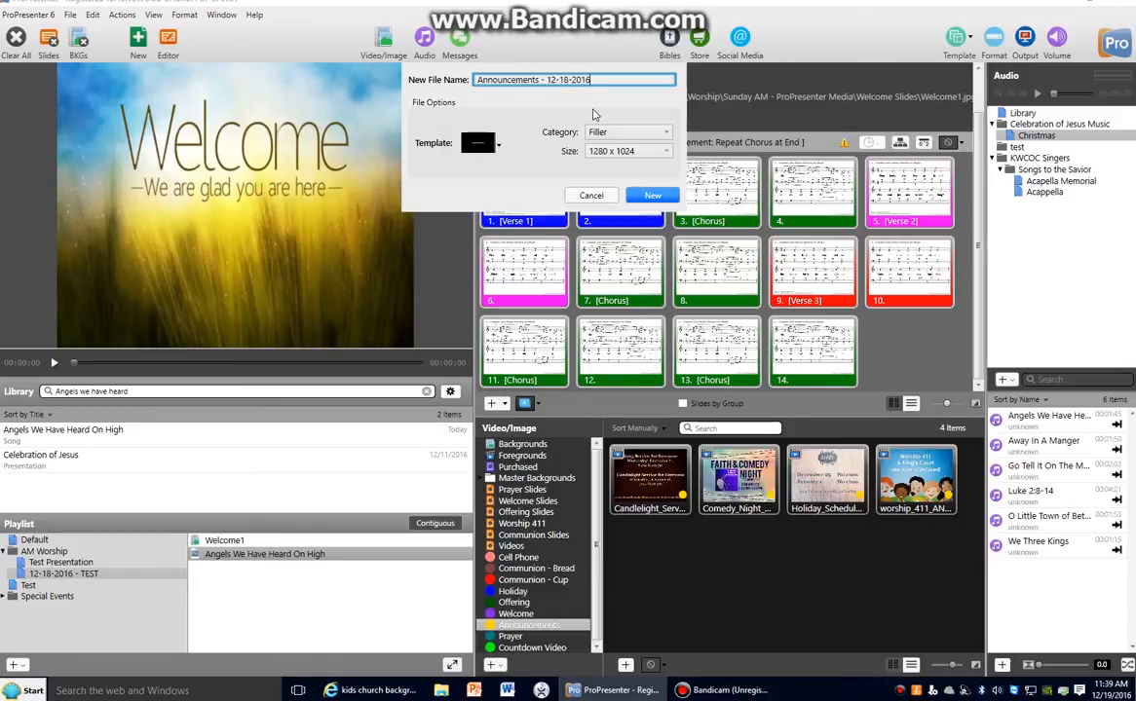
left_click(611, 134)
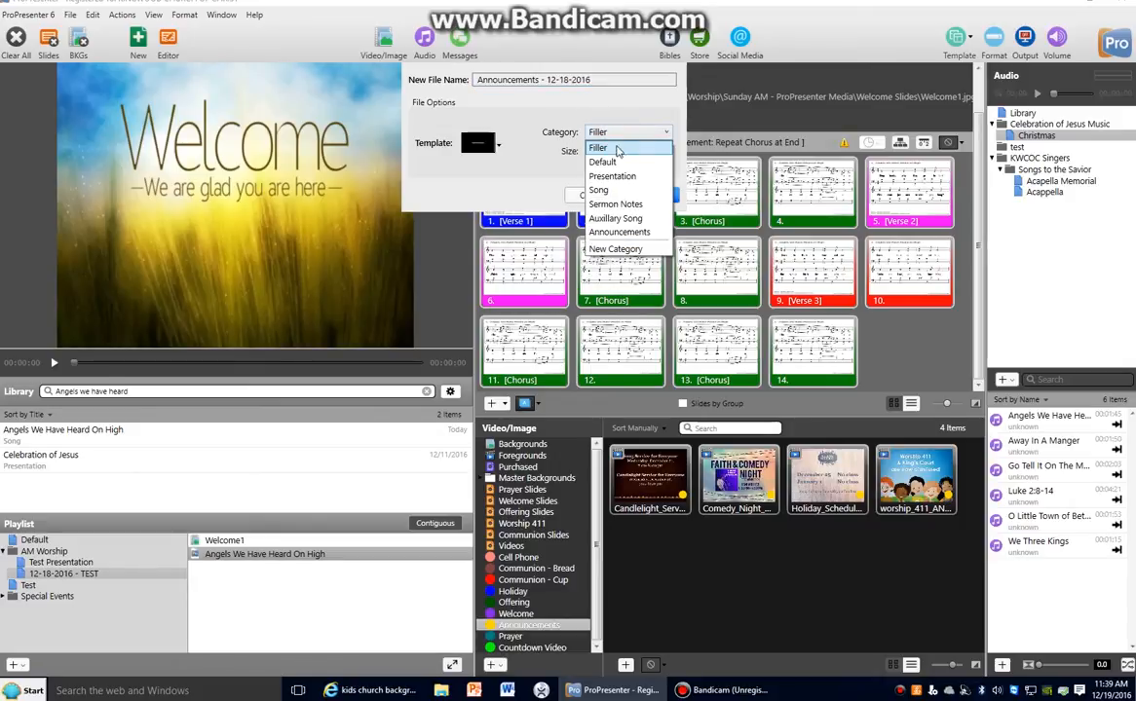
left_click(619, 233)
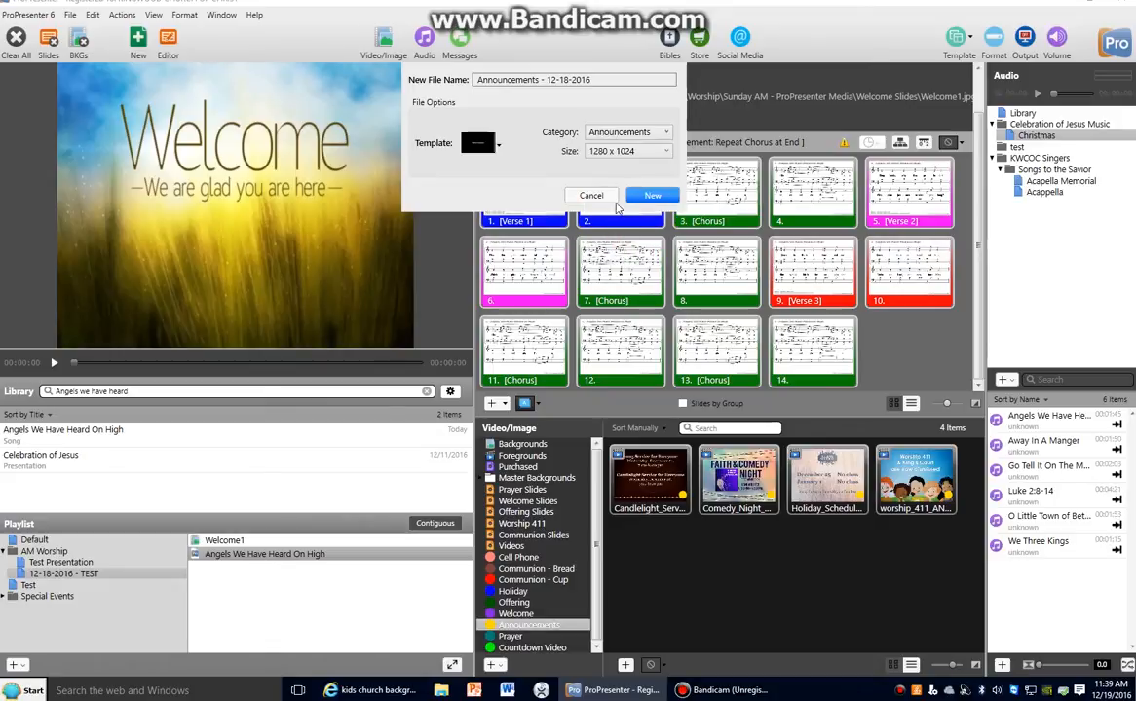
left_click(641, 196)
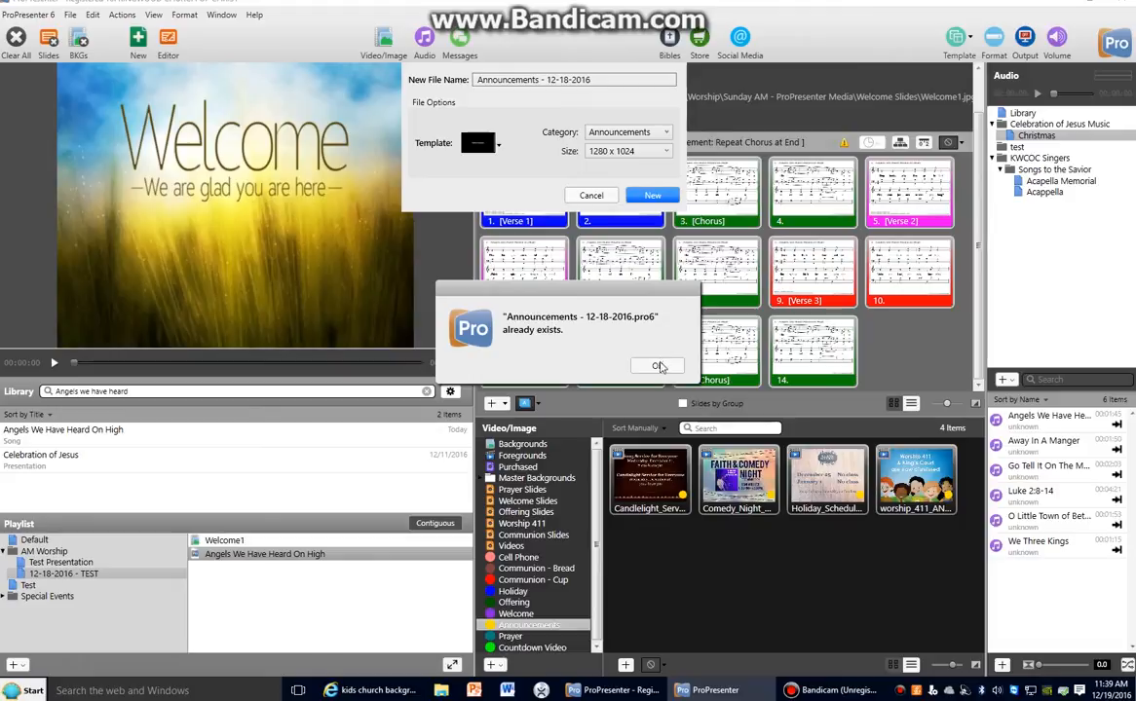
left_click(659, 366)
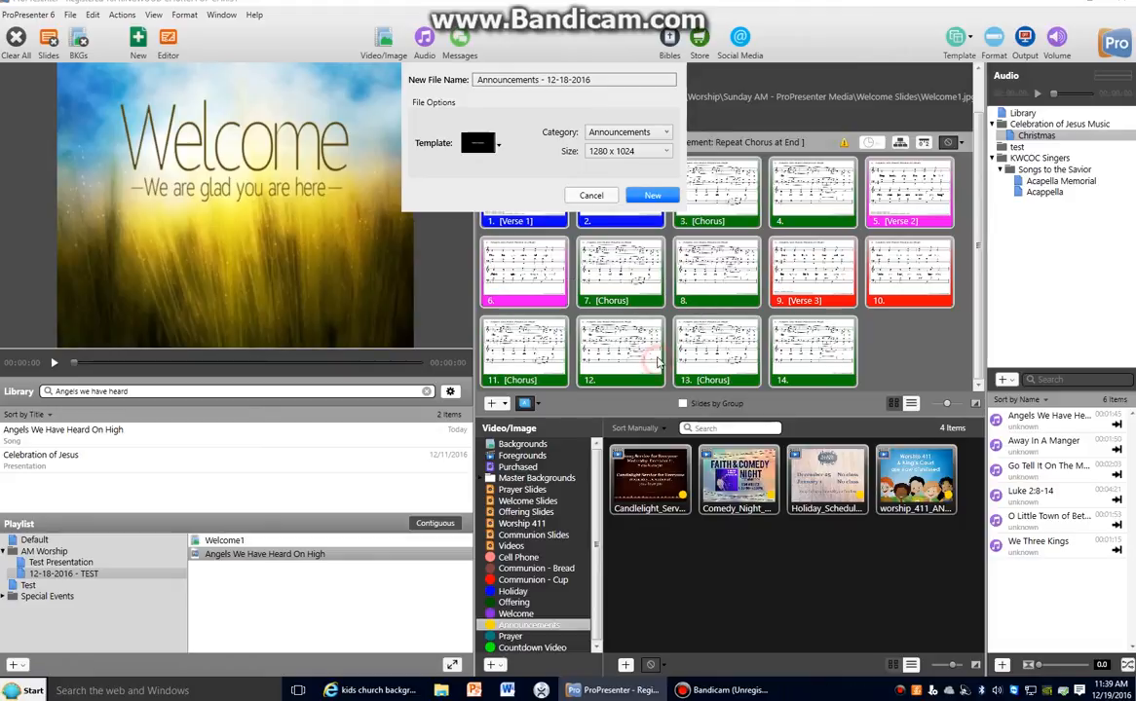
Step: Change the new file name to "Announcements - 12-18-2016 (Test)" and create the presentation
left_click(611, 79)
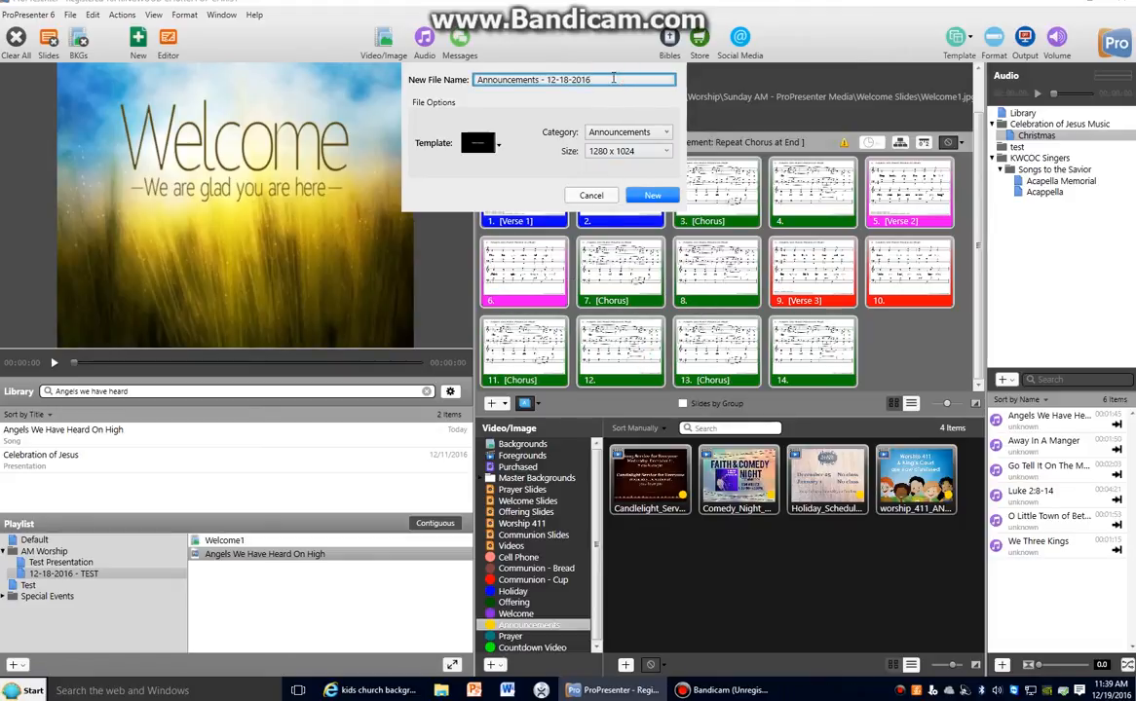
type("(Test")
left_click(651, 195)
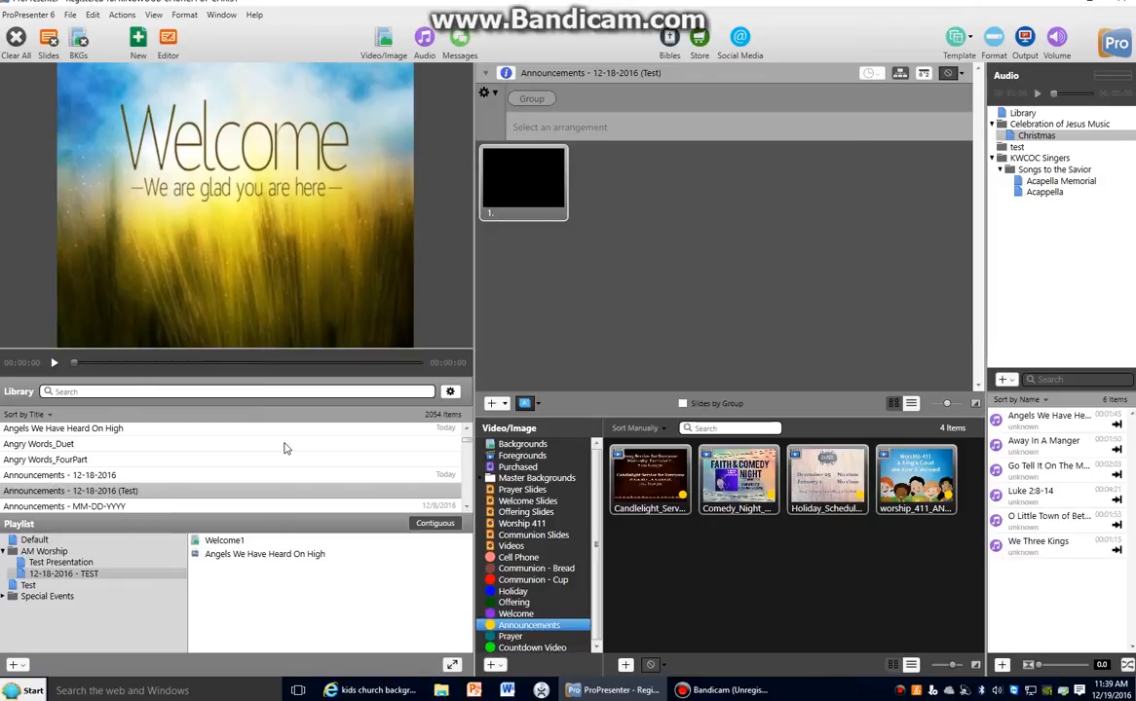
Step: Filter the library to the Announcements category and select Announcements - 12-18-2016 (Test)
left_click(450, 391)
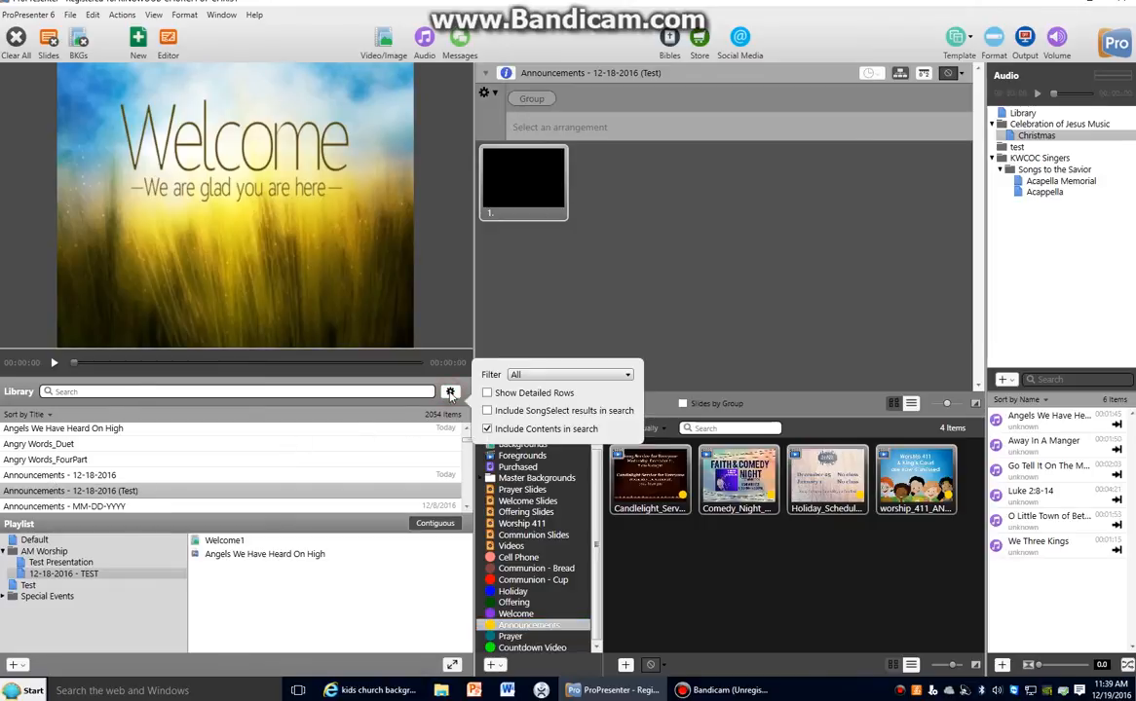
left_click(531, 376)
left_click(552, 469)
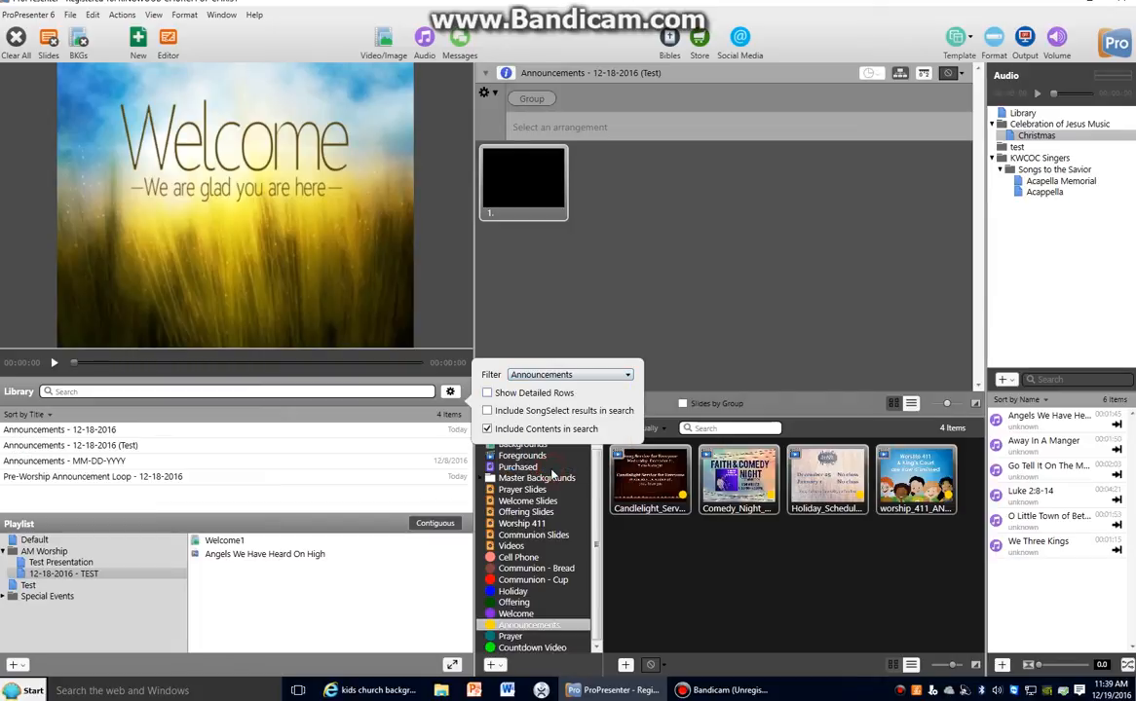
left_click(80, 446)
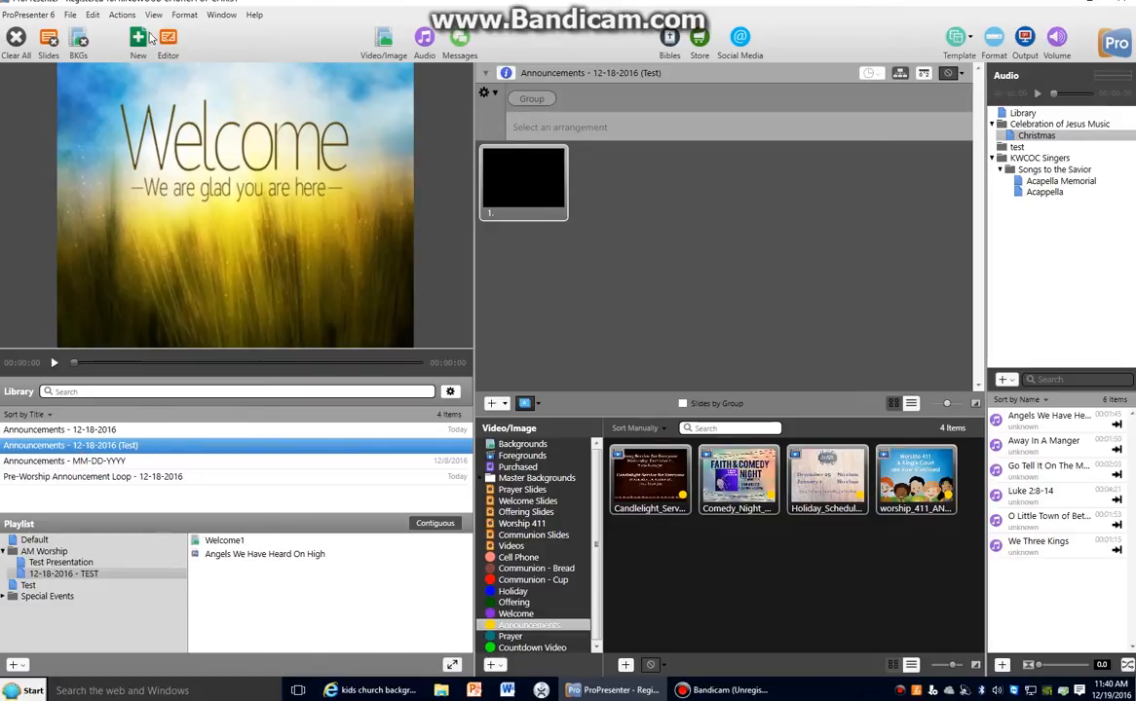
Step: Open the blank slide of Announcements - 12-18-2016 (Test) in the editor and apply the Welcome1.jpg image to it
left_click(499, 187)
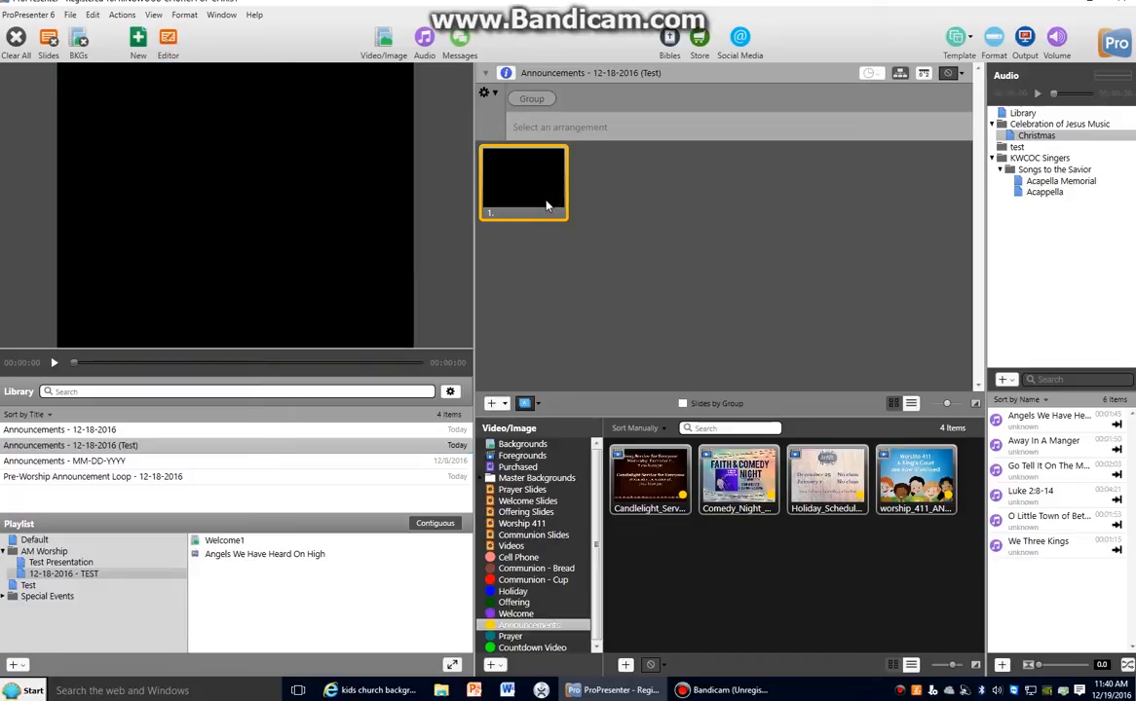
left_click(170, 44)
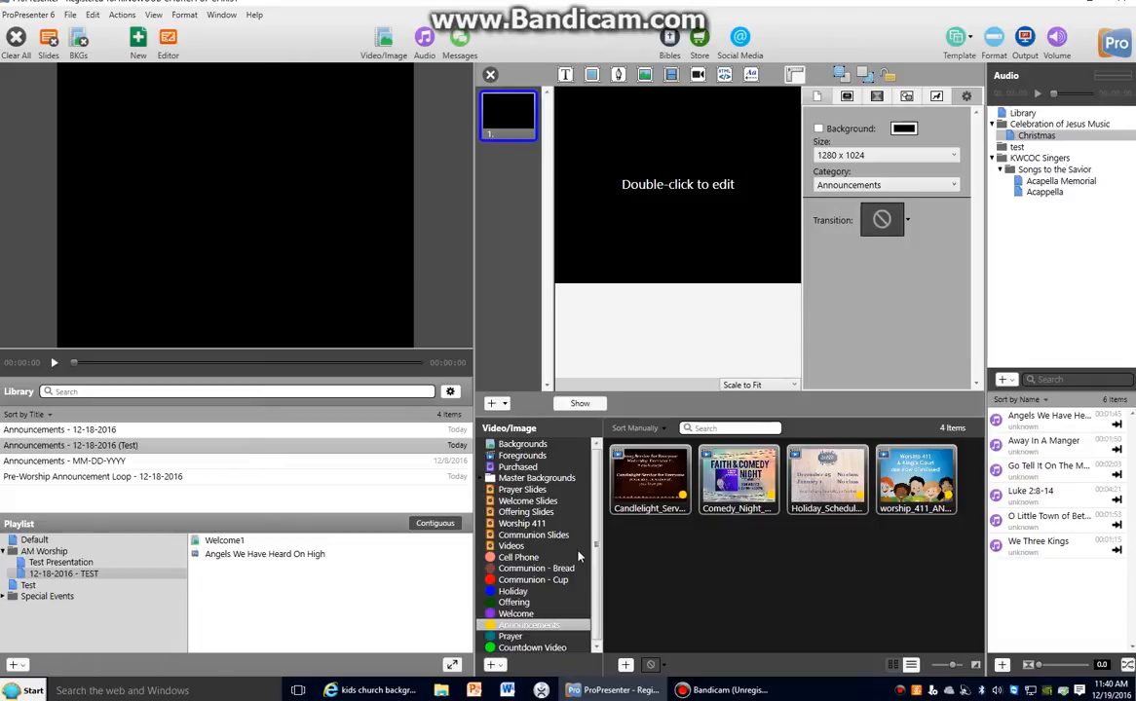
left_click(526, 623)
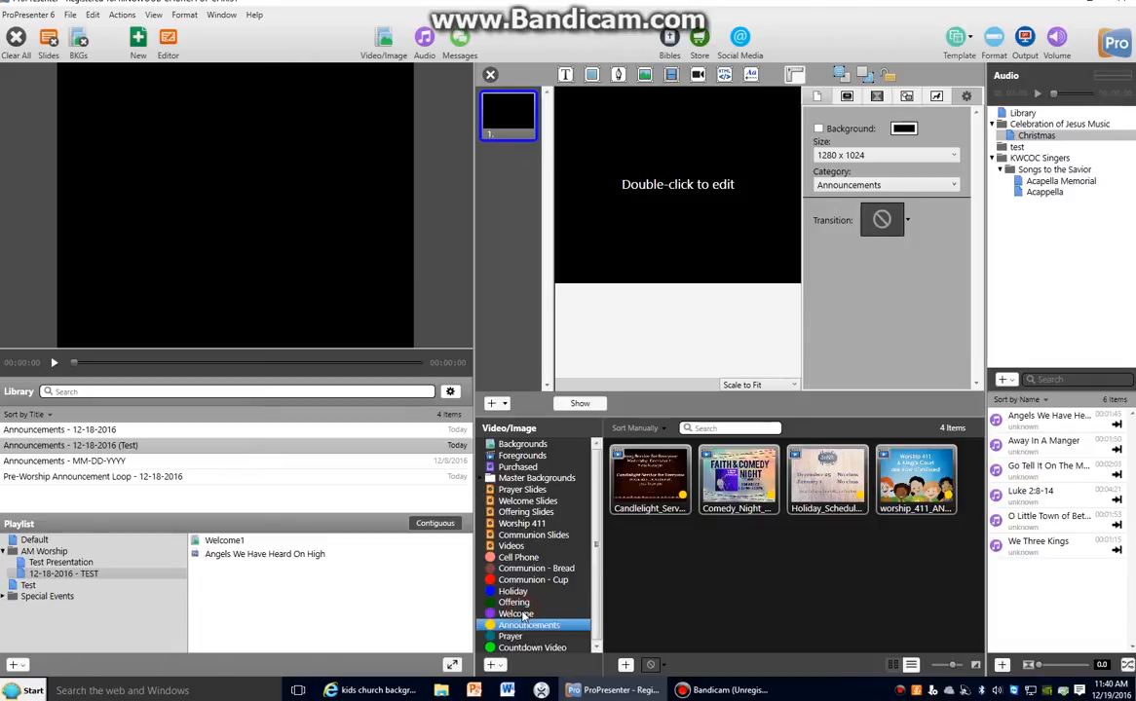
left_click(524, 615)
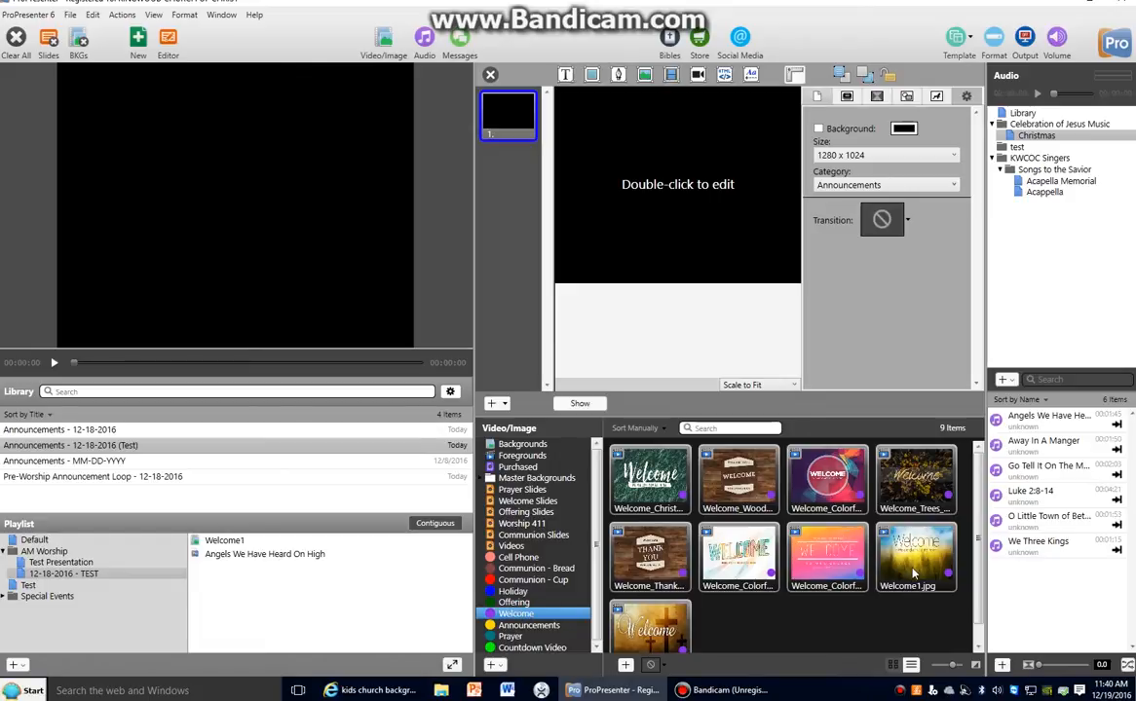
left_click_drag(913, 575, 507, 119)
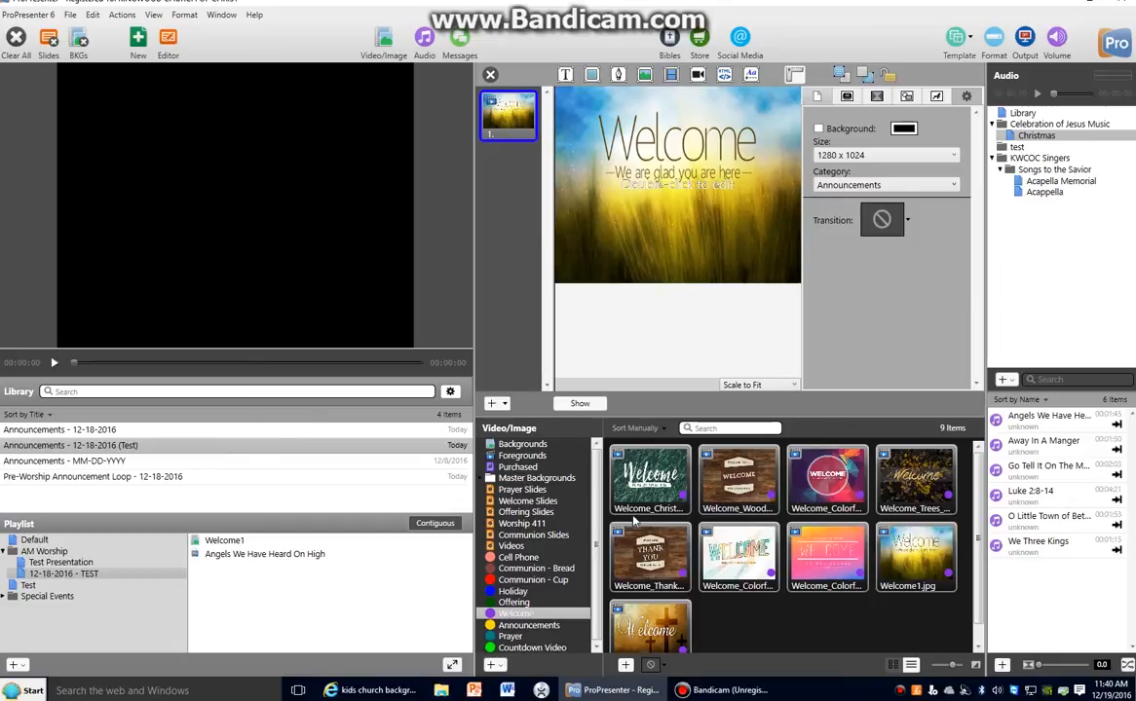
Step: Add the Candlelight Service image from the Announcements media as the second slide, after the welcome slide
left_click(545, 615)
left_click(551, 626)
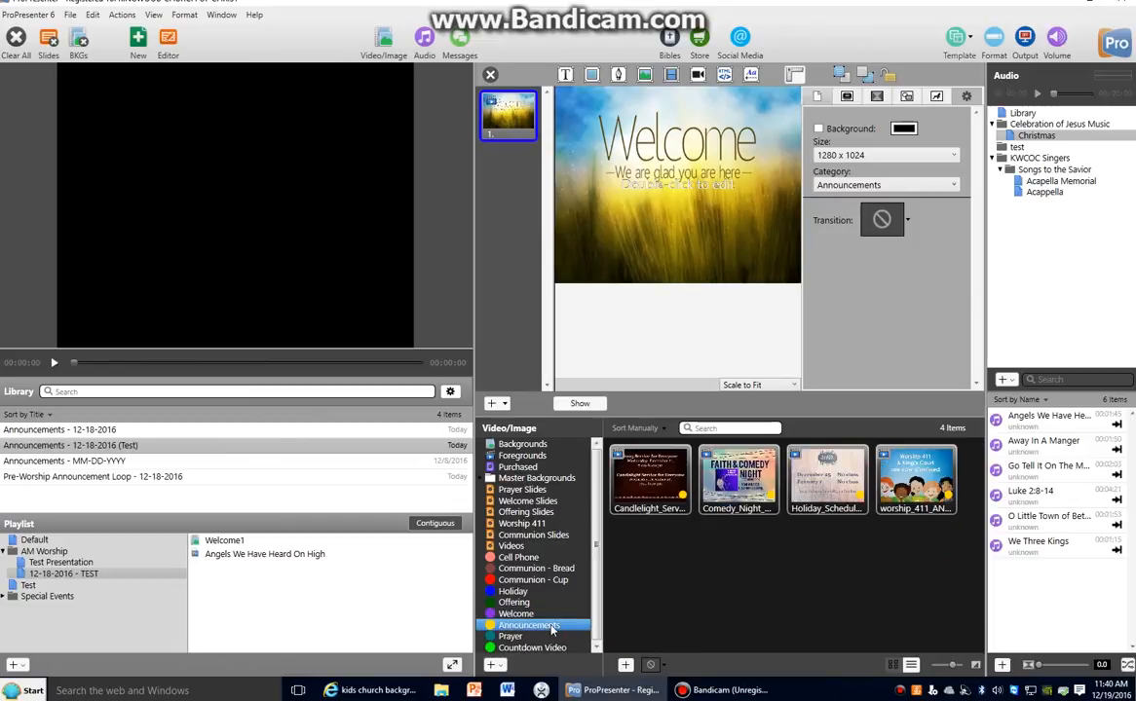
left_click(647, 484)
left_click(647, 484)
left_click_drag(655, 478, 514, 180)
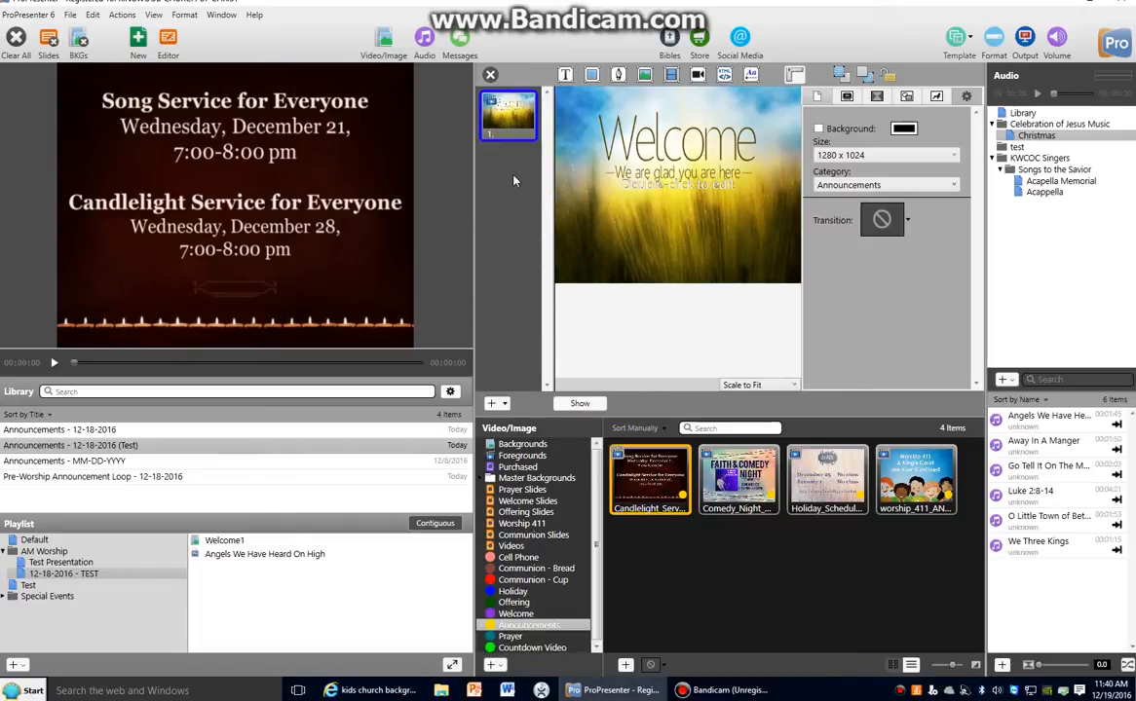
left_click_drag(643, 471, 508, 149)
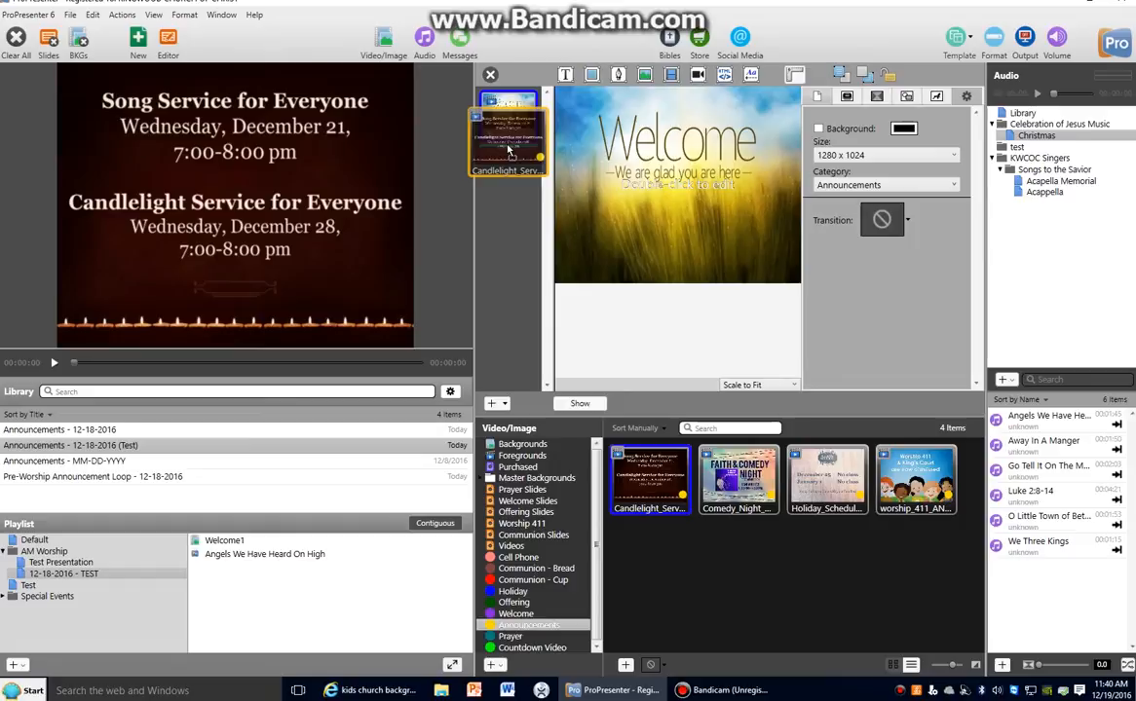
left_click_drag(507, 149, 465, 142)
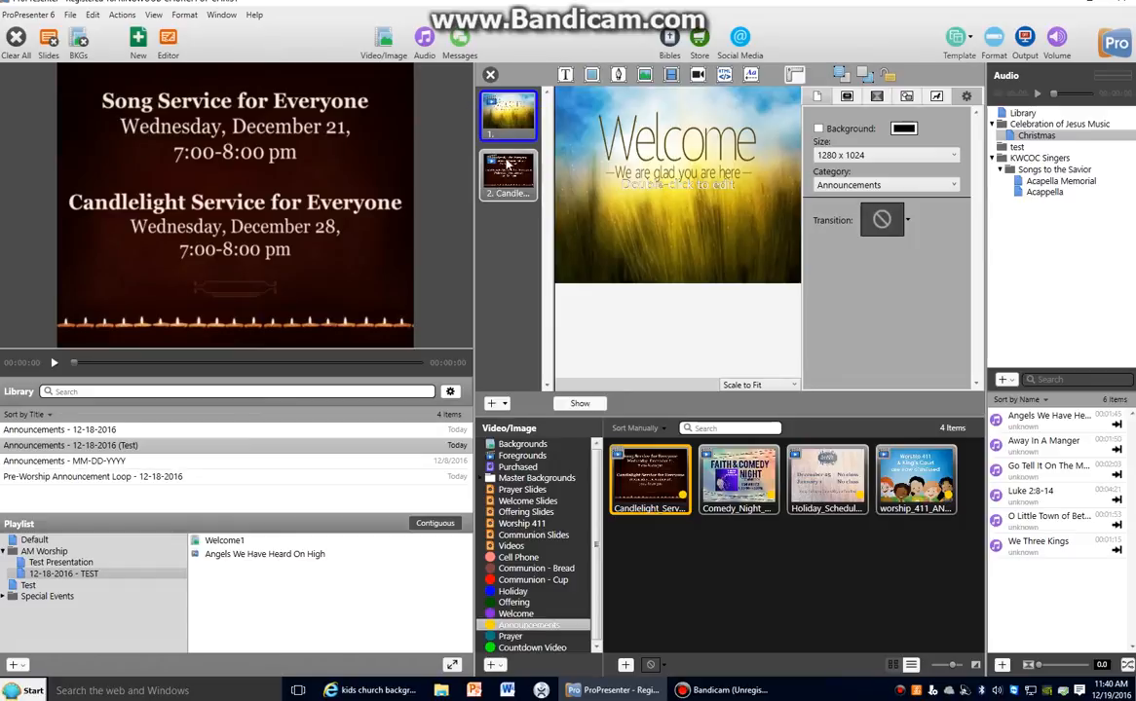
Step: Add the Holiday Schedule and Comedy Night images as the third and fourth slides, and close the slide editor
left_click(824, 484)
left_click_drag(824, 484, 507, 209)
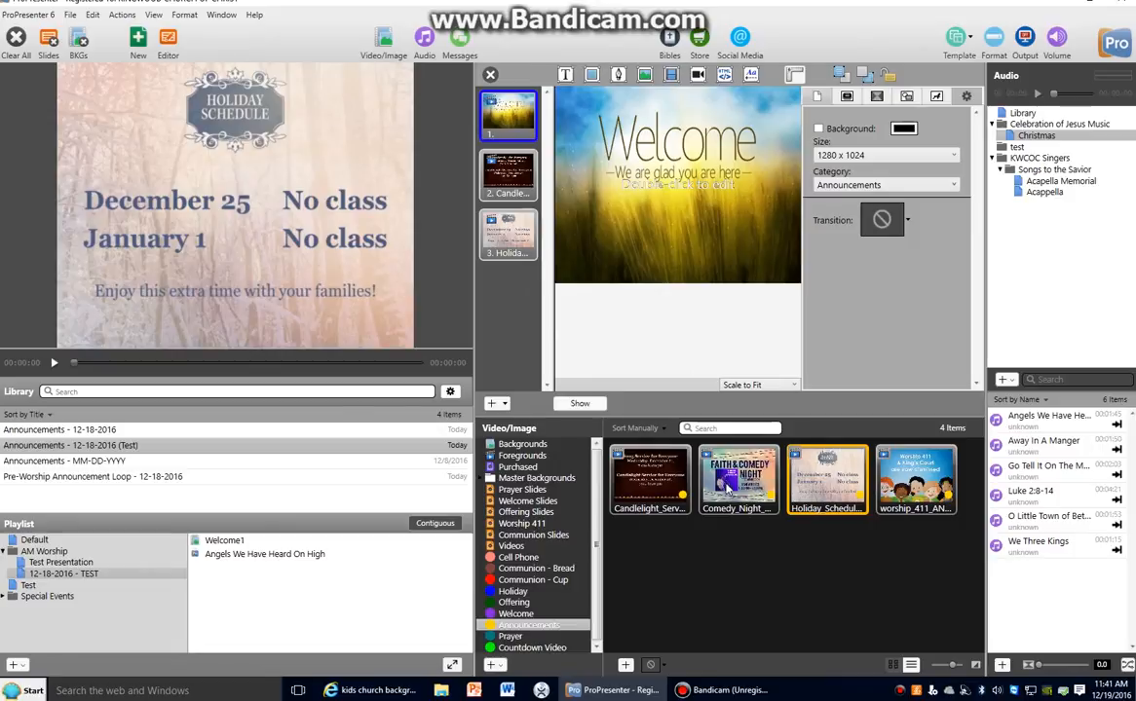
left_click(743, 480)
left_click_drag(747, 481, 509, 269)
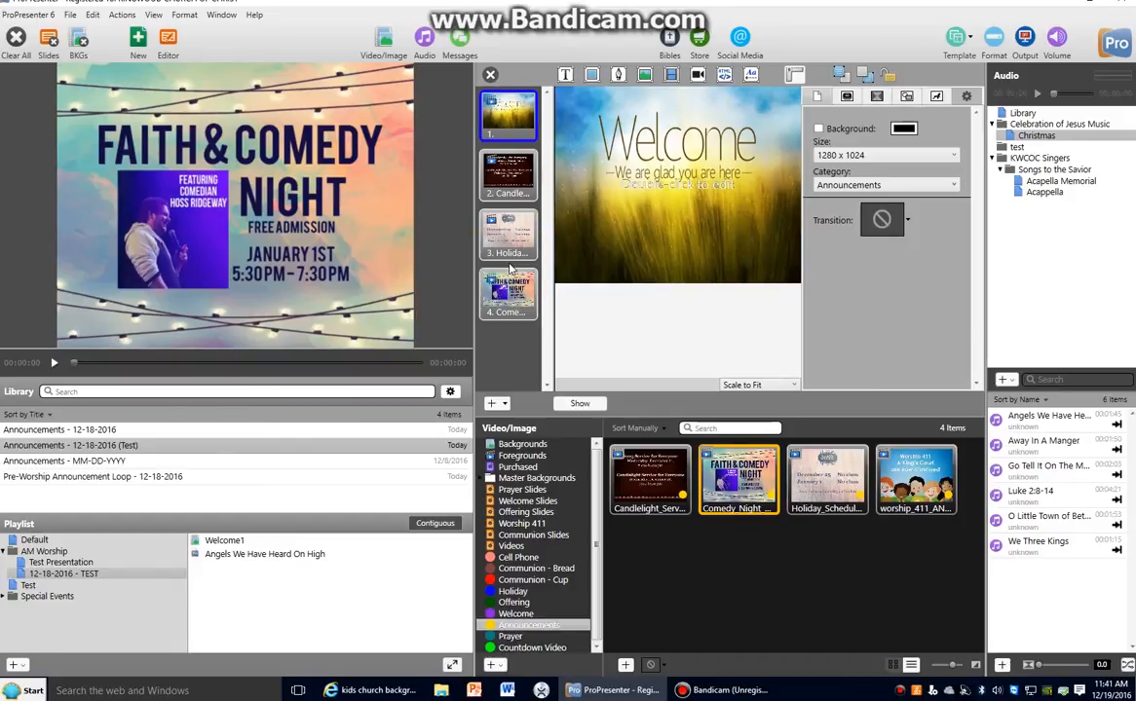
left_click(490, 75)
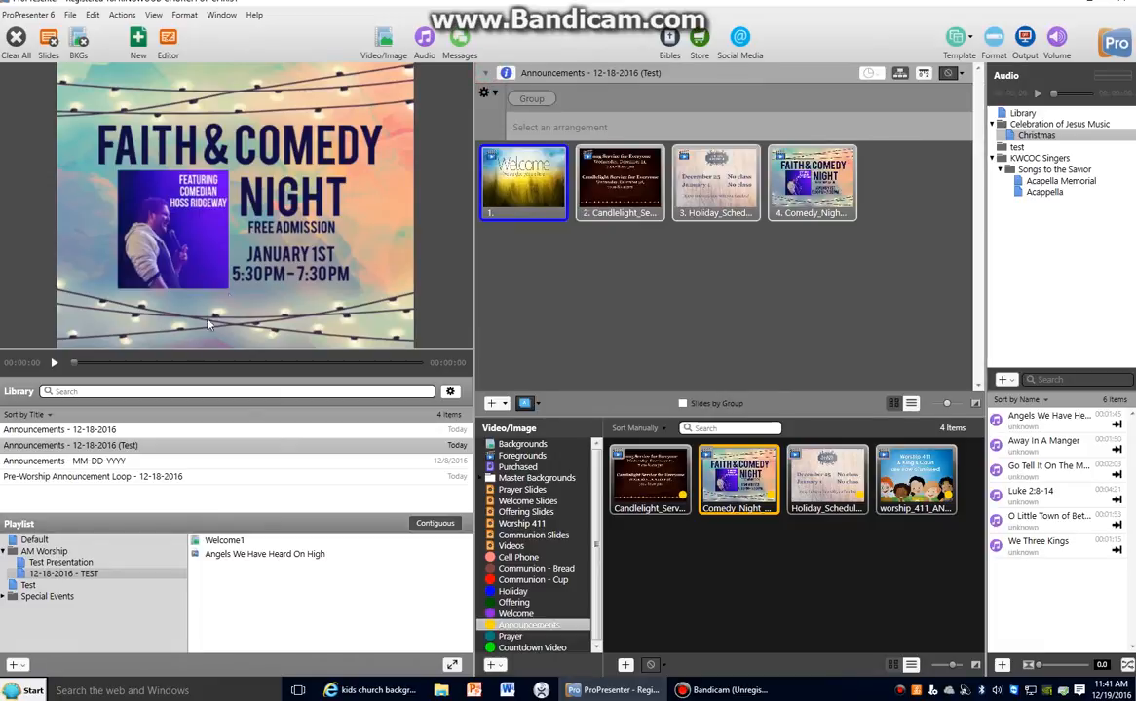
Step: Add Announcements - 12-18-2016 (Test) to the 12-18-2016 - TEST playlist after Angels We Have Heard On High and review the playlist's slides
left_click(78, 446)
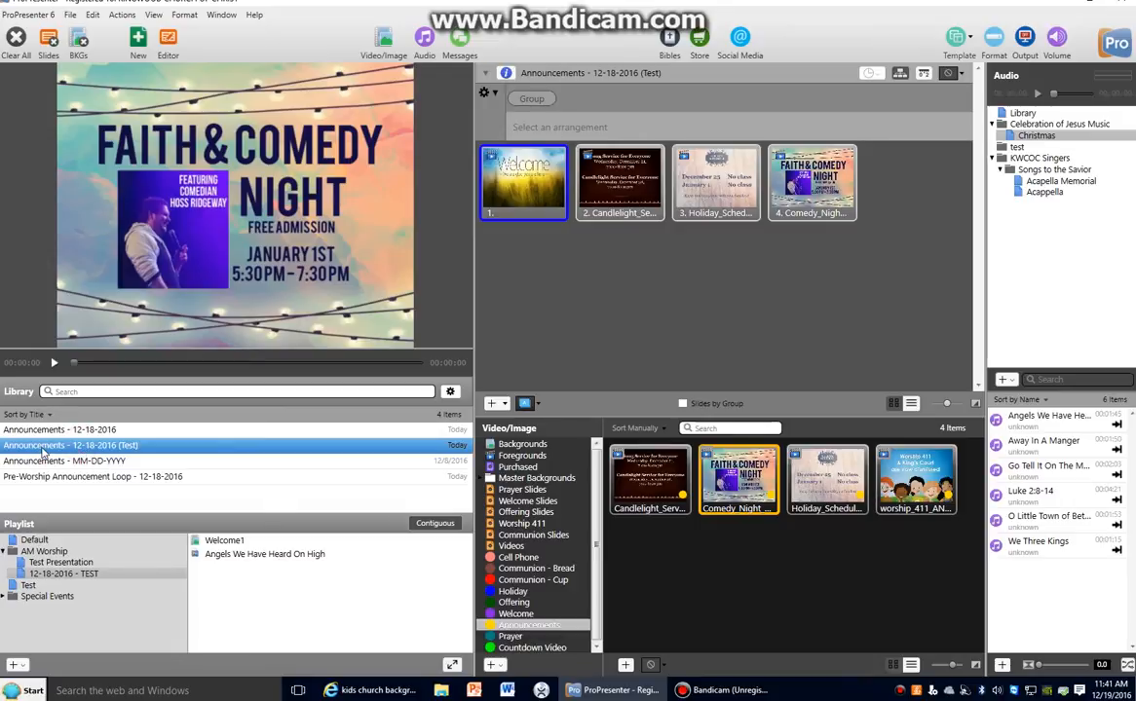
left_click_drag(43, 451, 226, 567)
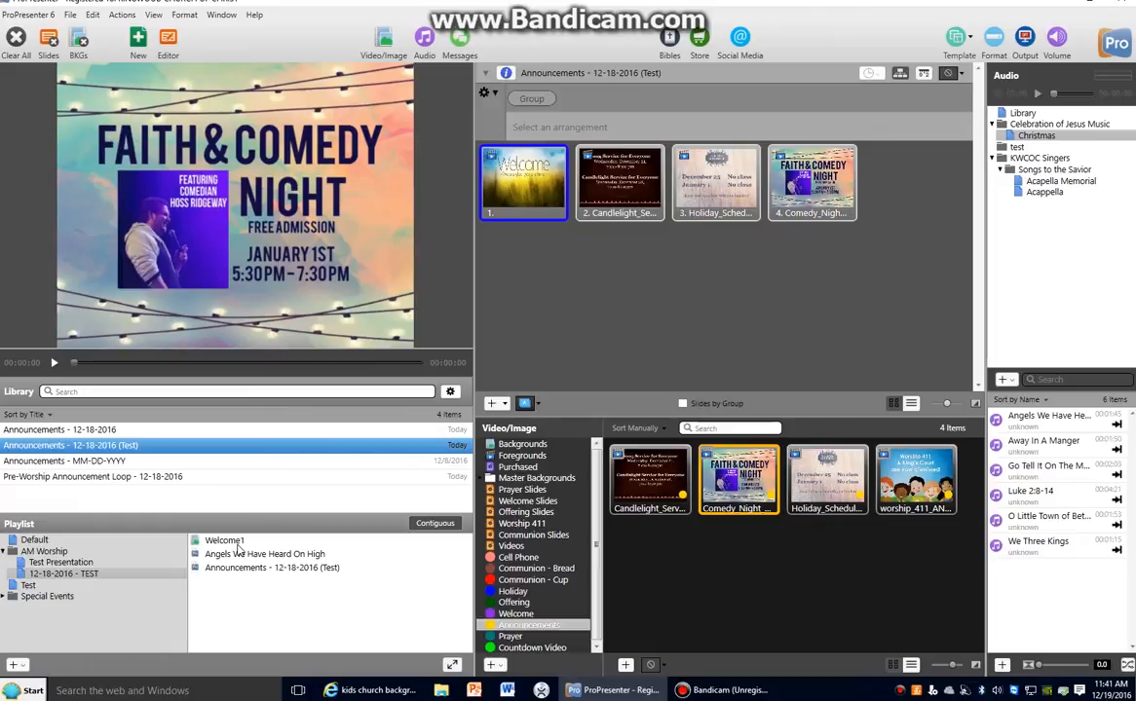
left_click(243, 569)
left_click(243, 569)
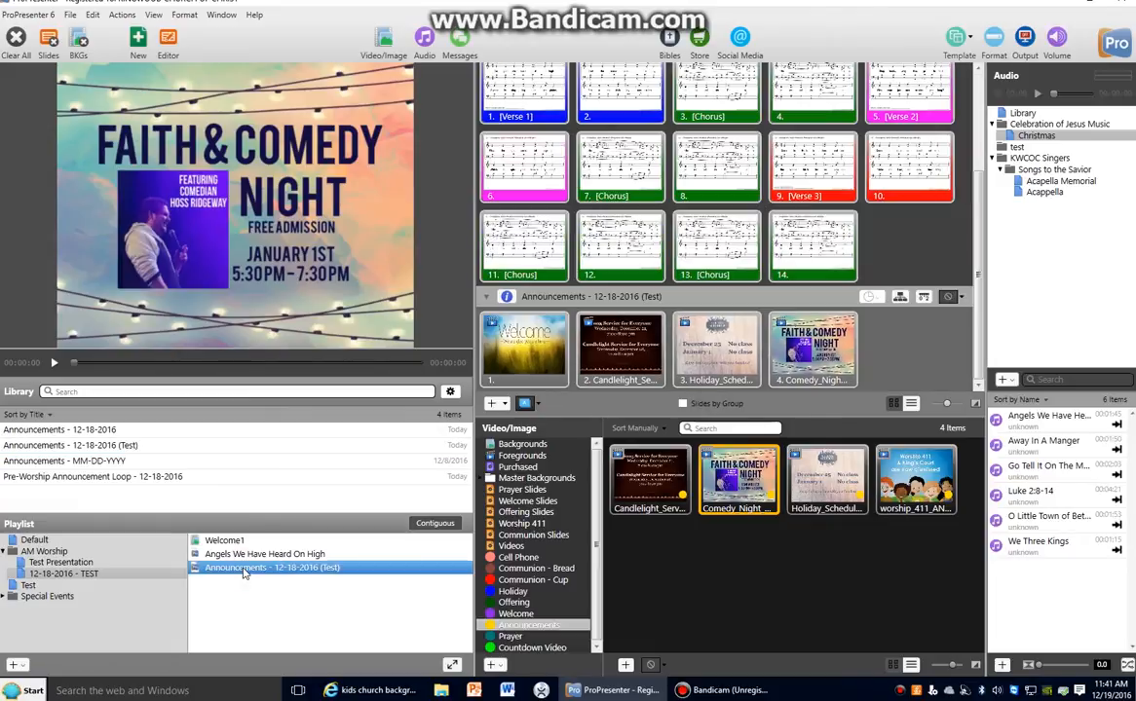
scroll(579, 277, "up", 5)
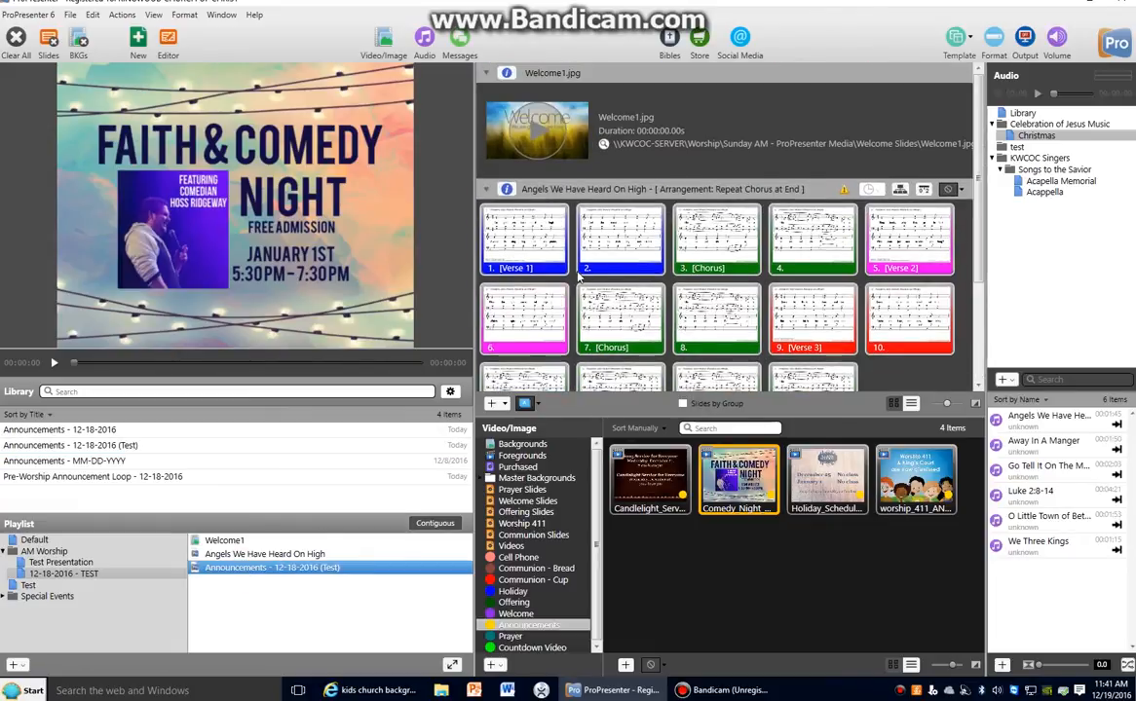
scroll(580, 278, "down", 2)
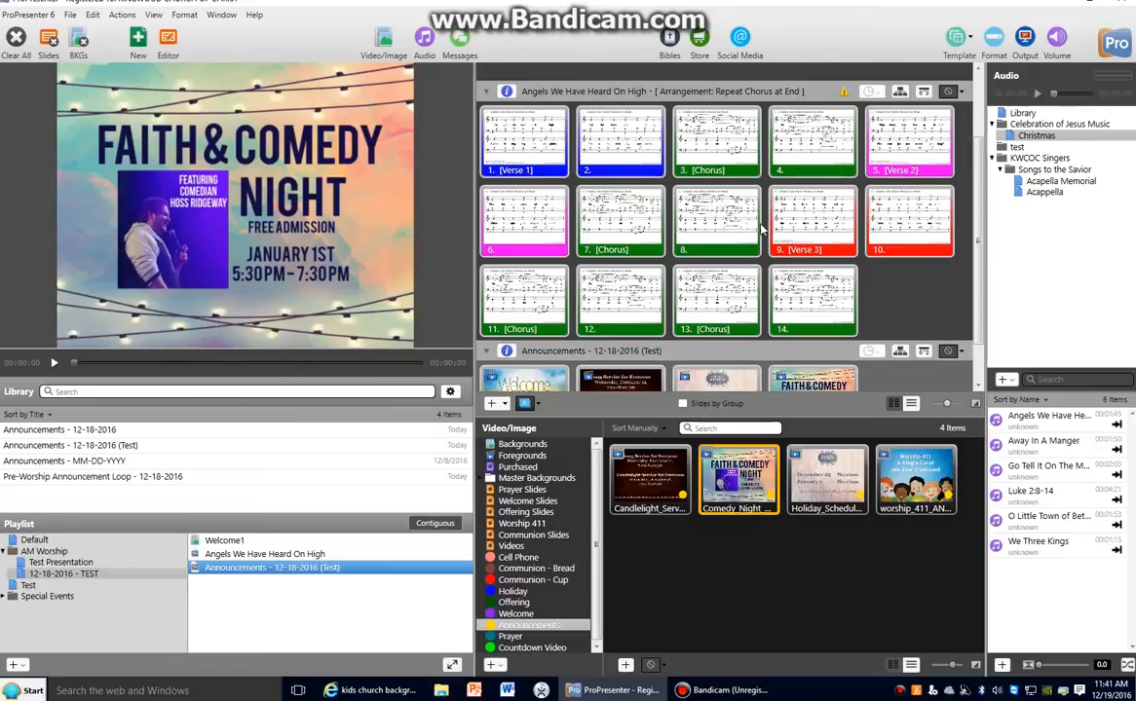
scroll(738, 207, "down", 1)
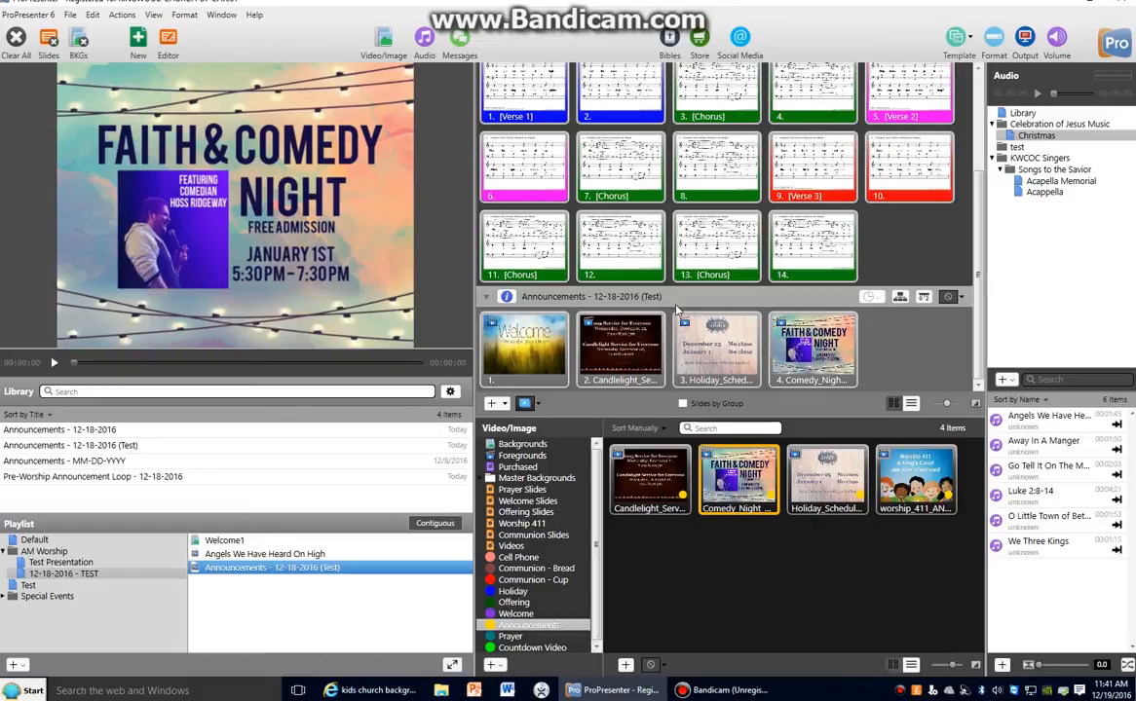
Step: Filter the library to songs and search it for "Thank you lord", looking through the available versions
left_click(251, 391)
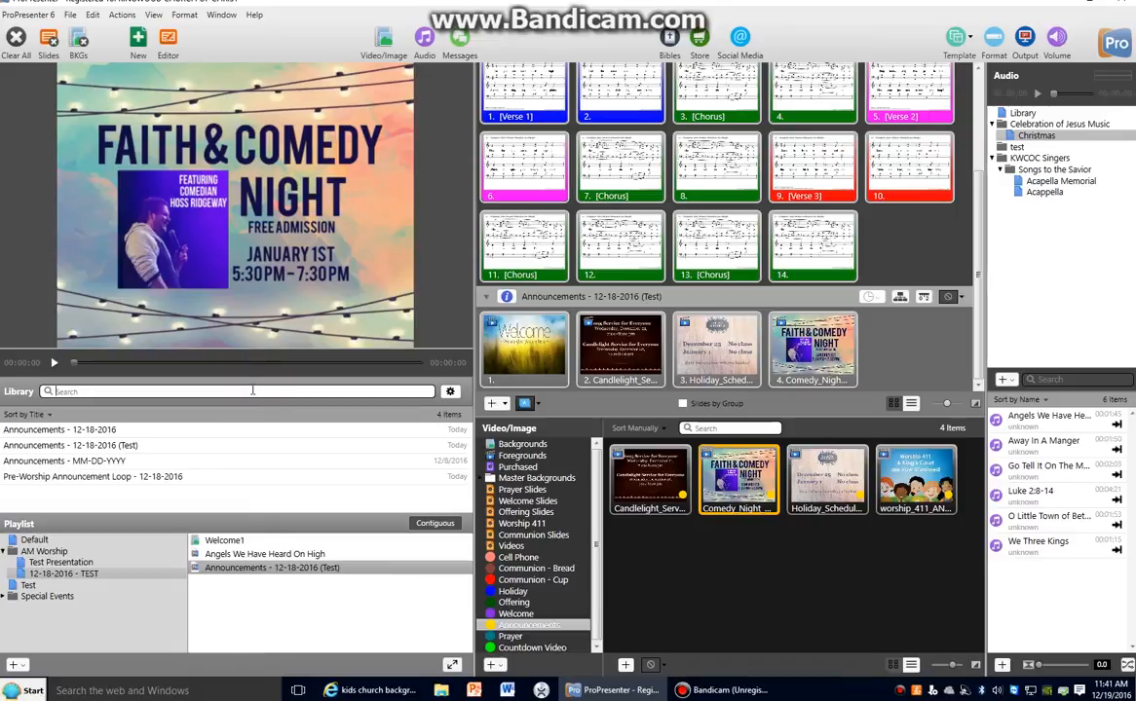
left_click(449, 390)
left_click(546, 374)
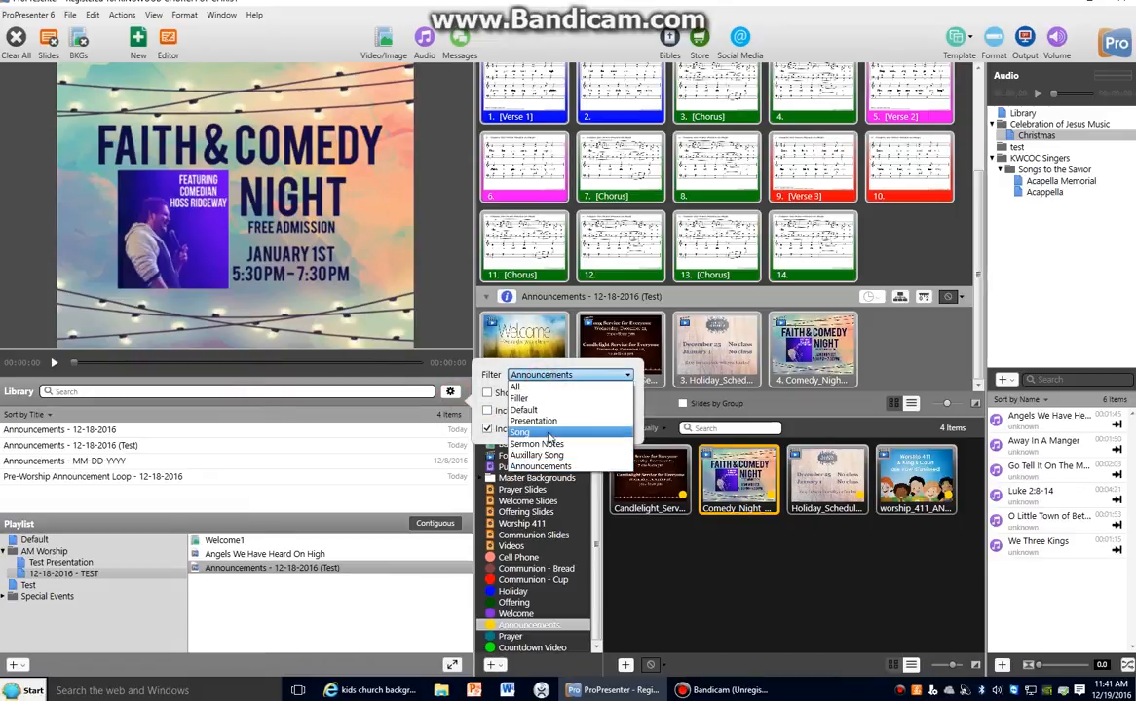
left_click(546, 433)
left_click(371, 392)
type("Thank you lord")
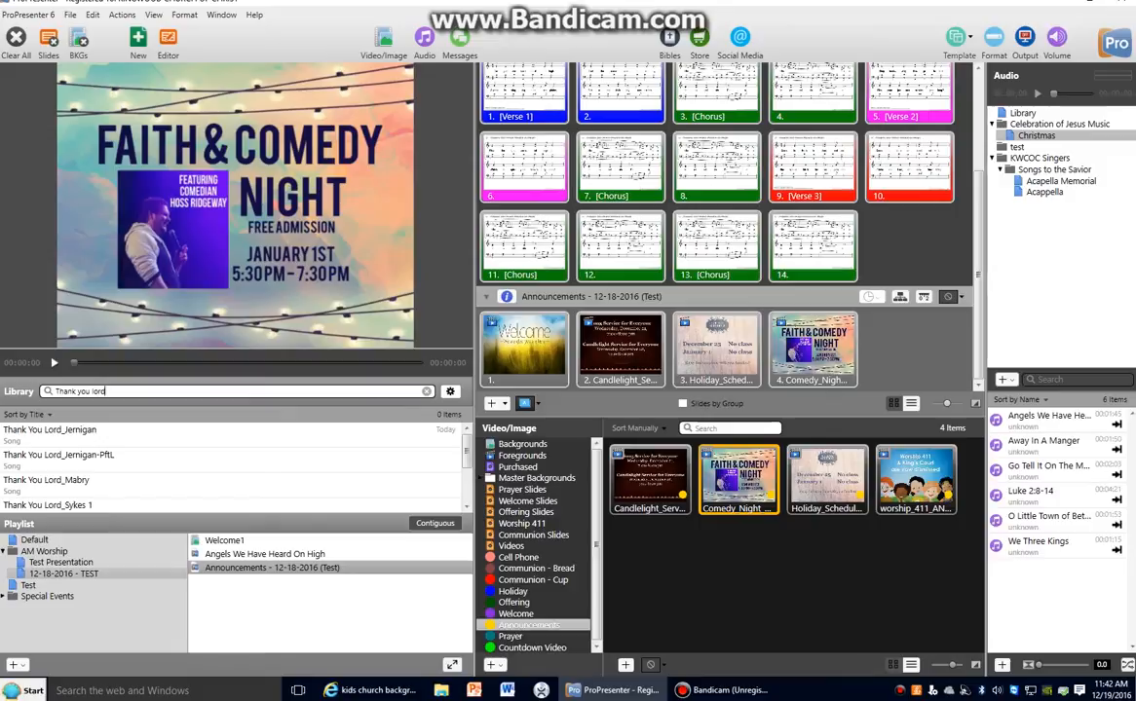
scroll(288, 463, "down", 3)
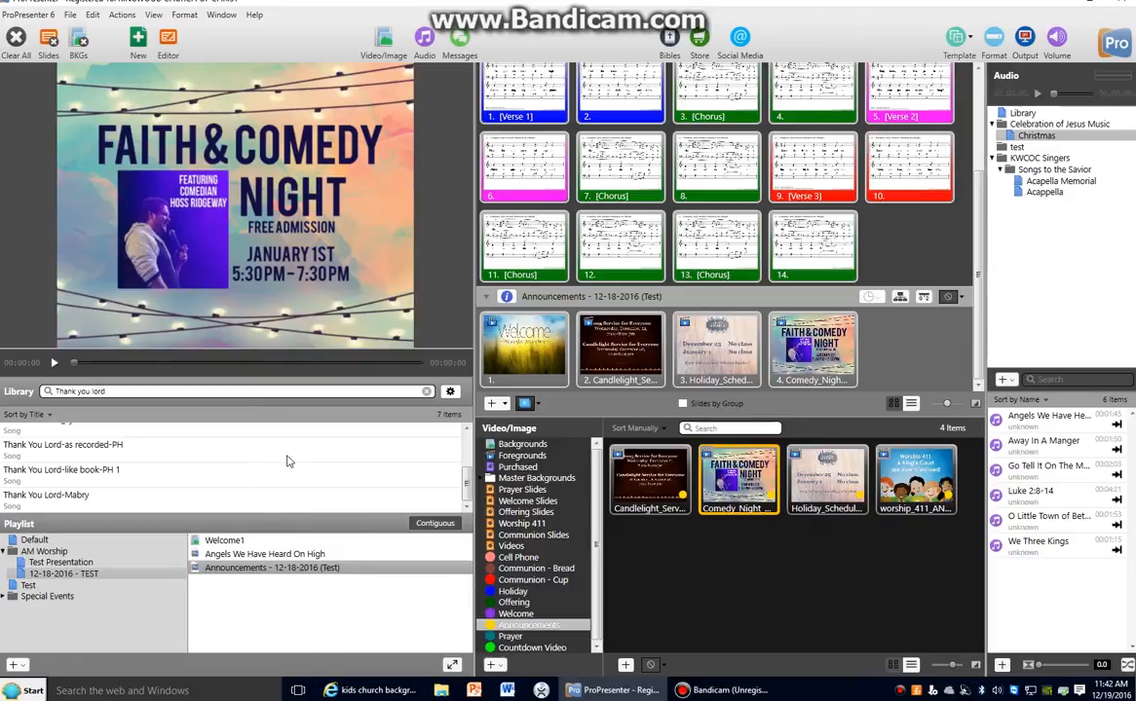
scroll(287, 461, "up", 3)
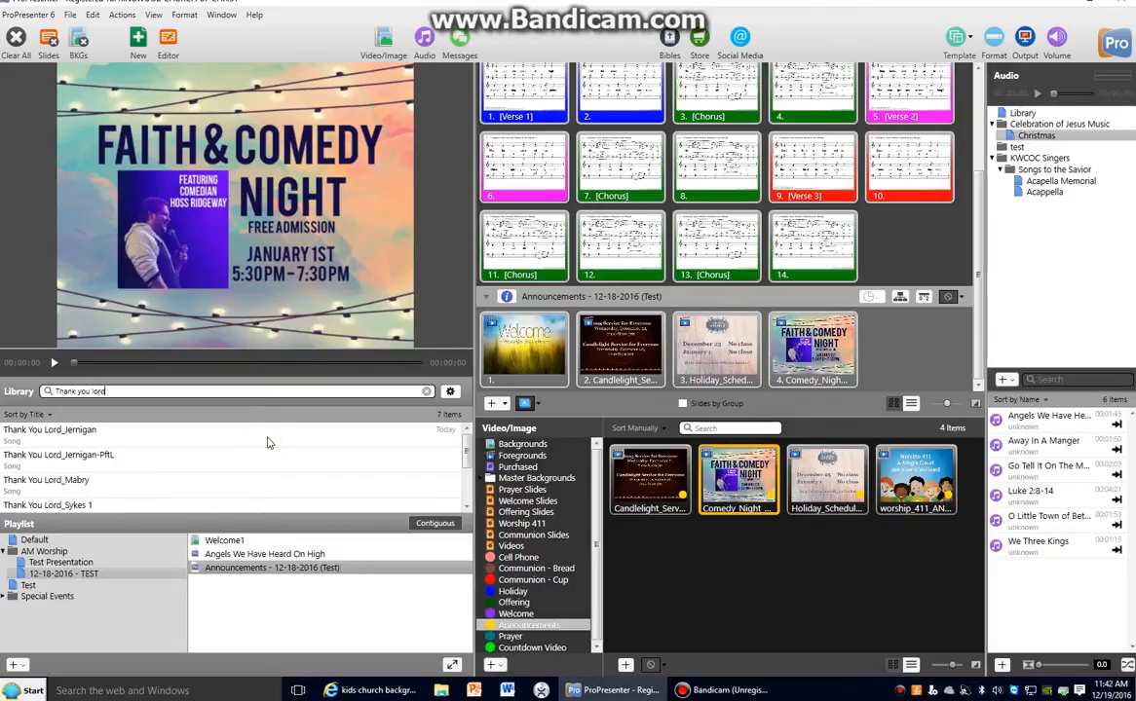
Step: Preview the first slide of Thank You Lord_Jernigan and add the song to the 12-18-2016 - TEST playlist after the announcements
left_click(269, 443)
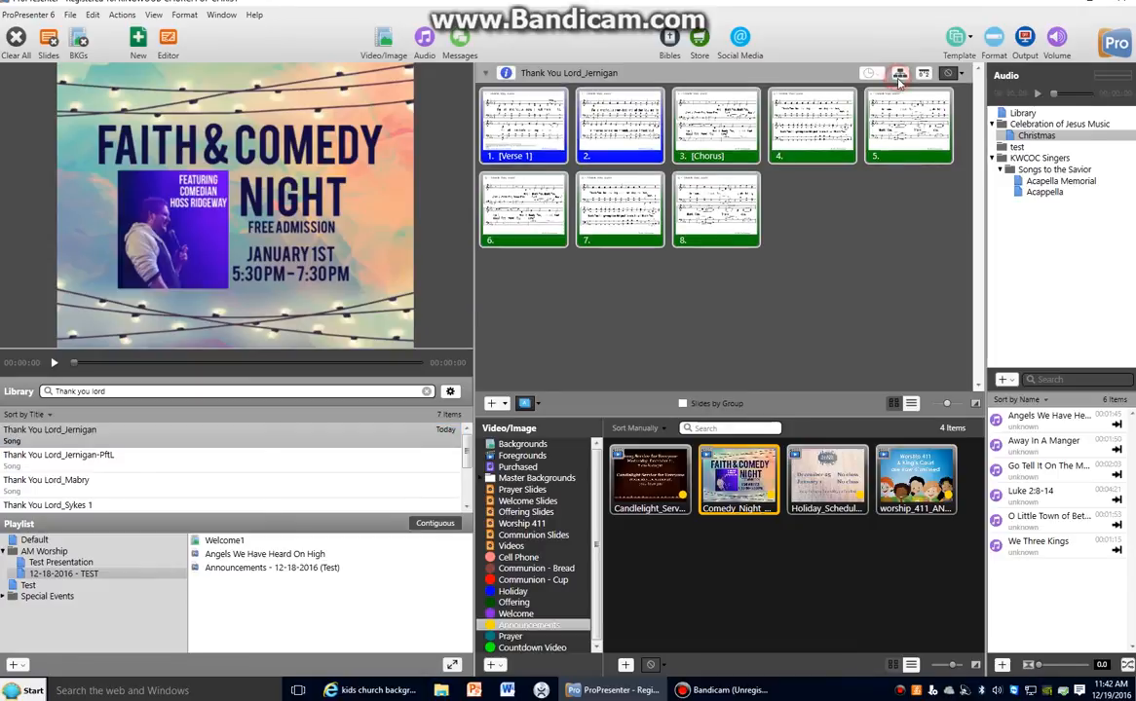
left_click(516, 139)
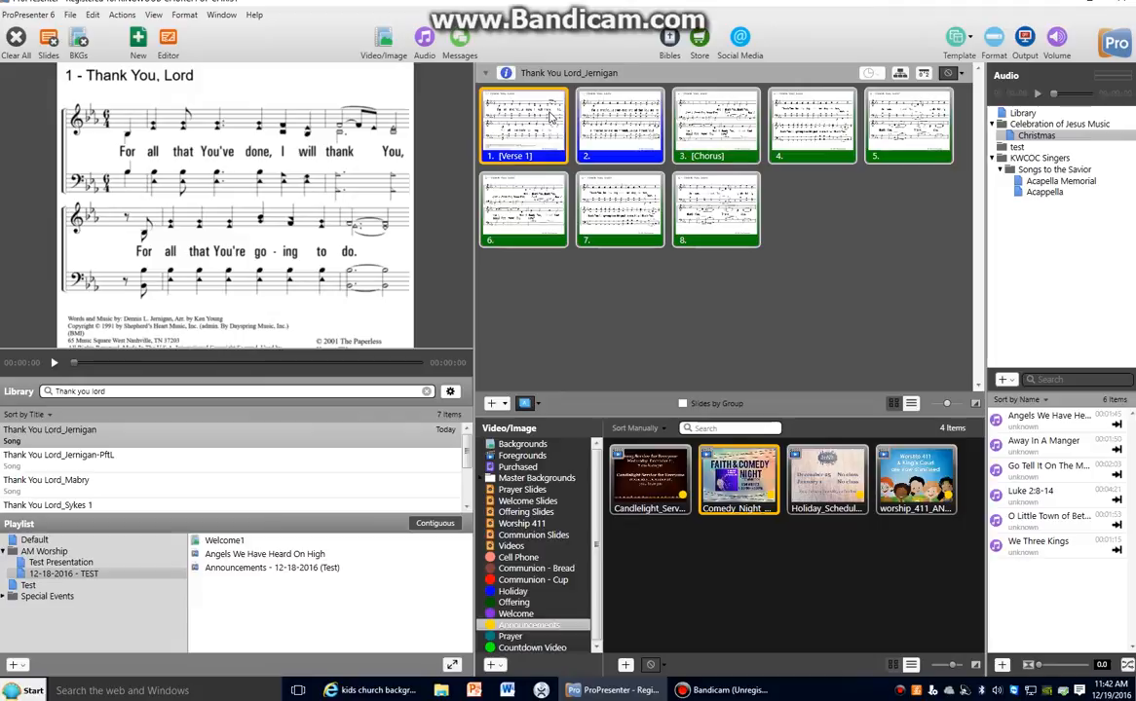
left_click(56, 435)
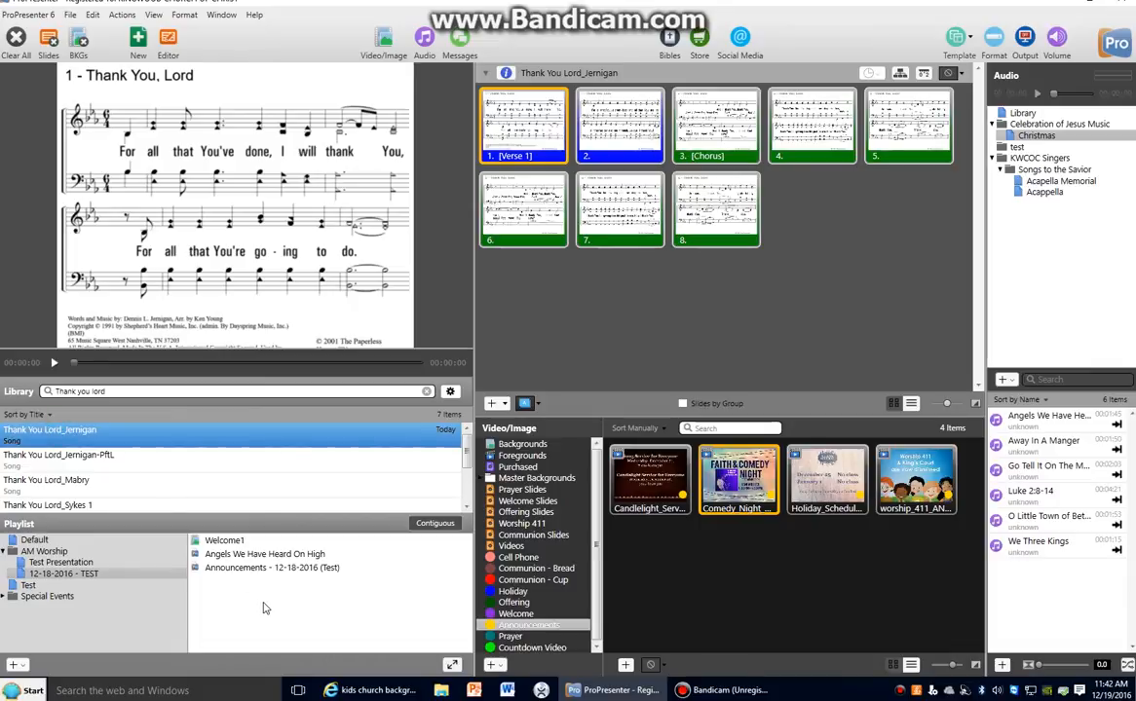
left_click_drag(114, 436, 261, 588)
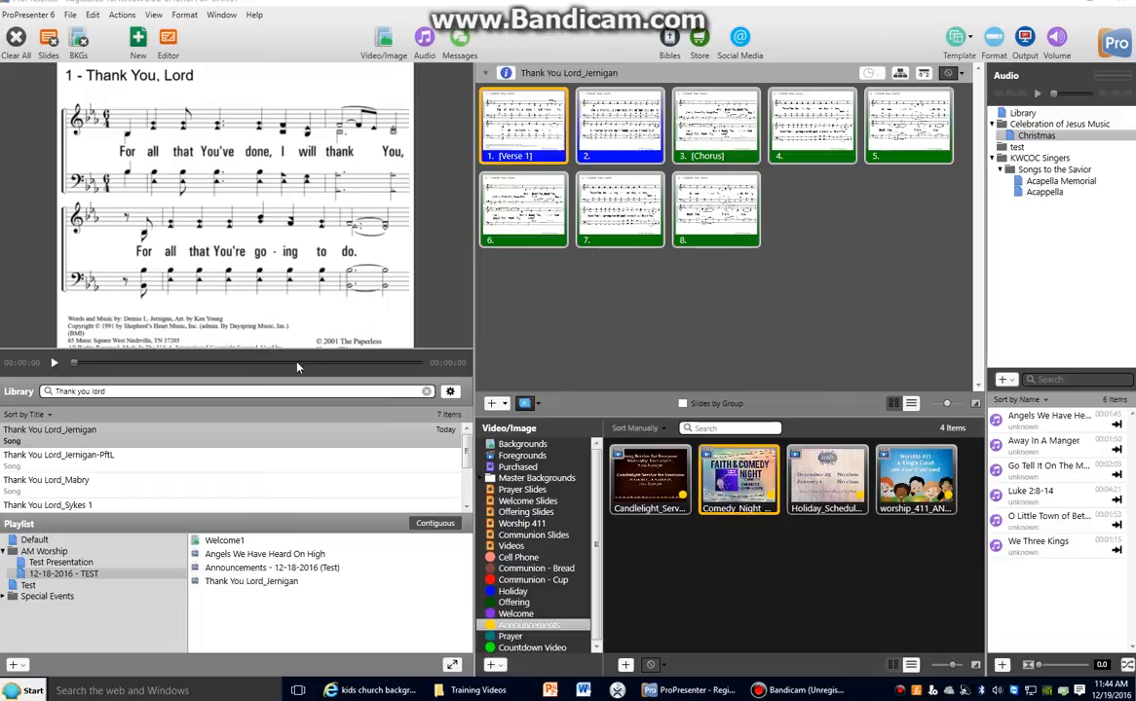
Step: Search the library for "no tears in heaven" and add No Tears In Heaven to the playlist after Thank You Lord_Jernigan
left_click(427, 394)
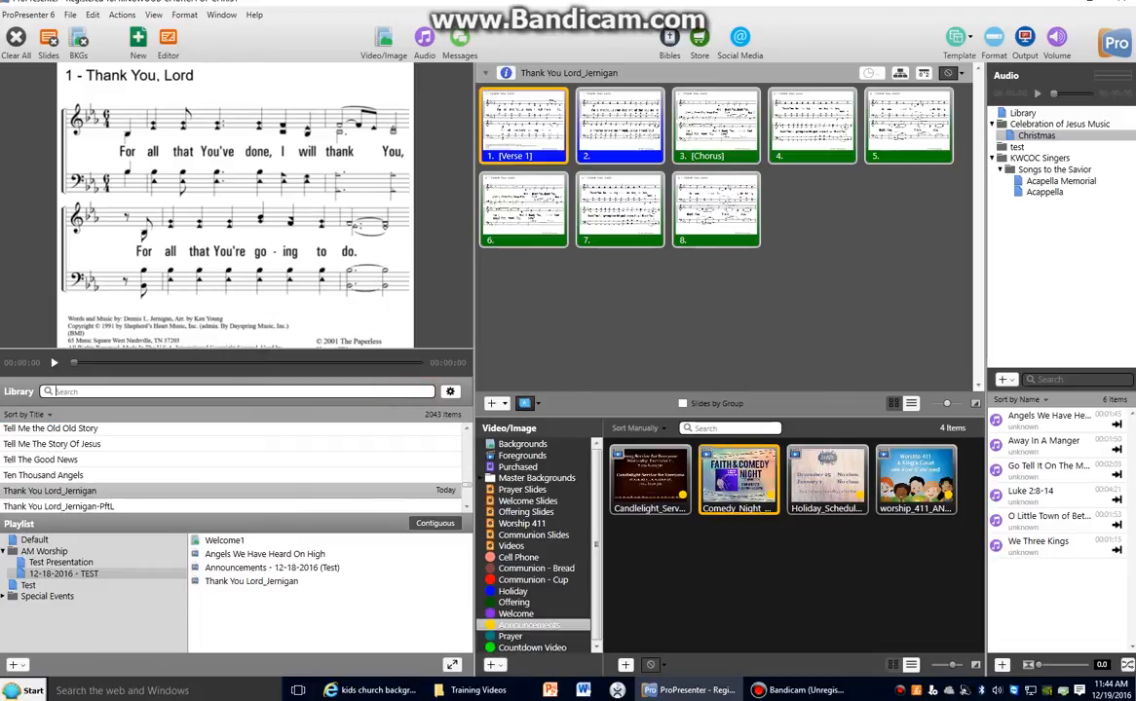
left_click(391, 392)
type("no tears in heaven")
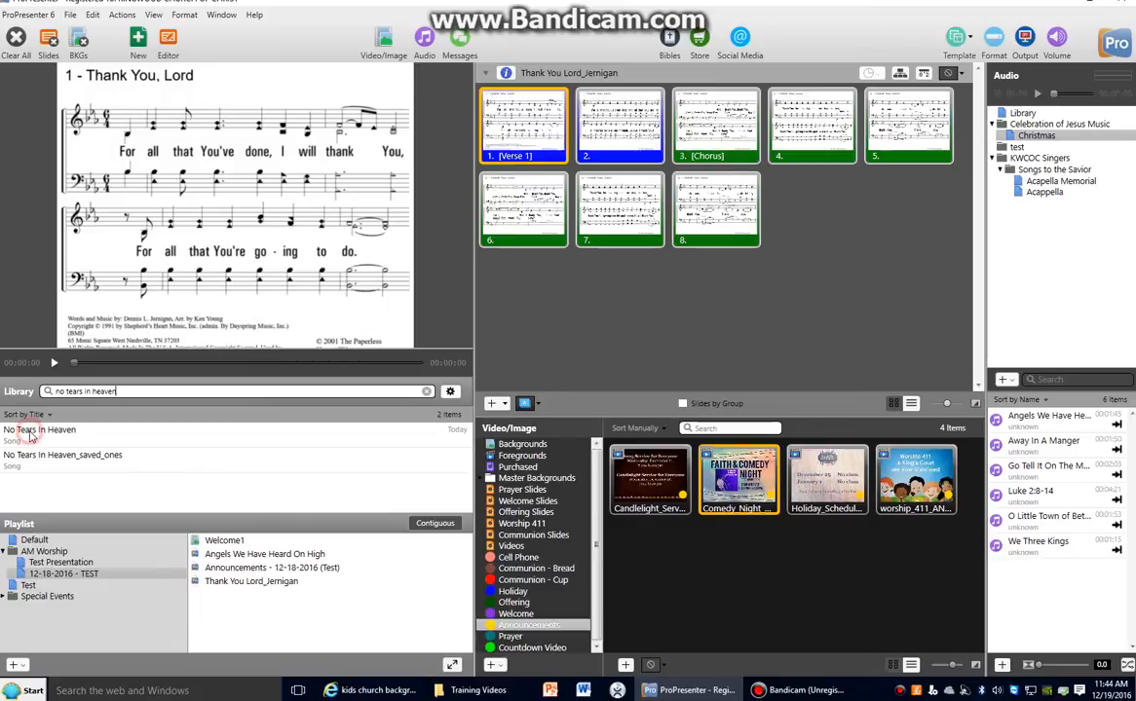
left_click(31, 434)
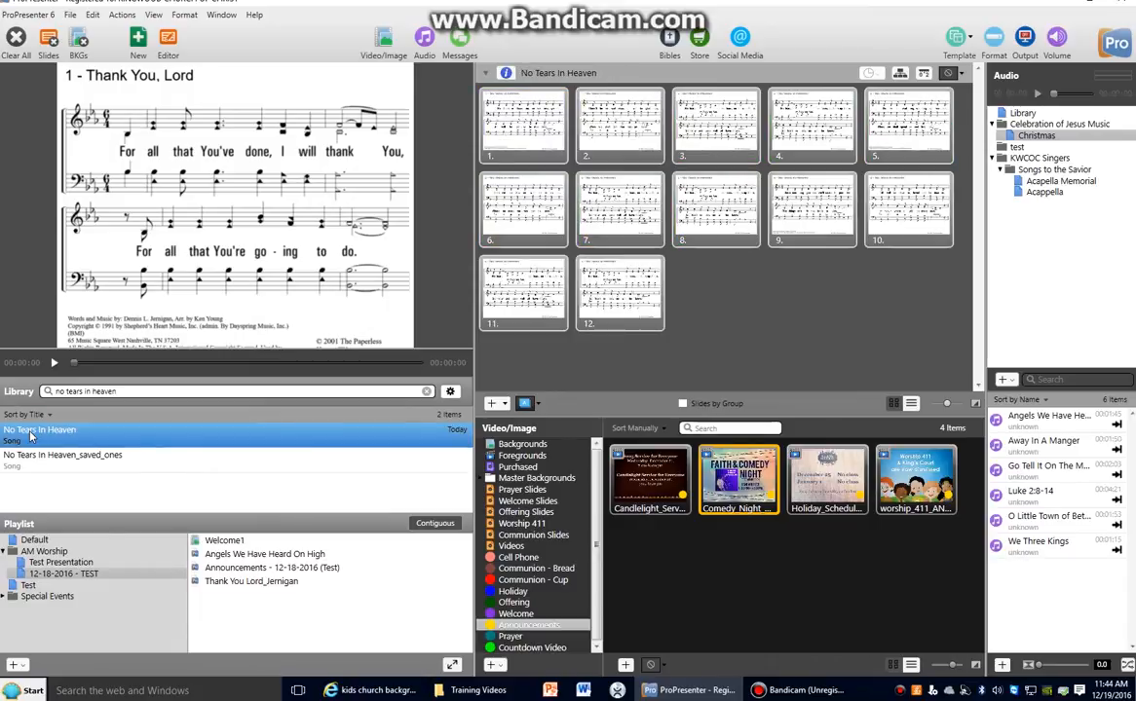
left_click_drag(31, 437, 233, 607)
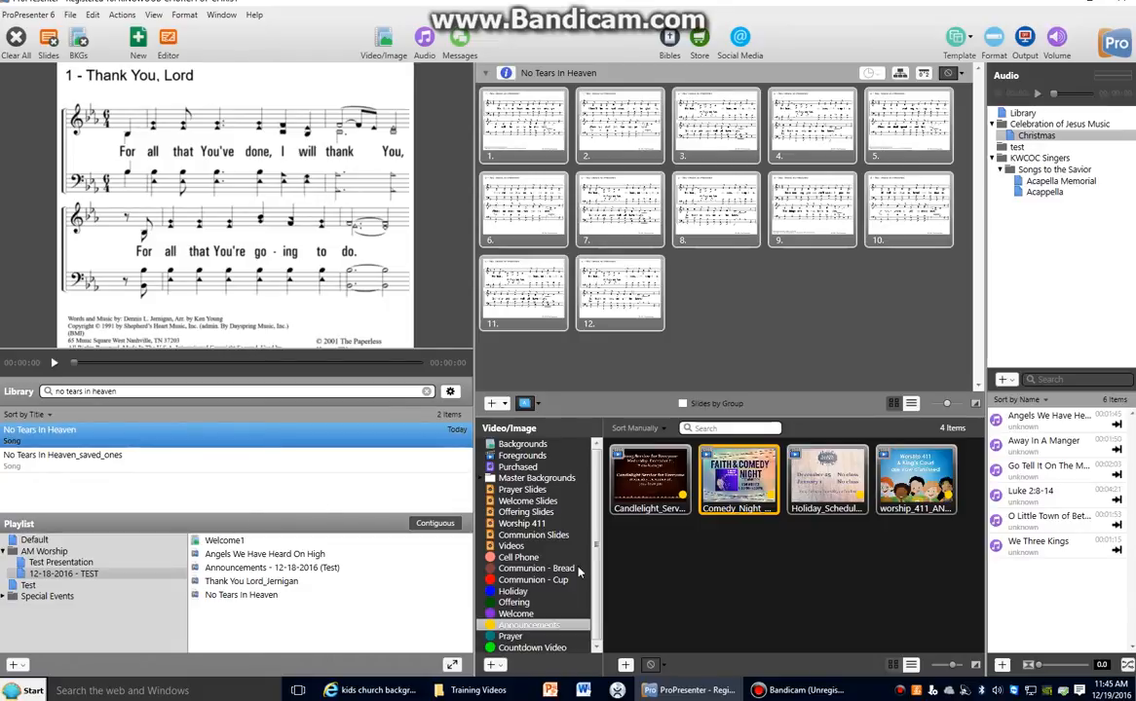
Step: Show the Welcome1 slide, preview the Prayer-come-together image from the Prayer media, and add it to the playlist after No Tears In Heaven
left_click(512, 626)
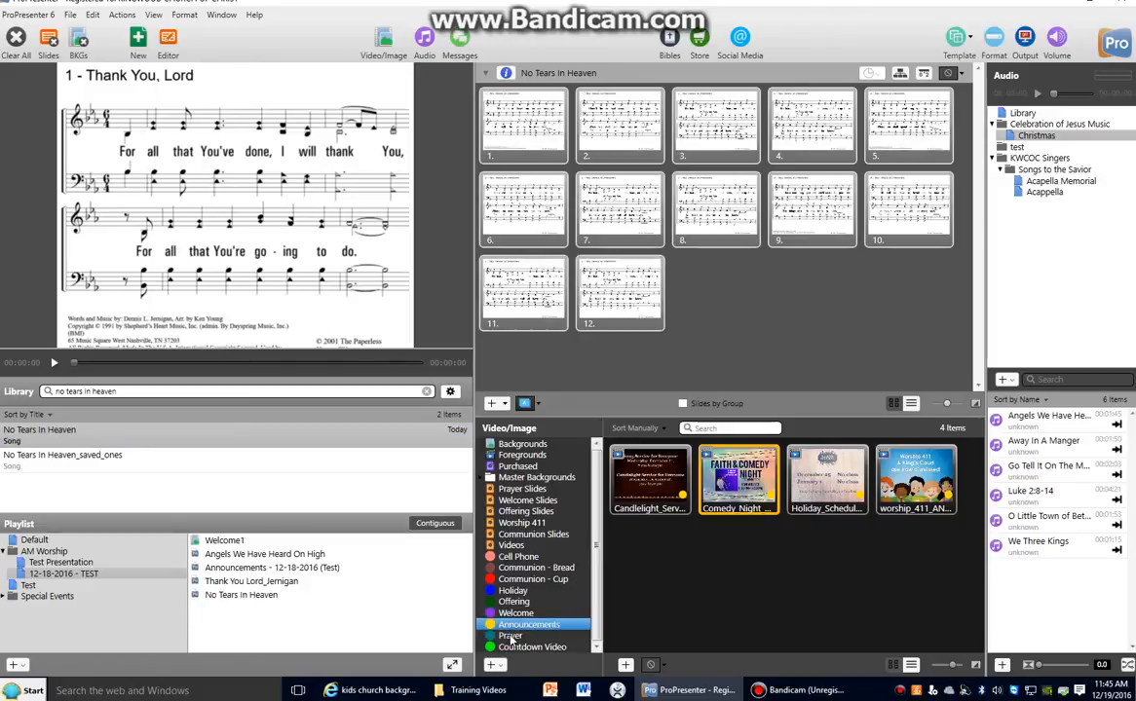
left_click(510, 636)
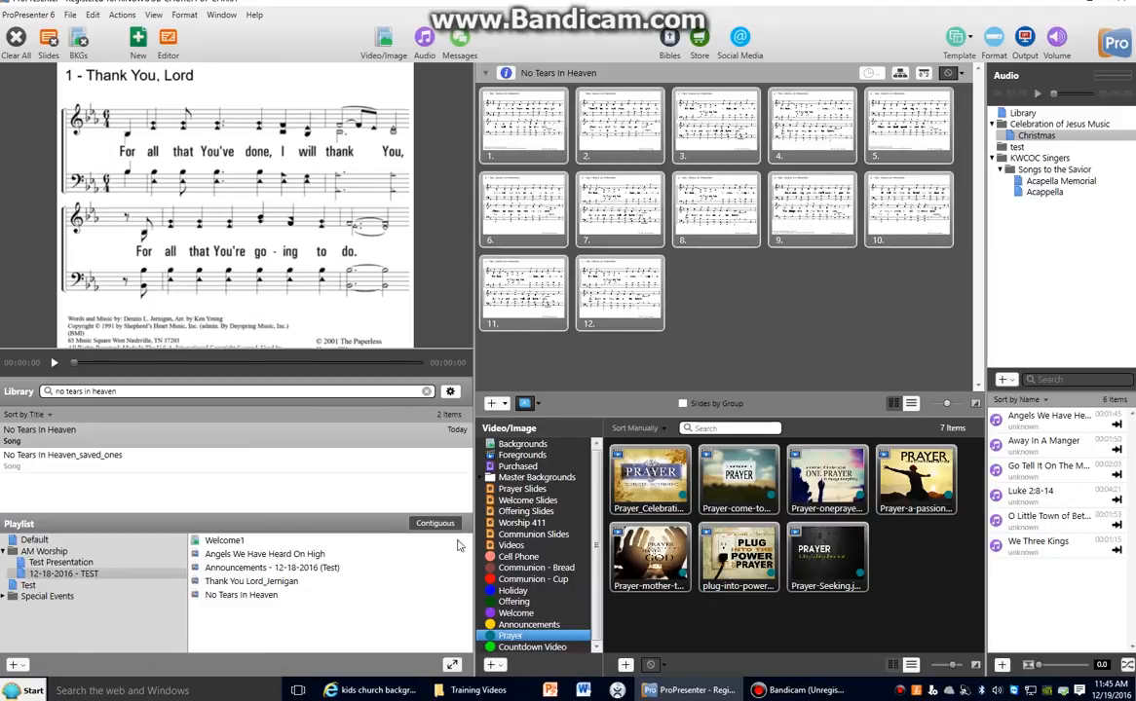
left_click(223, 544)
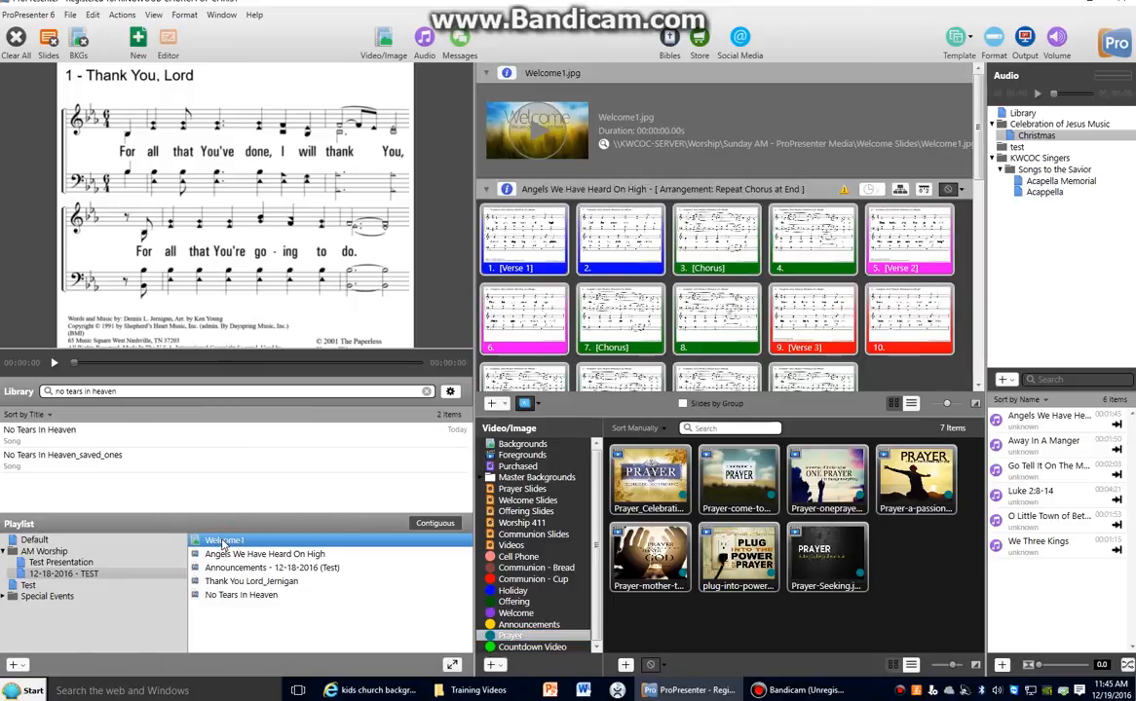
left_click(490, 121)
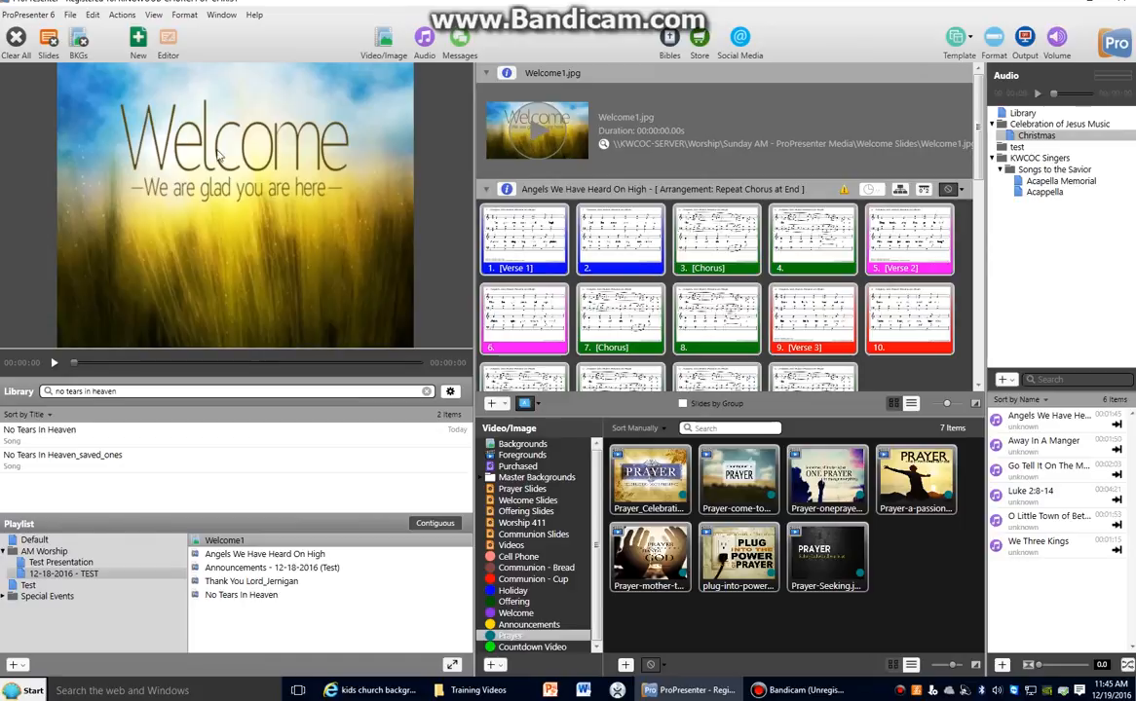
left_click(725, 486)
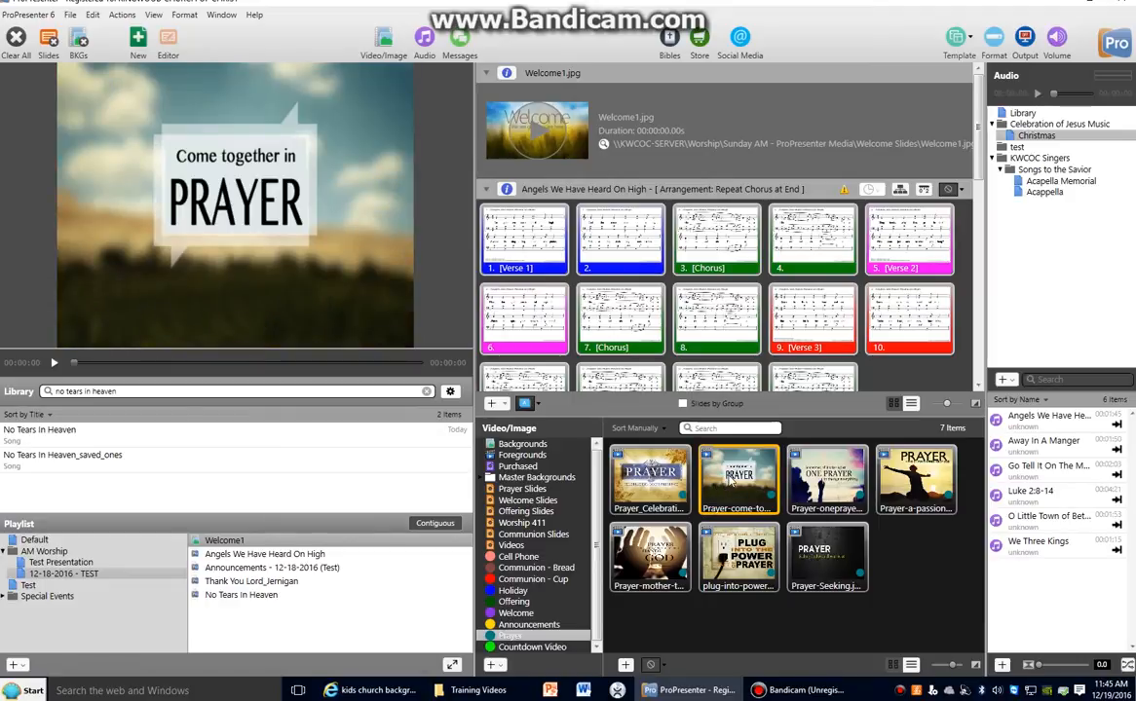
left_click_drag(726, 474, 346, 614)
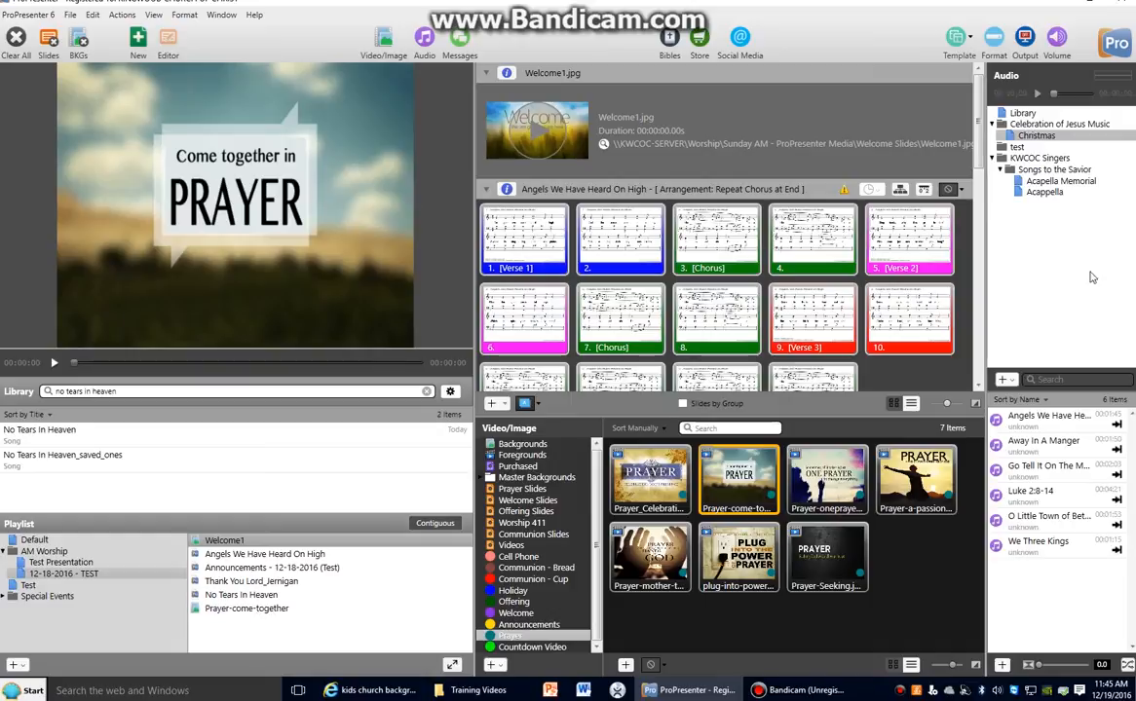
Step: Display the first slide of No Tears In Heaven in the playlist and give its slide group the label Verse 1
scroll(984, 242, "down", 5)
scroll(984, 242, "down", 5)
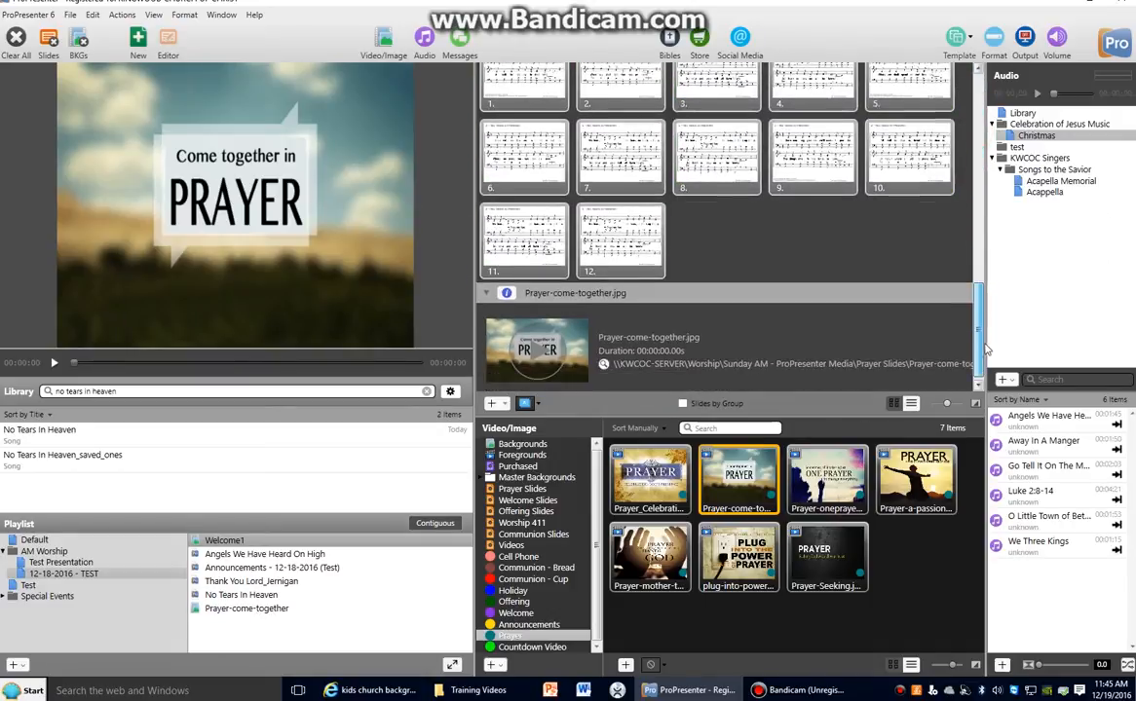
scroll(575, 337, "up", 1)
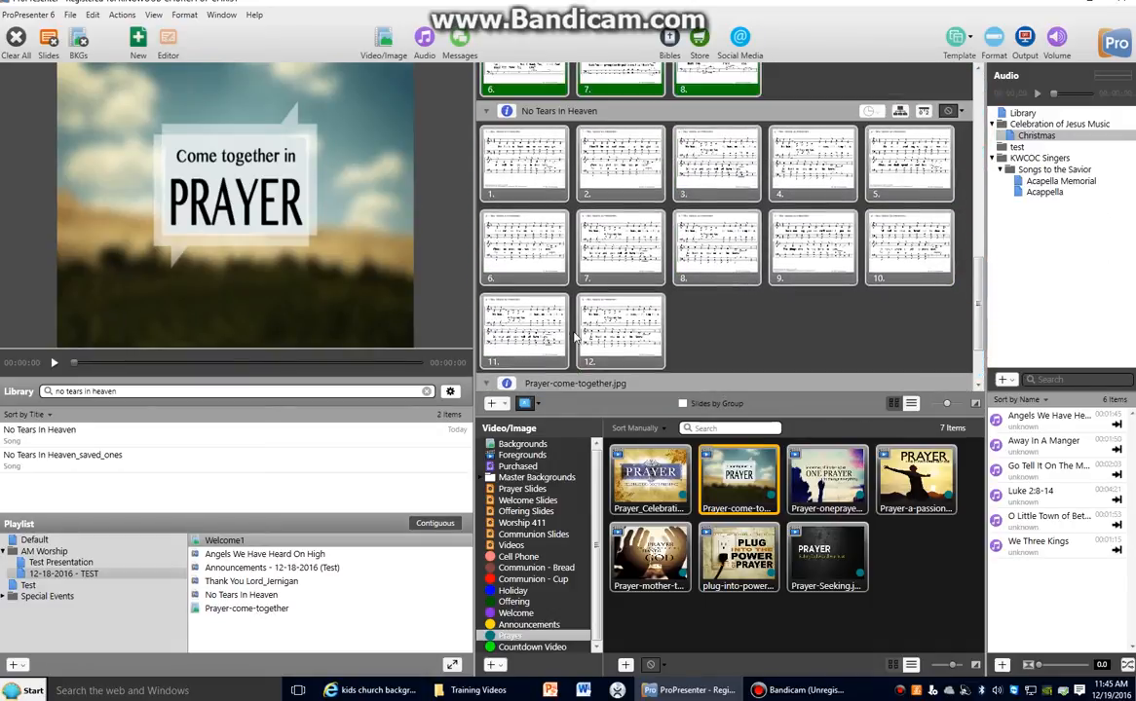
scroll(574, 337, "down", 1)
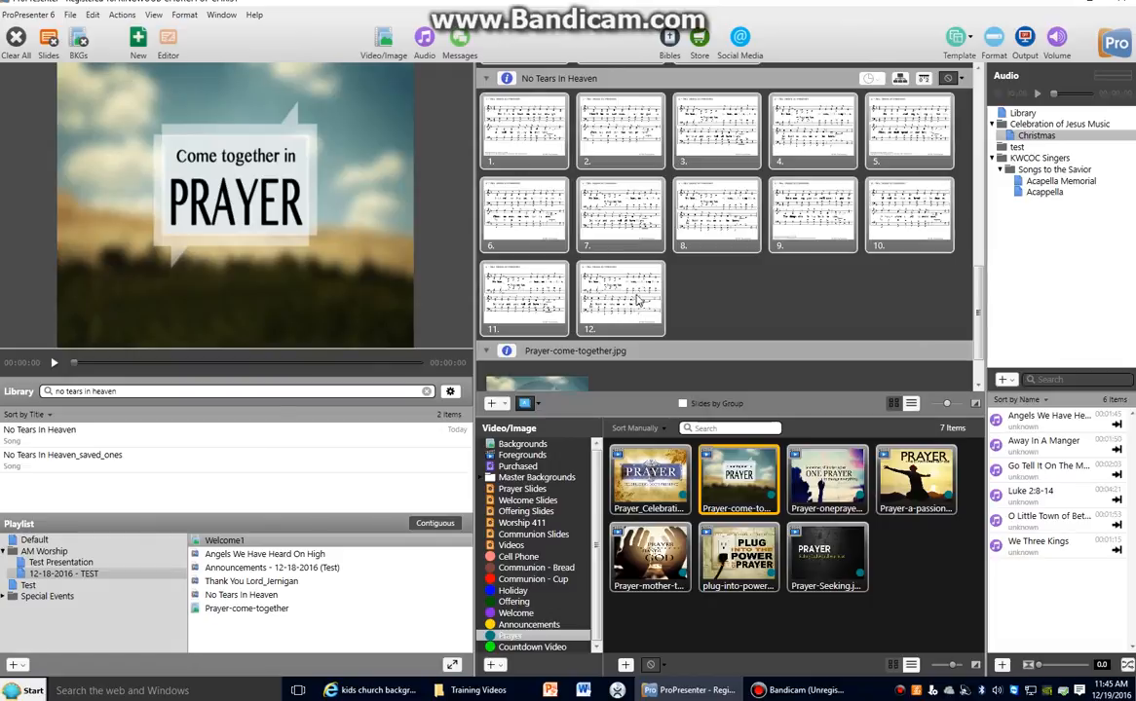
left_click(517, 134)
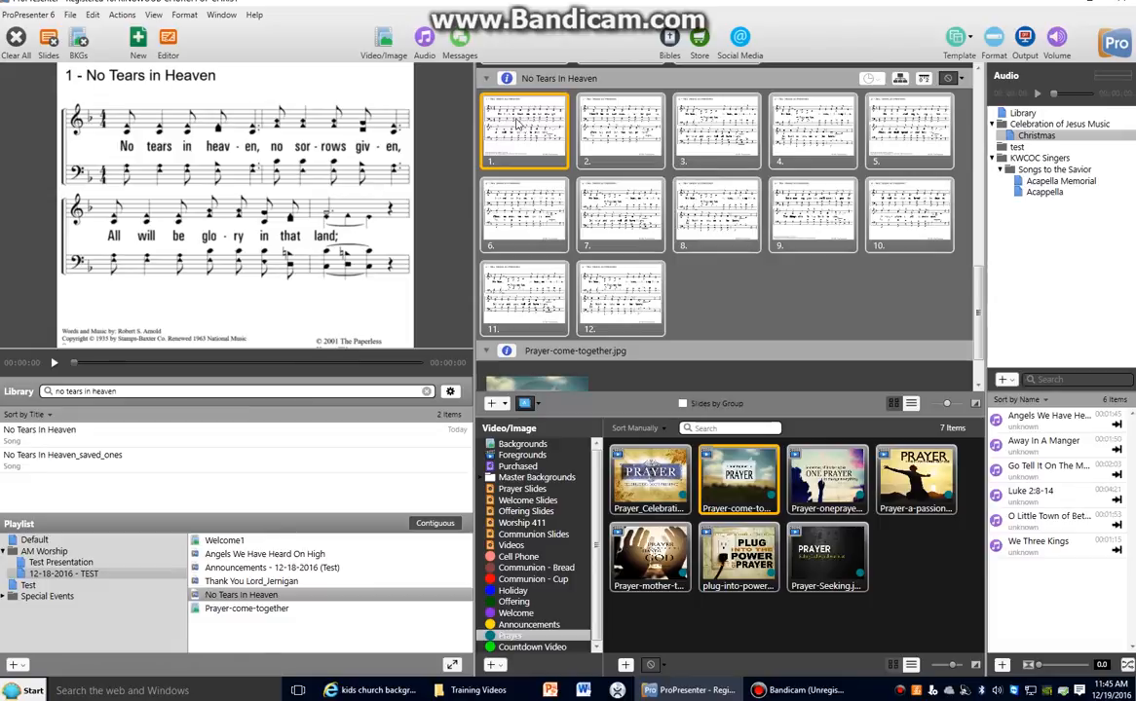
right_click(531, 132)
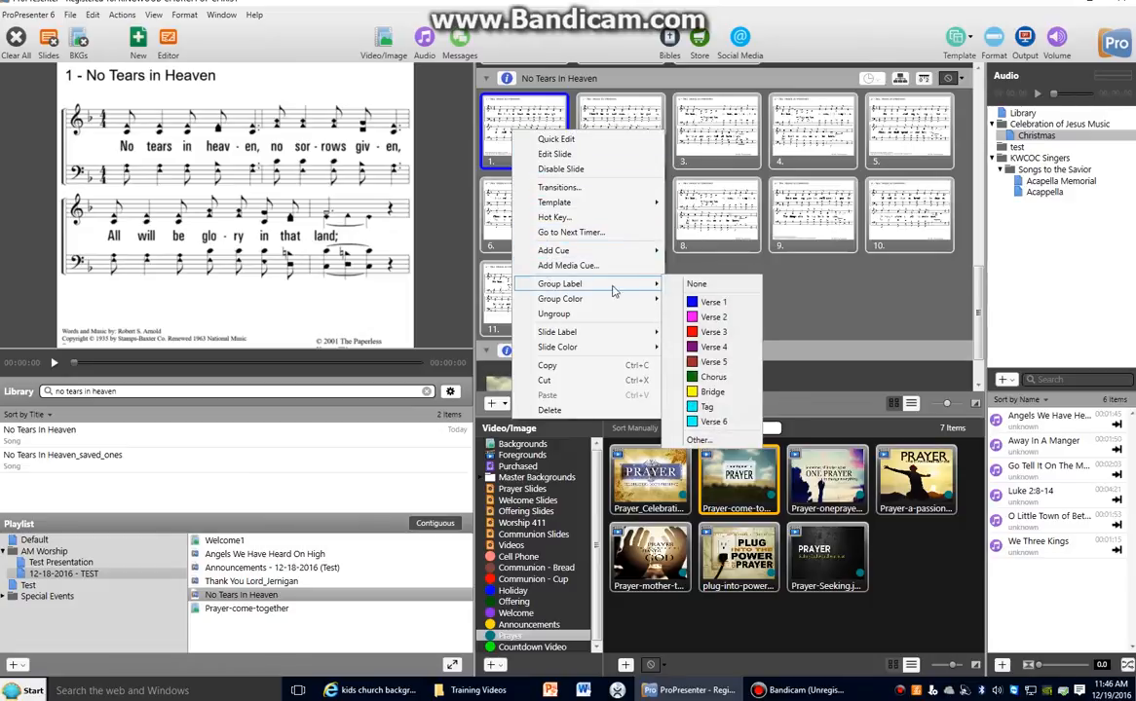
left_click(700, 305)
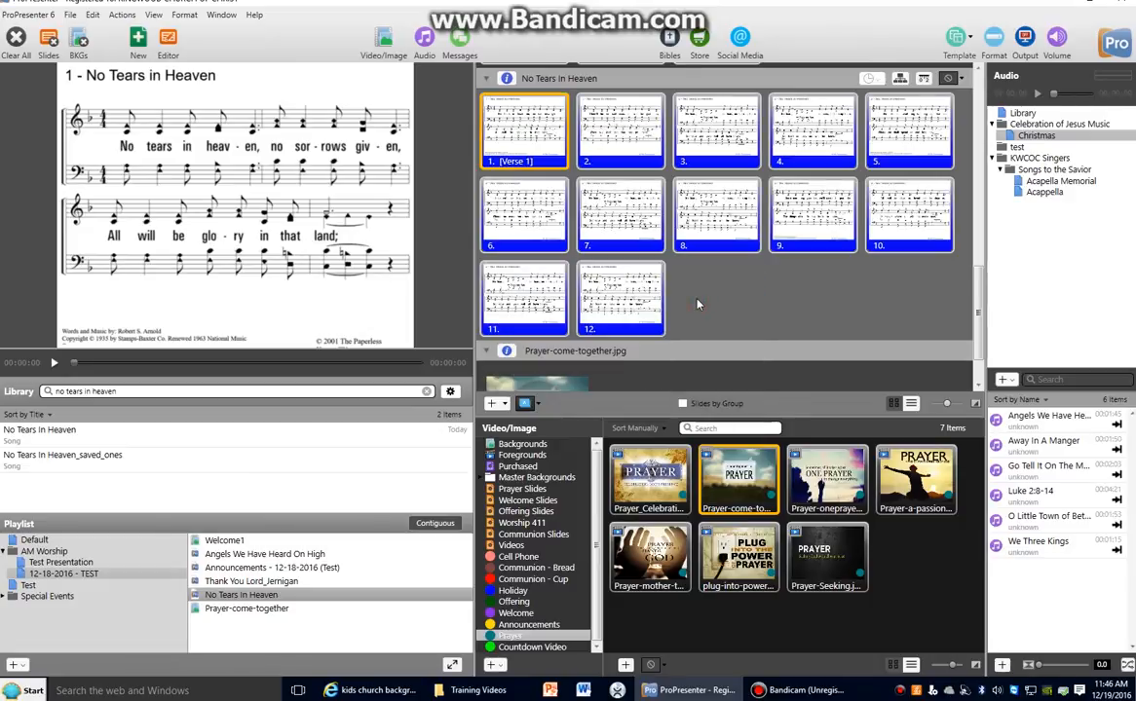
Step: Check slides 2 and 3 of No Tears In Heaven and start a new Chorus group at slide 3
left_click(640, 137)
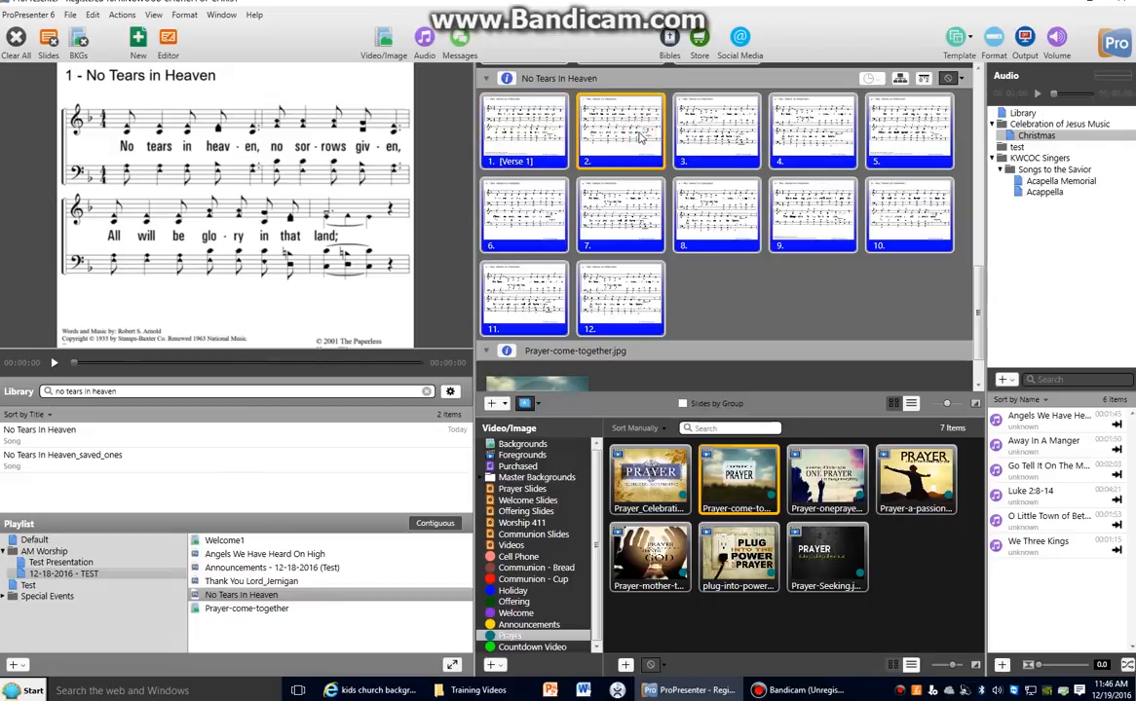
left_click(724, 136)
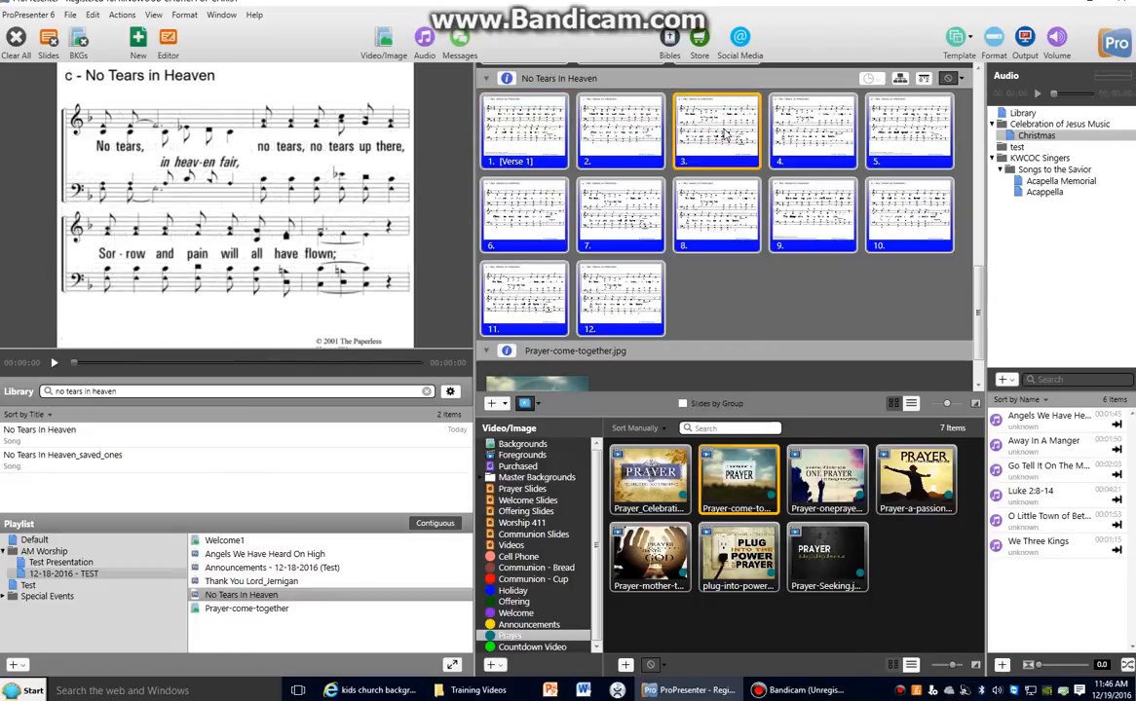
right_click(724, 136)
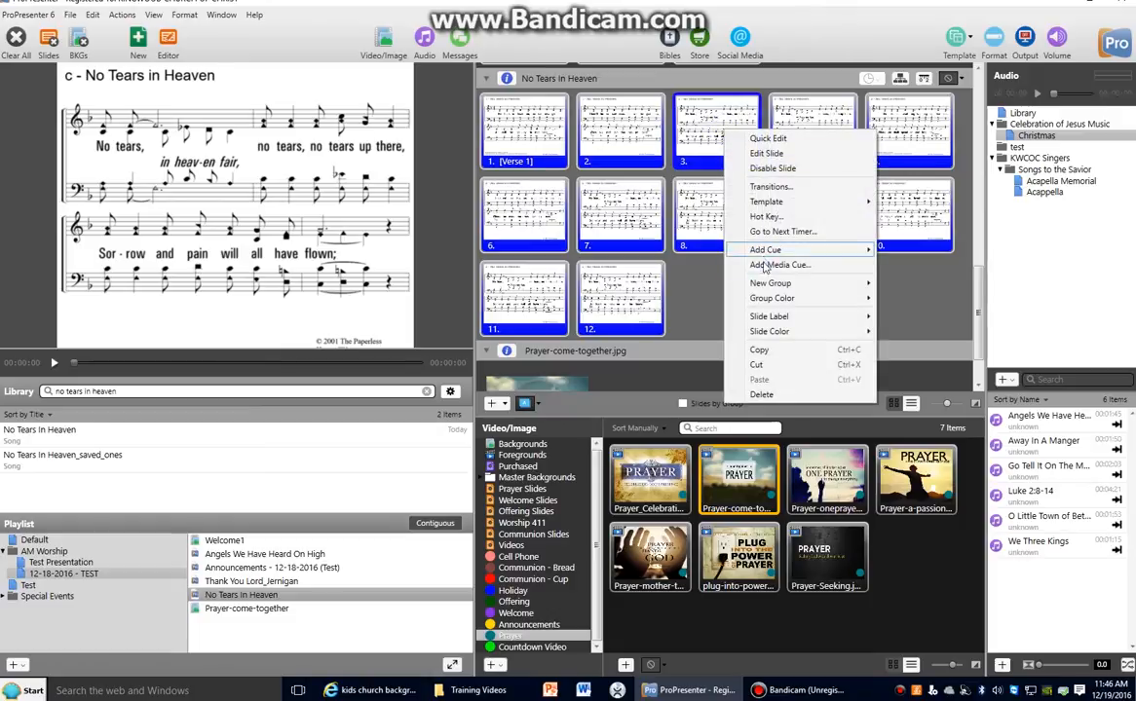
mouse_move(792, 283)
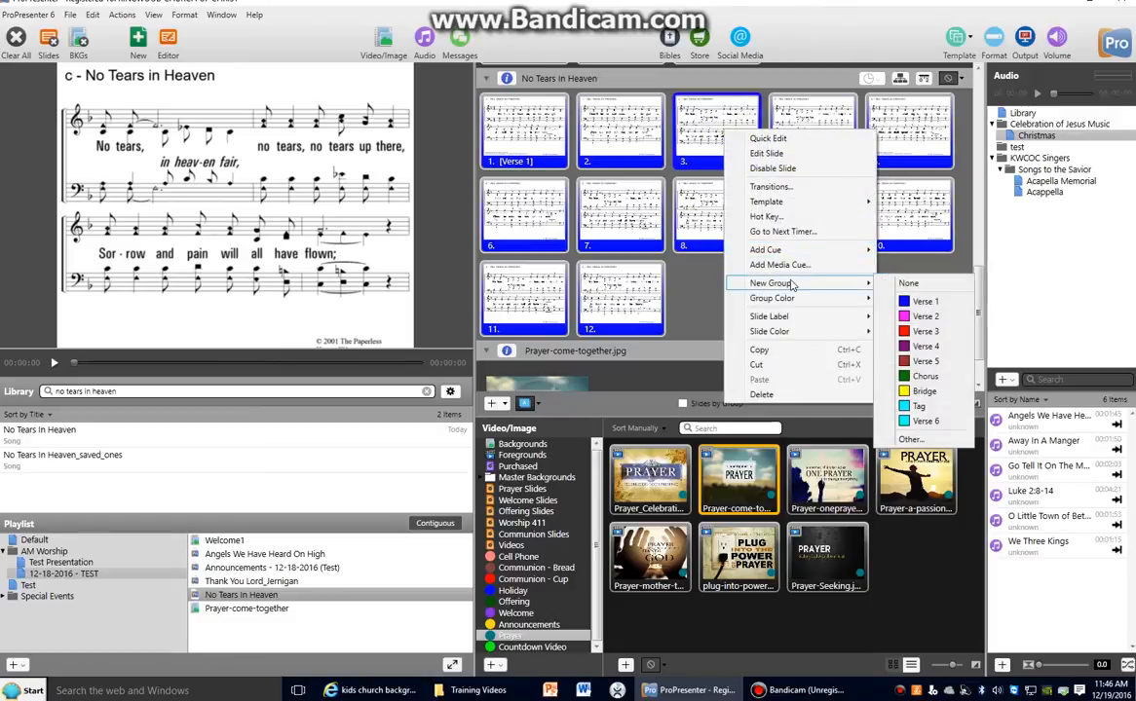
left_click(927, 377)
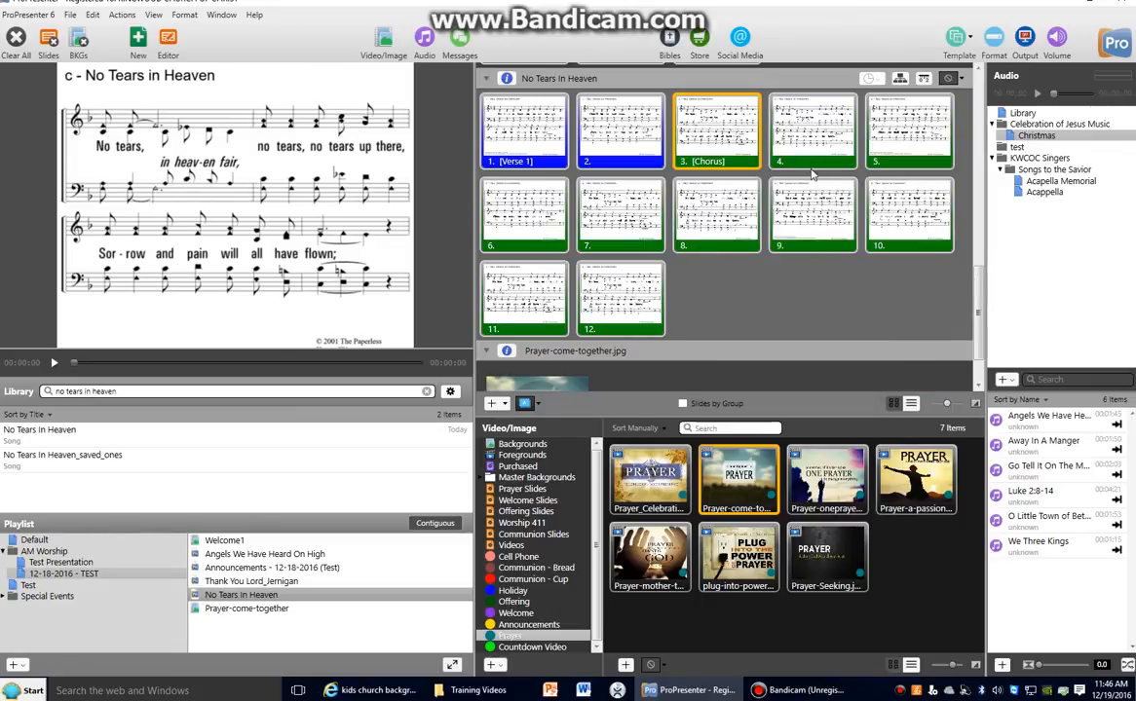
Step: Check slides 4 and 5 of No Tears In Heaven and start a new Verse 2 group at slide 5
left_click(802, 121)
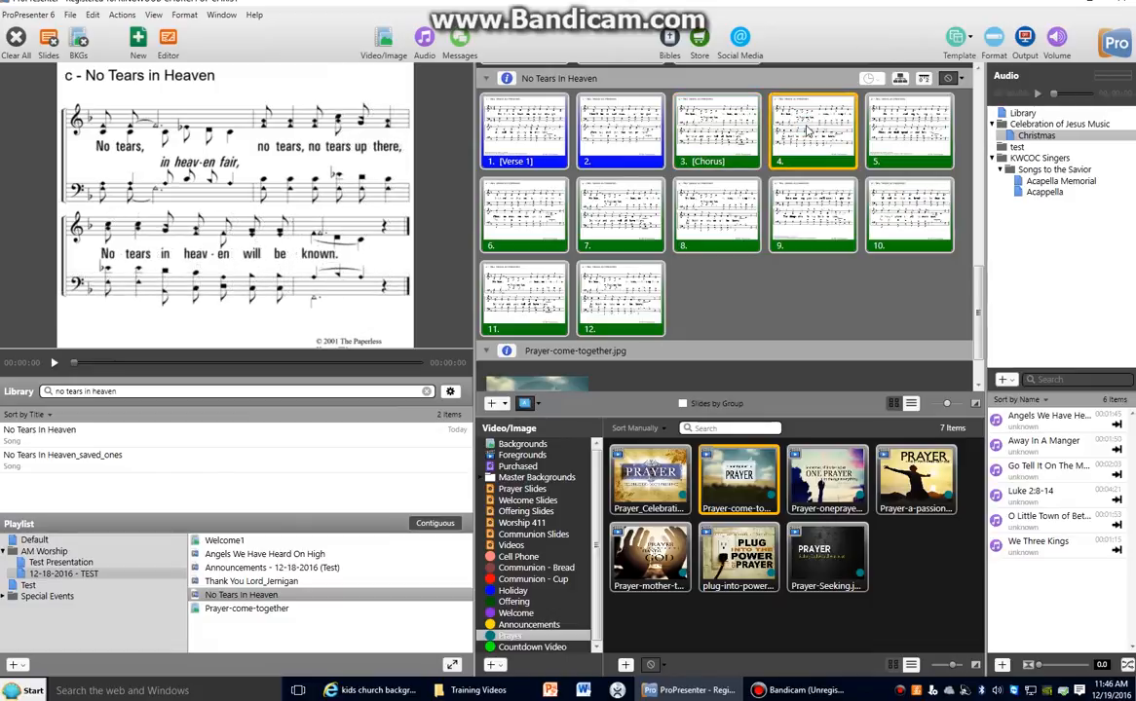
left_click(890, 127)
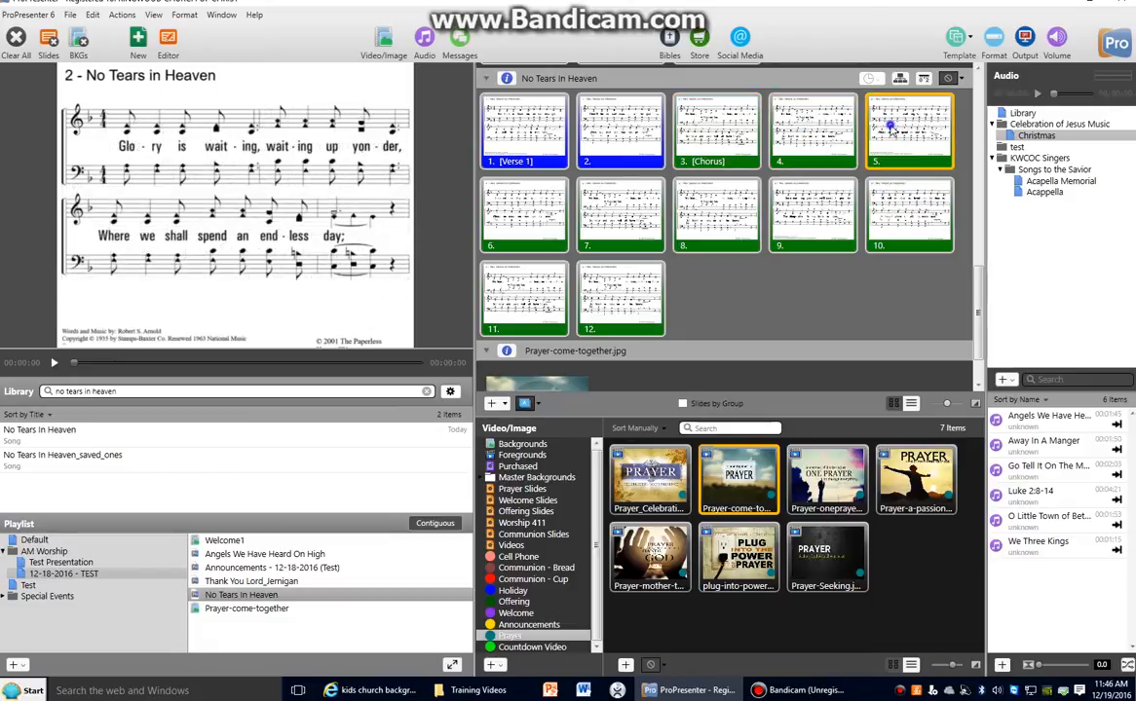
right_click(890, 126)
mouse_move(950, 282)
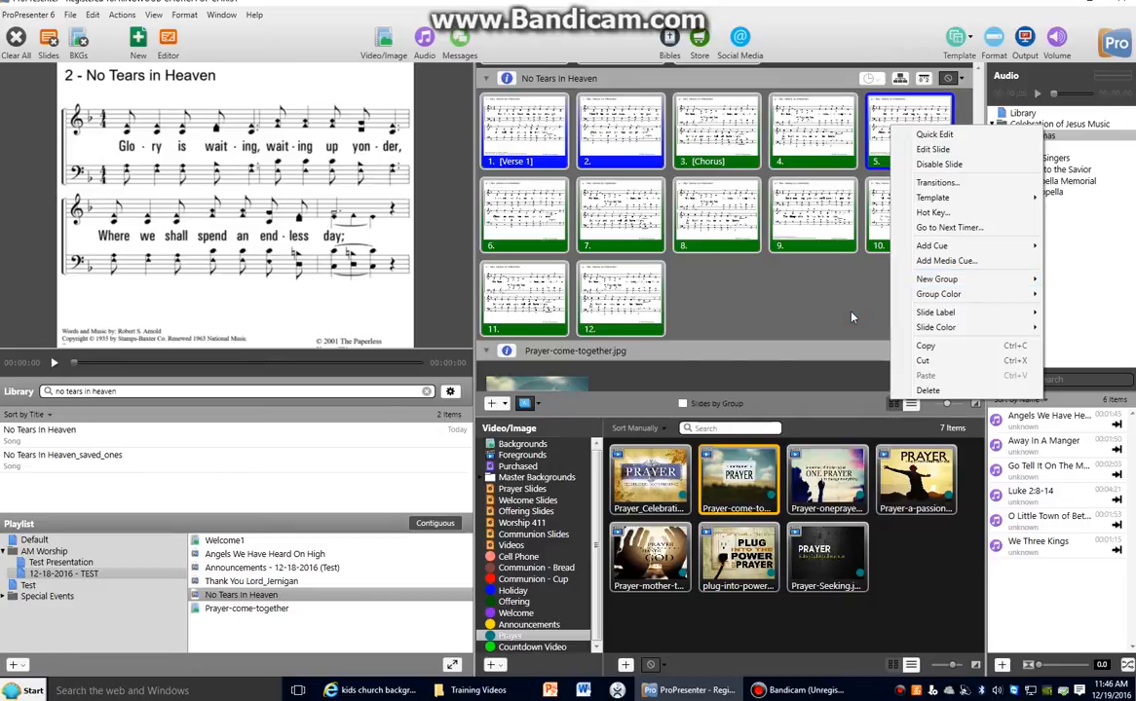
Step: Check slides 6 and 7 of No Tears In Heaven and start a new Chorus group at slide 7
left_click(539, 208)
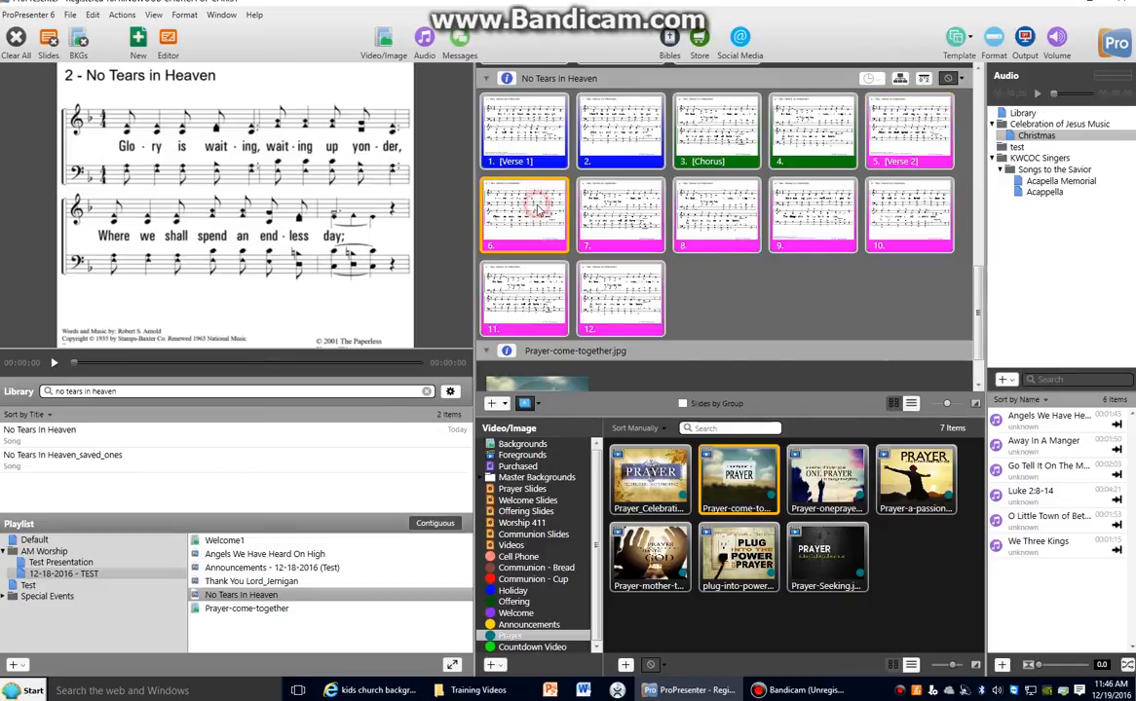
left_click(611, 206)
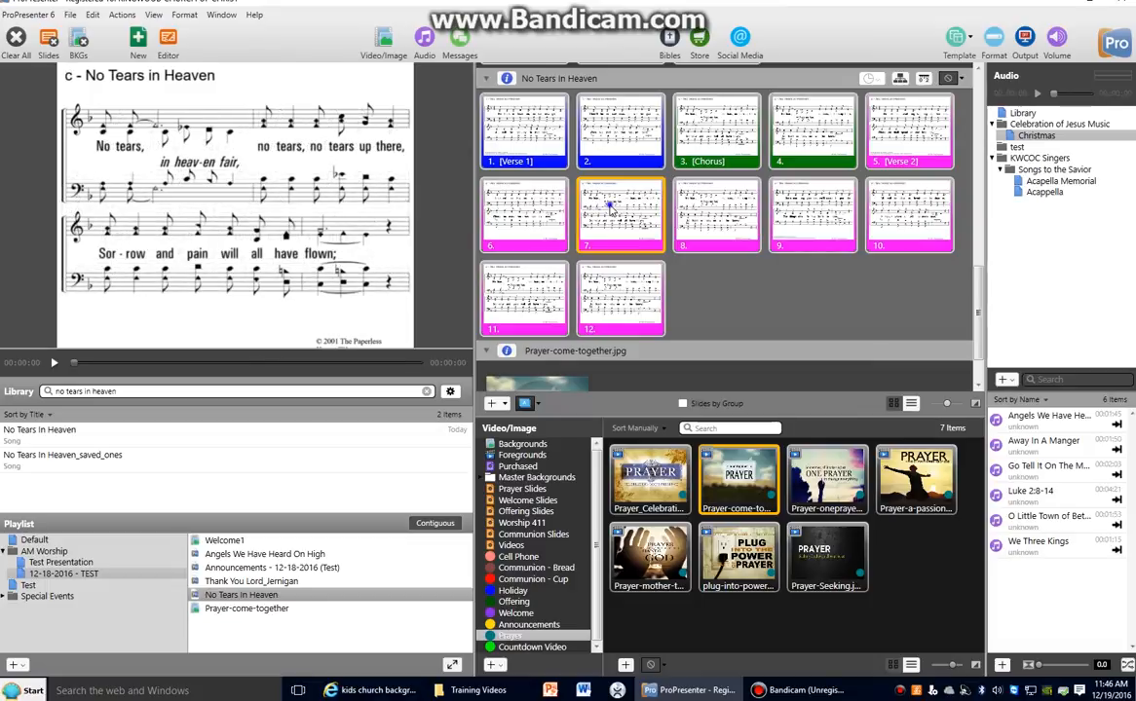
right_click(631, 208)
mouse_move(668, 362)
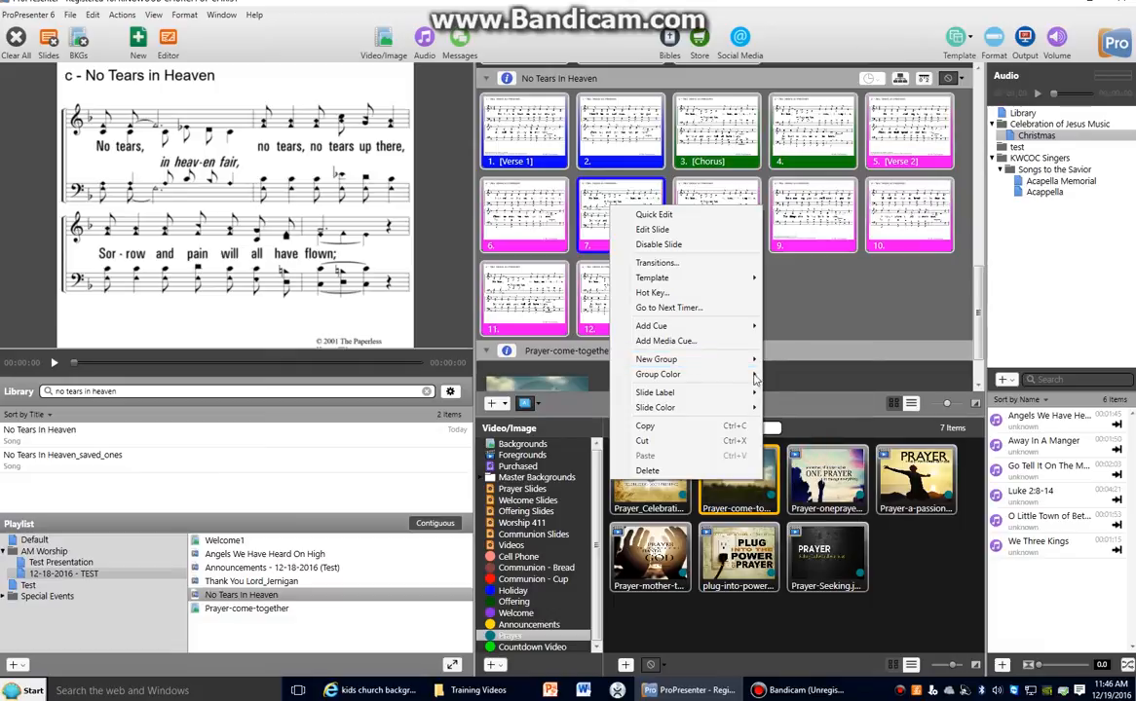
left_click(770, 398)
Step: Check slides 8 and 9 of No Tears In Heaven and start a new Verse 3 group at slide 9
left_click(723, 204)
left_click(795, 213)
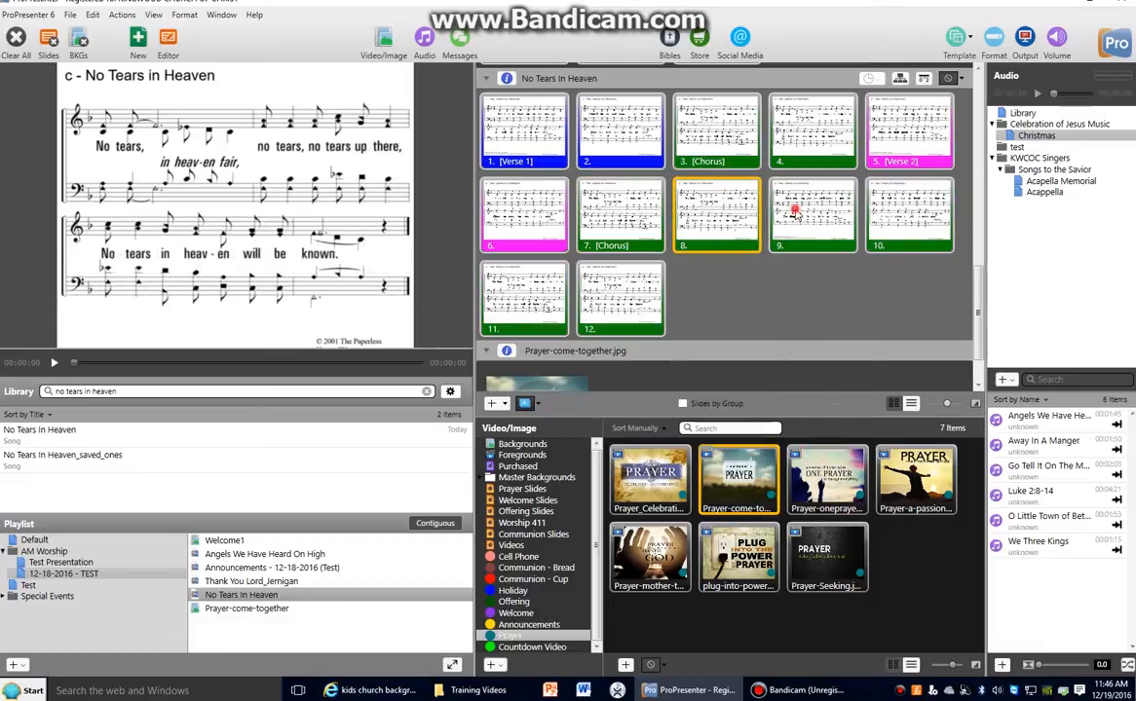
right_click(797, 214)
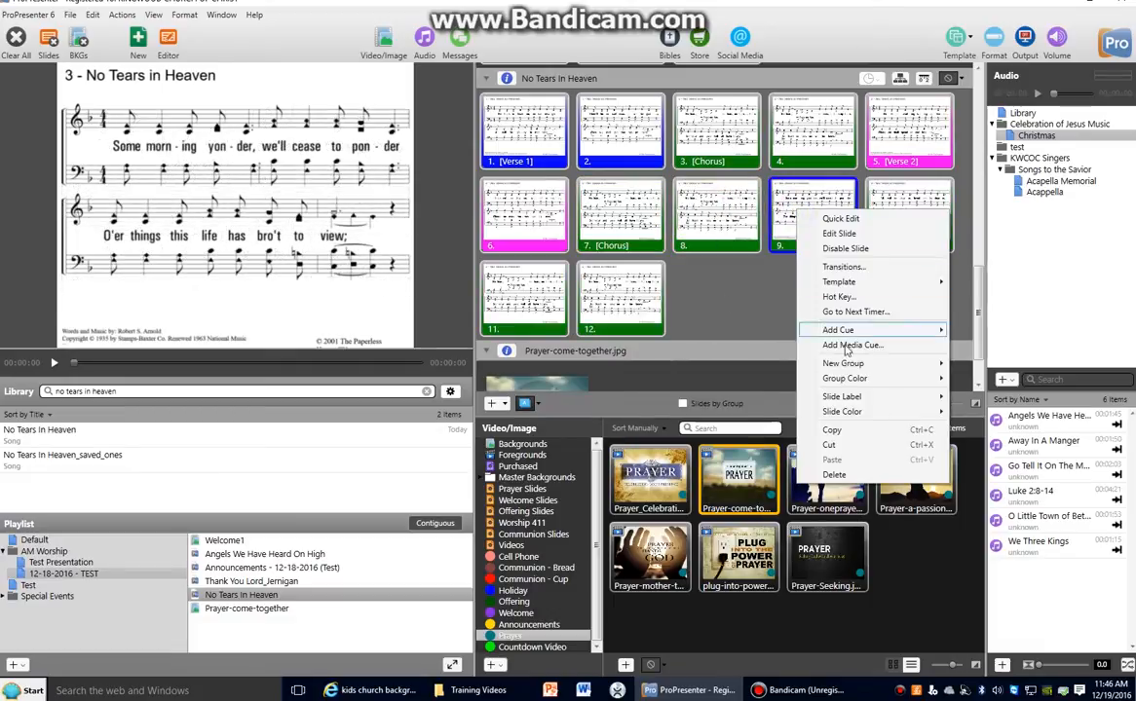
mouse_move(844, 366)
left_click(995, 418)
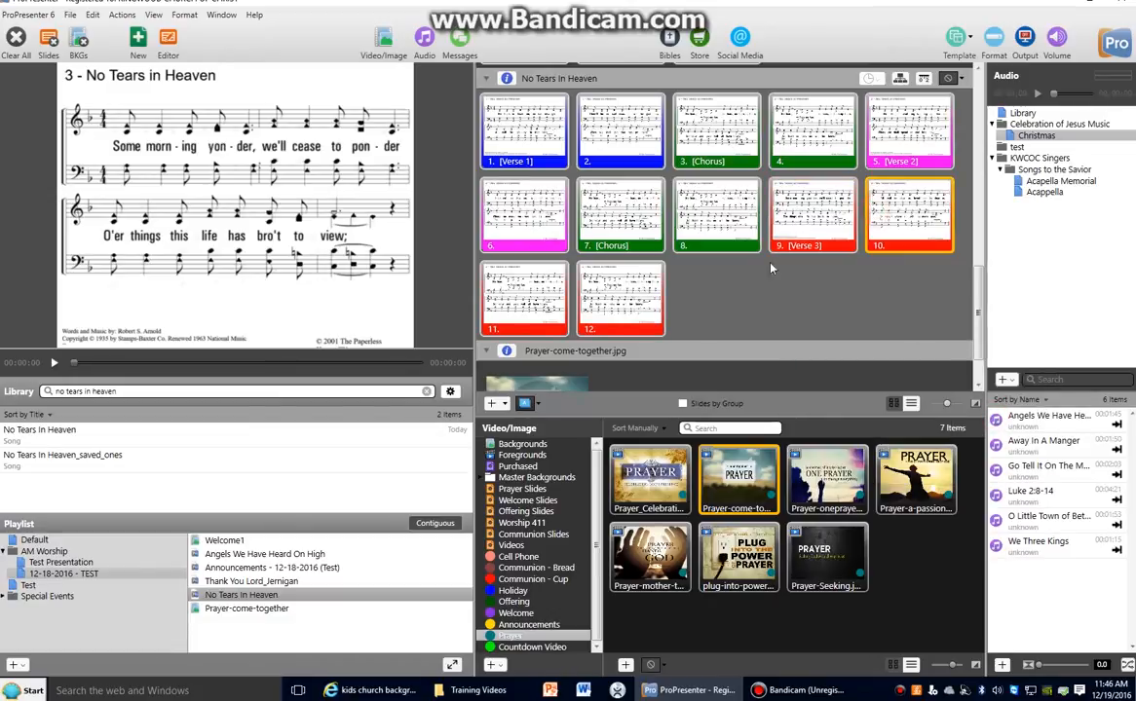
Step: Display slide 11 of No Tears In Heaven and start a new Chorus group there
left_click(523, 299)
right_click(523, 299)
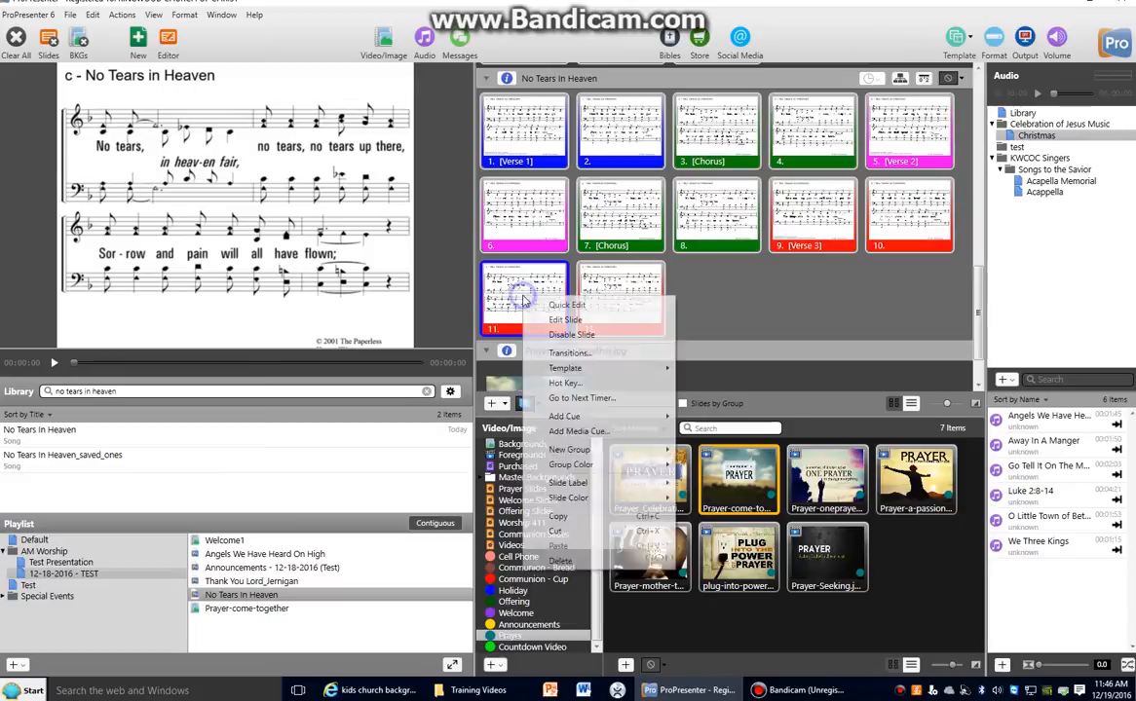
mouse_move(653, 450)
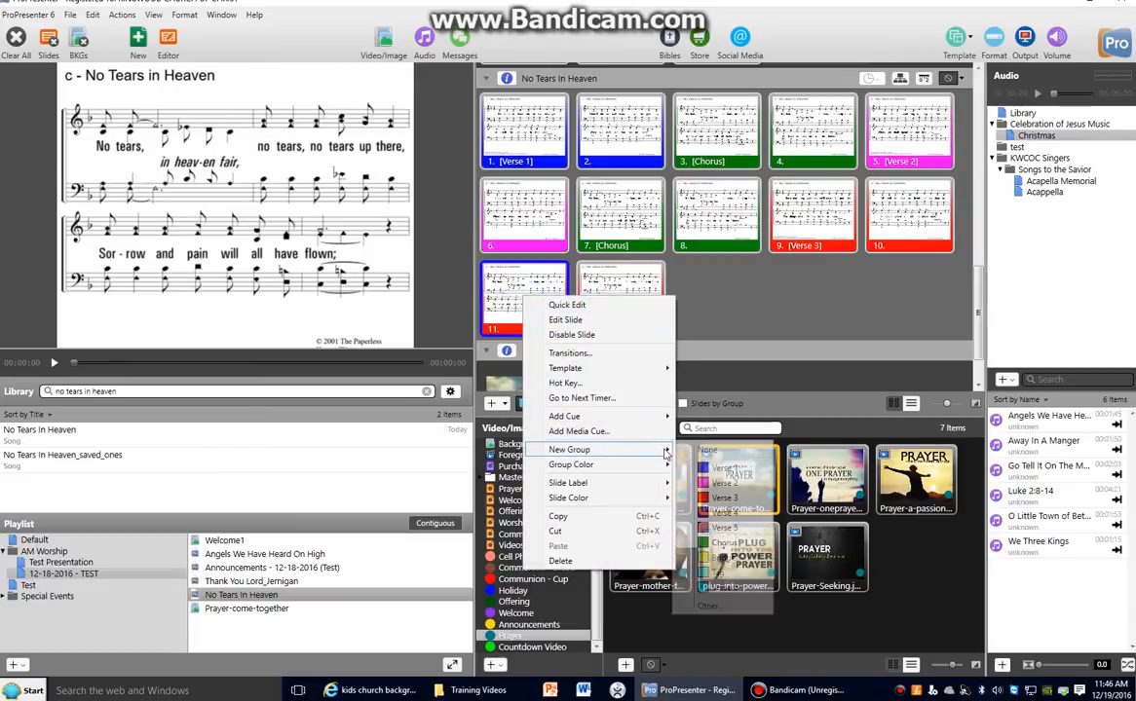
left_click(724, 542)
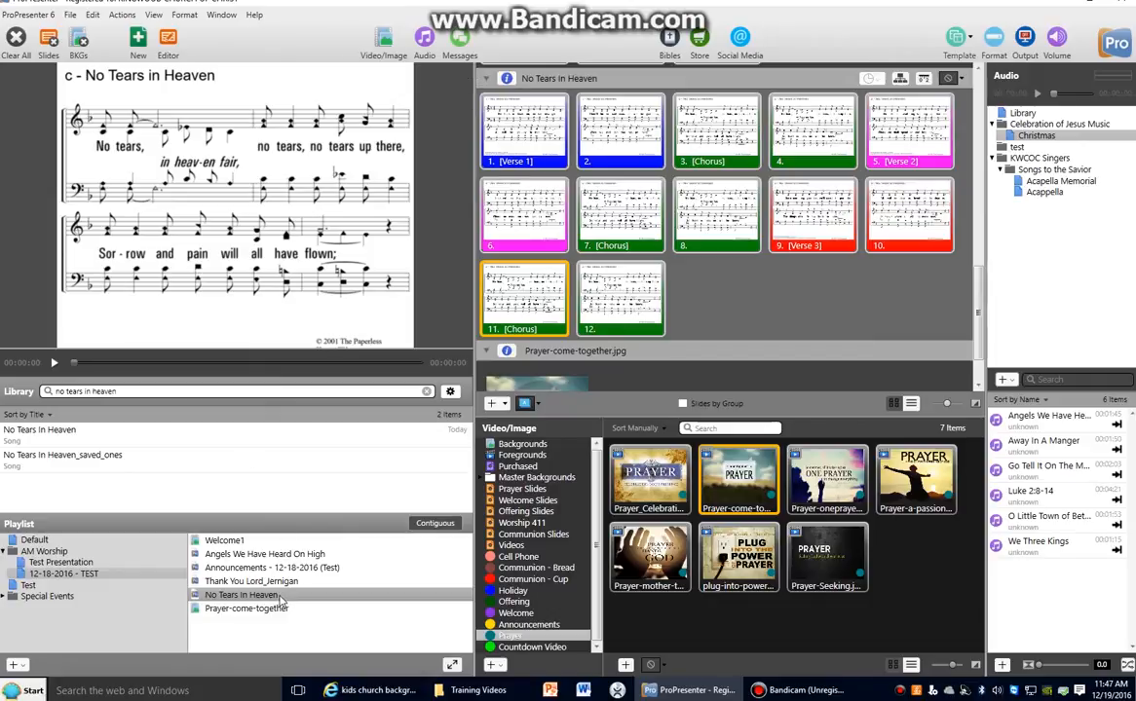
scroll(882, 282, "down", 2)
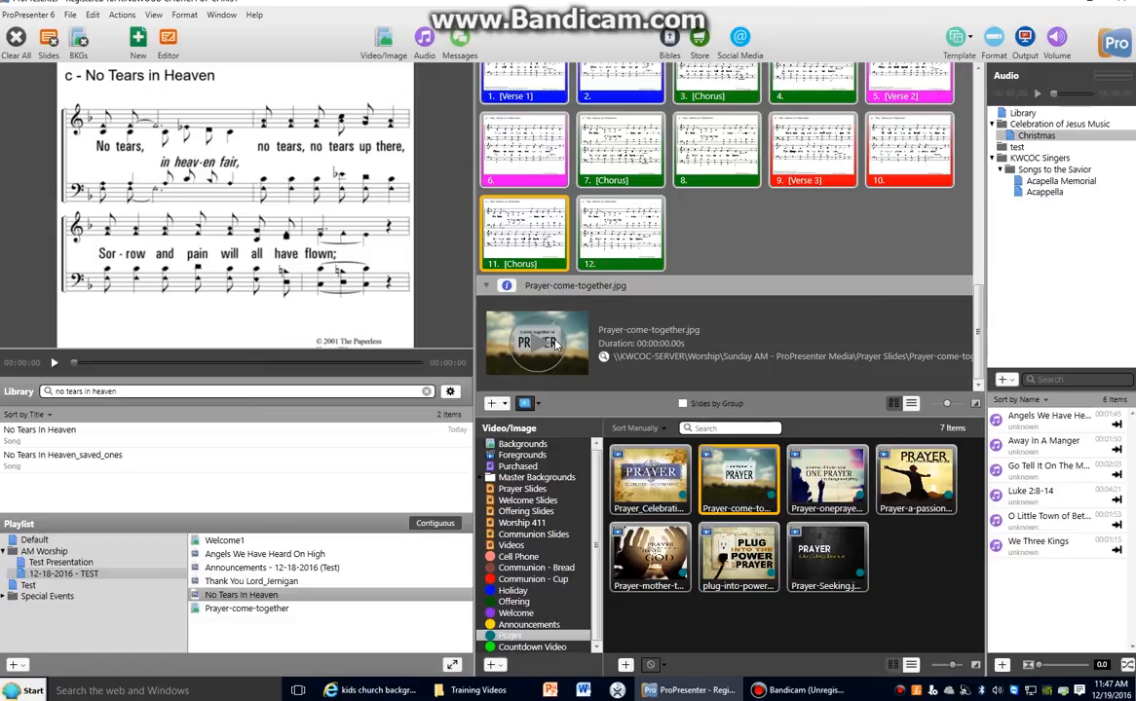
Step: Search the library for "Peace perfect peace" and add Peace Perfect Peace to the playlist after Prayer-come-together
left_click(233, 394)
key("BackSpace")
key("BackSpace")
key("BackSpace")
key("BackSpace")
key("BackSpace")
key("BackSpace")
key("BackSpace")
key("BackSpace")
key("BackSpace")
key("BackSpace")
key("BackSpace")
key("BackSpace")
key("BackSpace")
key("BackSpace")
key("BackSpace")
key("BackSpace")
key("BackSpace")
key("BackSpace")
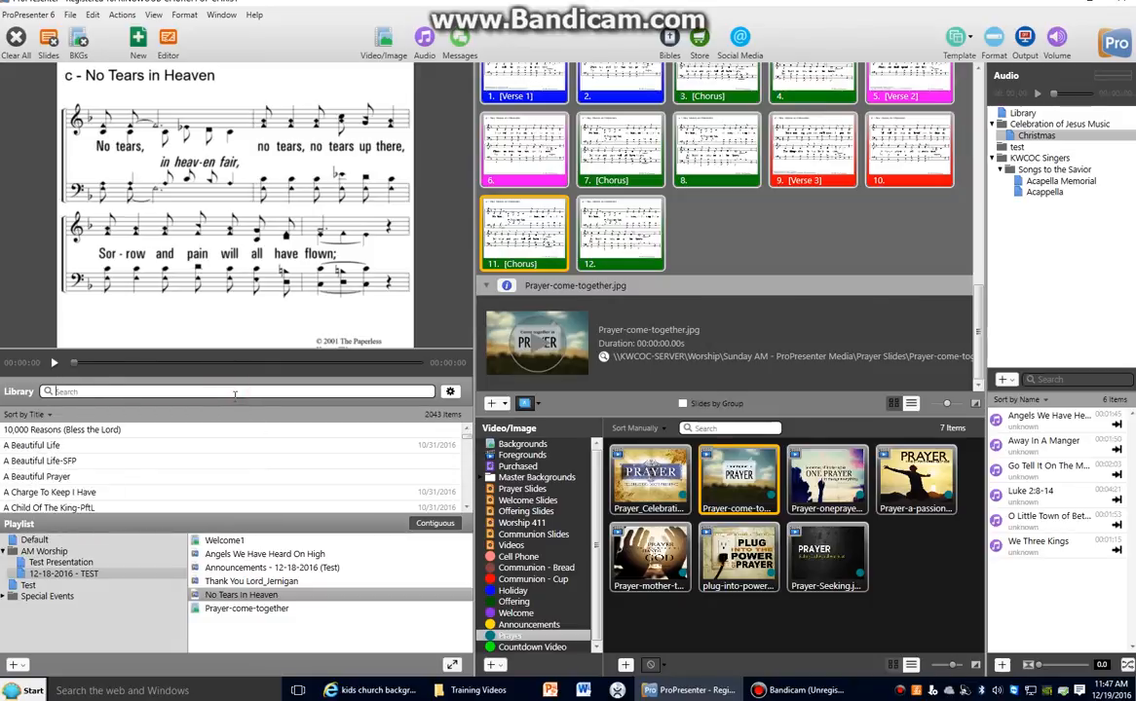
type("Peace perfect peace")
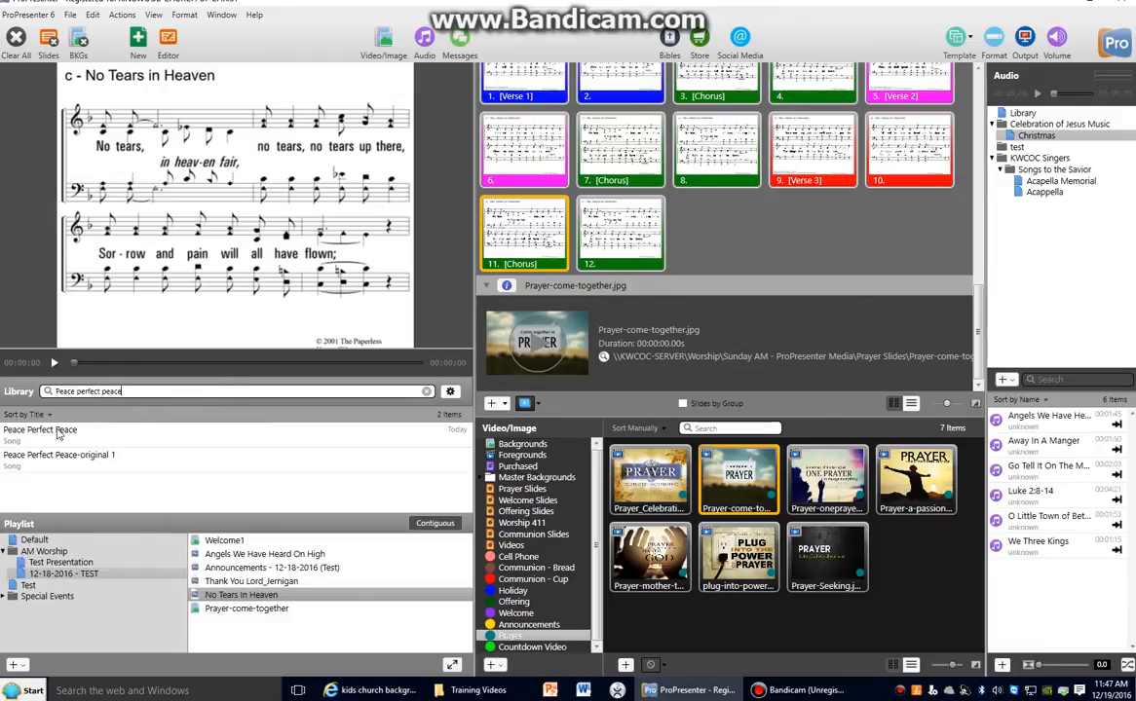
left_click(58, 435)
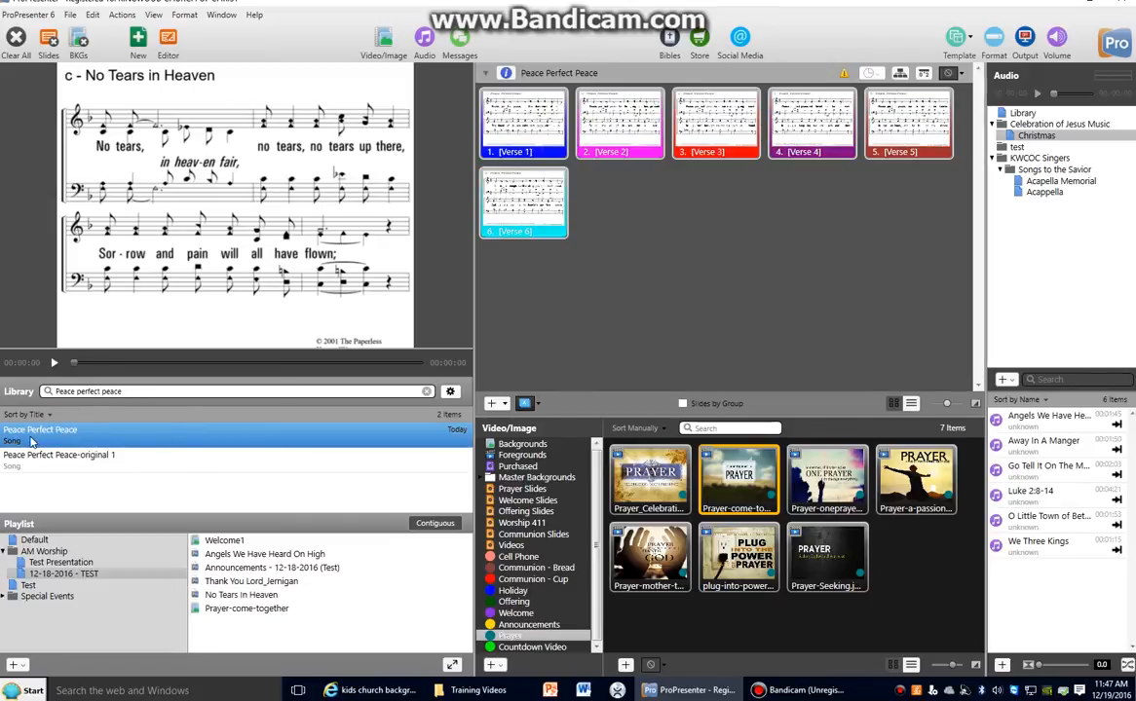
left_click_drag(32, 441, 237, 638)
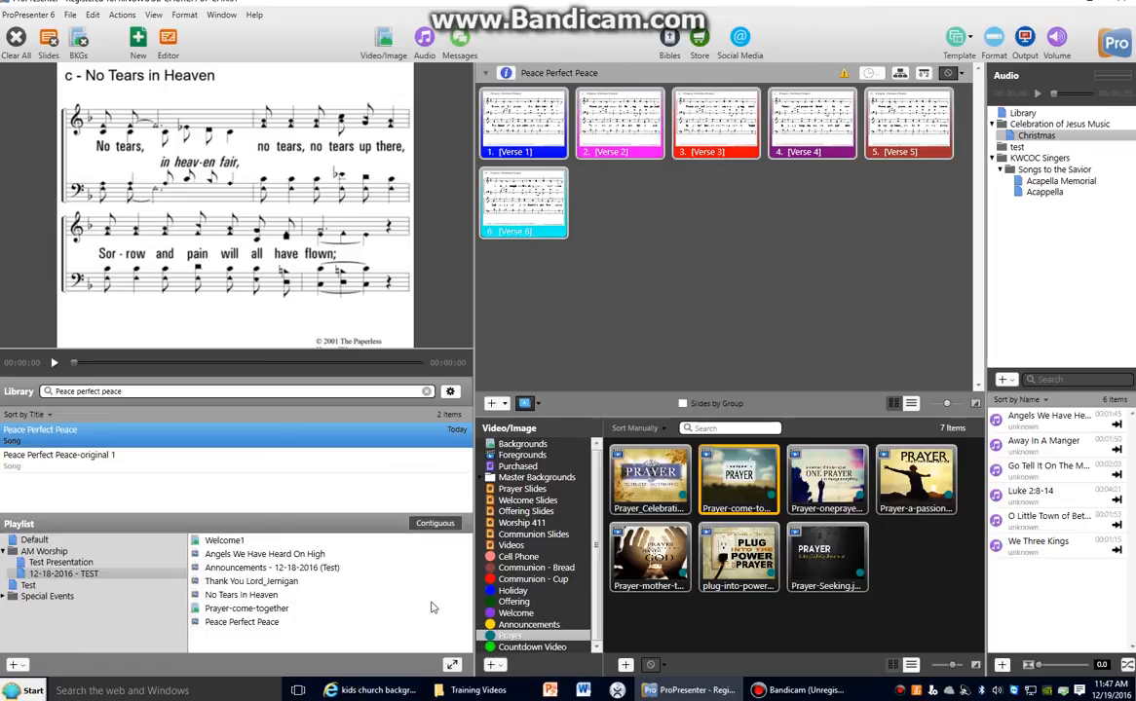
Step: Preview the Communion_Bread_Cup_Yellow_BG image from the Communion - Bread media and add it to the end of the playlist
left_click(518, 573)
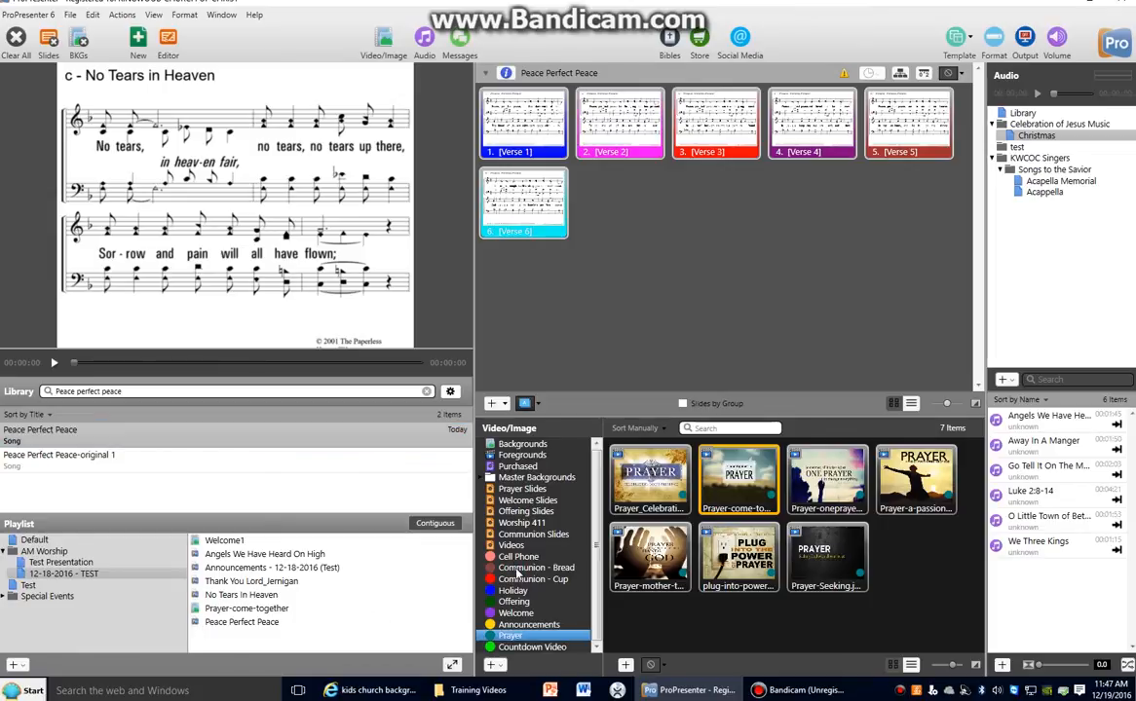
left_click(517, 569)
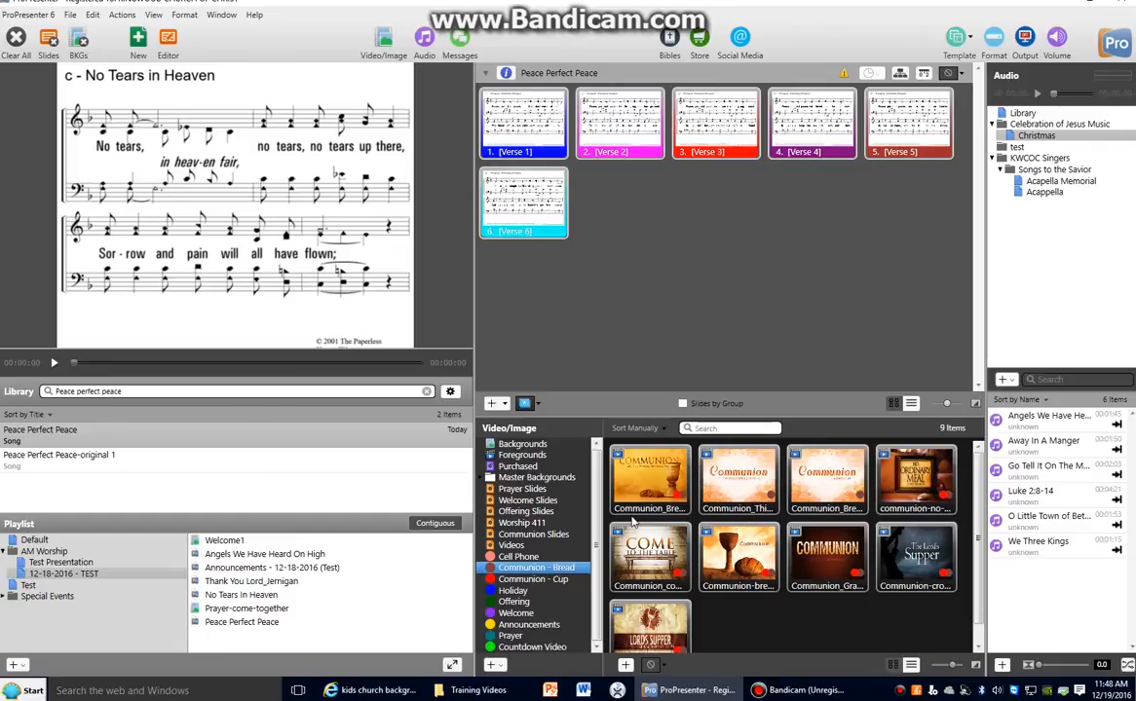
scroll(632, 523, "down", 1)
scroll(632, 523, "up", 1)
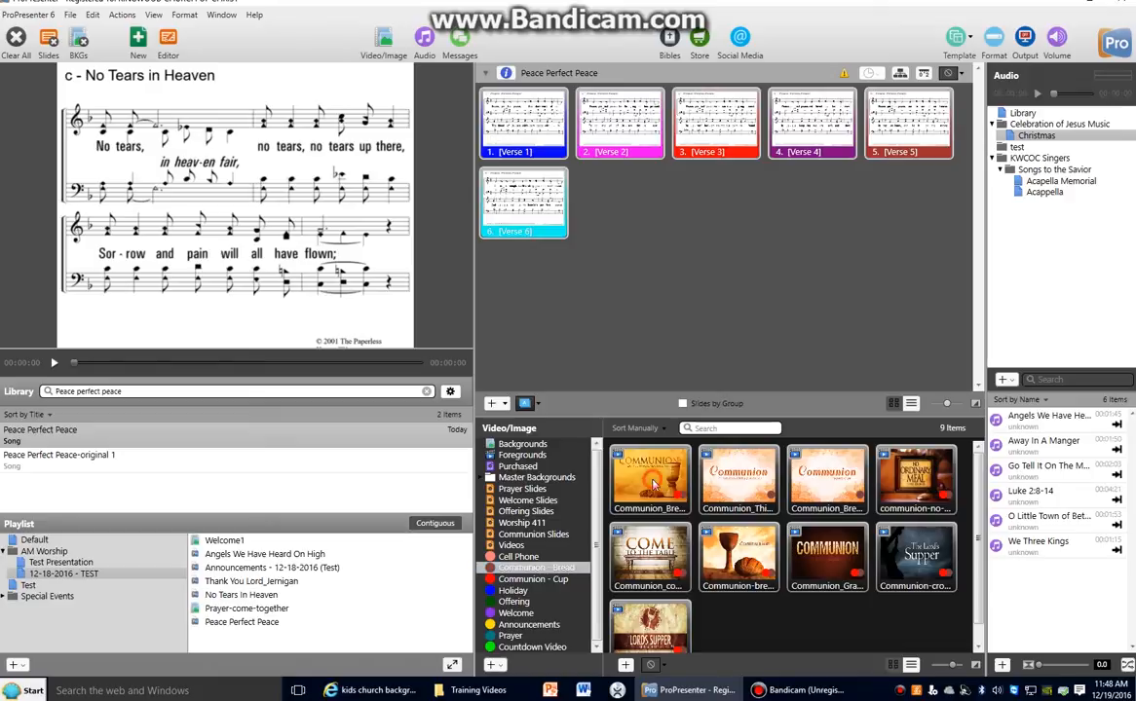
left_click(647, 487)
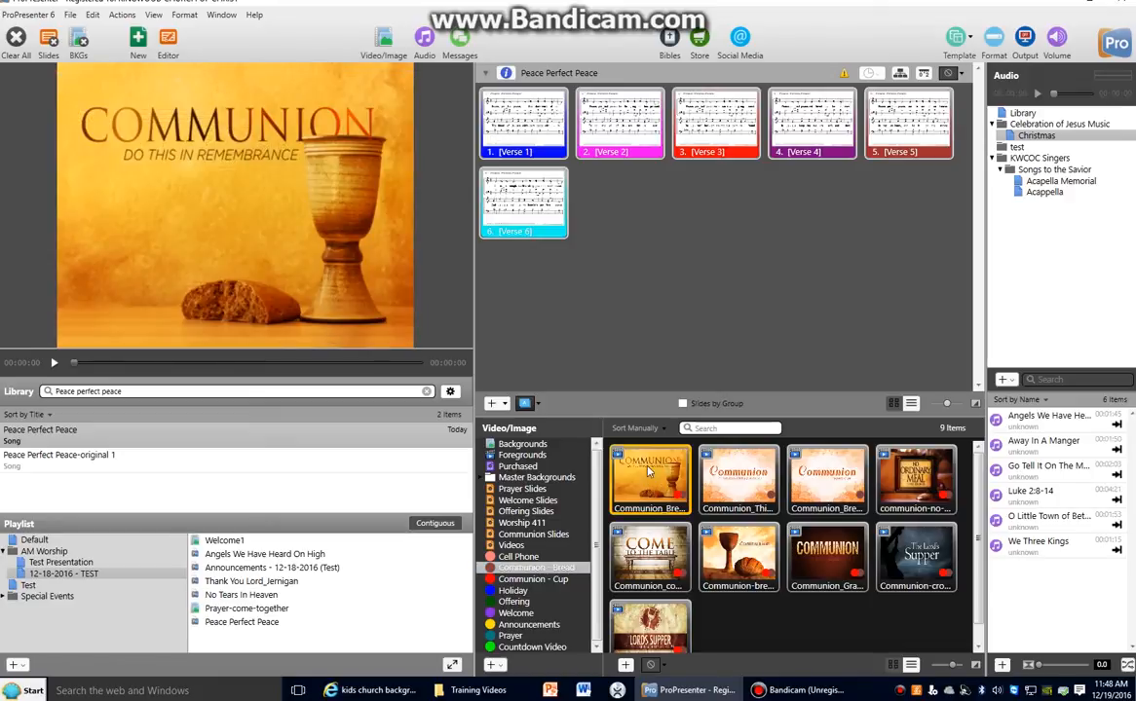
left_click_drag(650, 473, 334, 639)
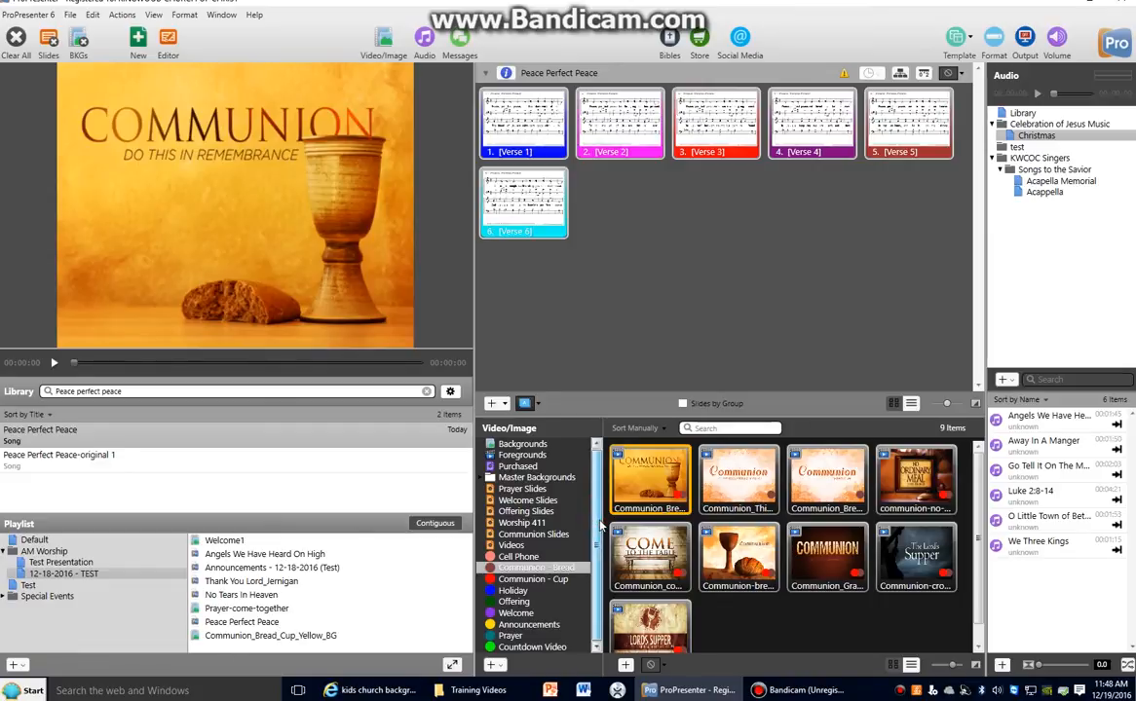
Step: Find the worship_411_AND_kings_court_dismissed image in the Announcements media, preview it, and add it to the playlist
left_click(523, 524)
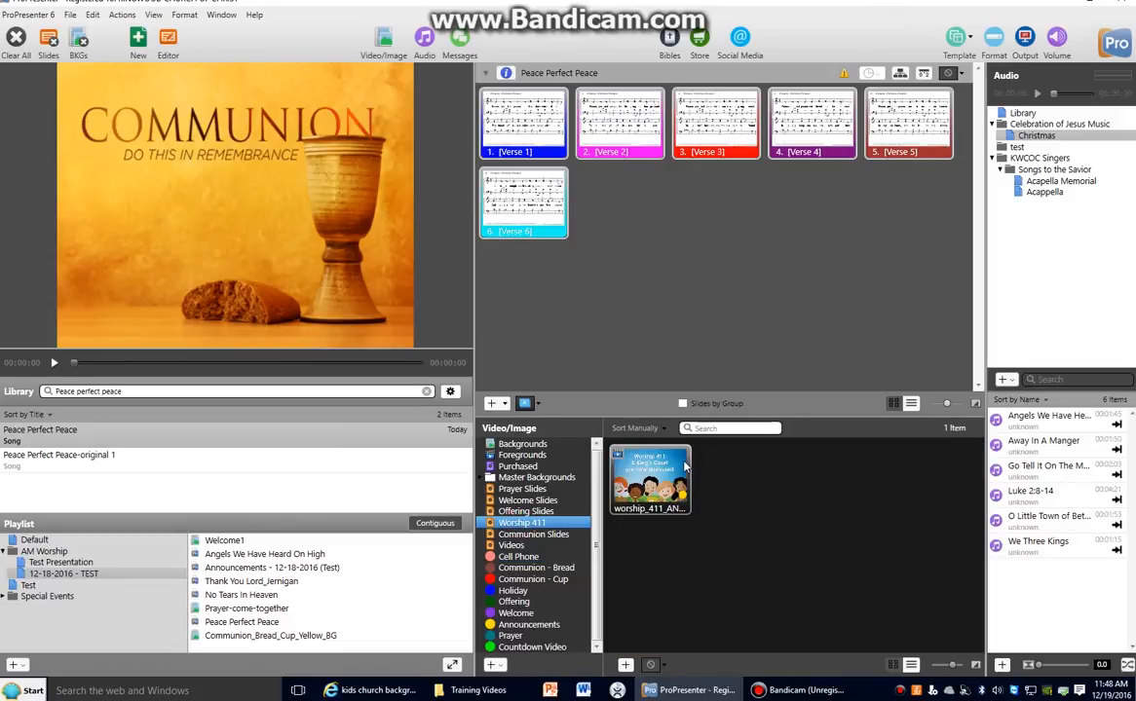
left_click(542, 626)
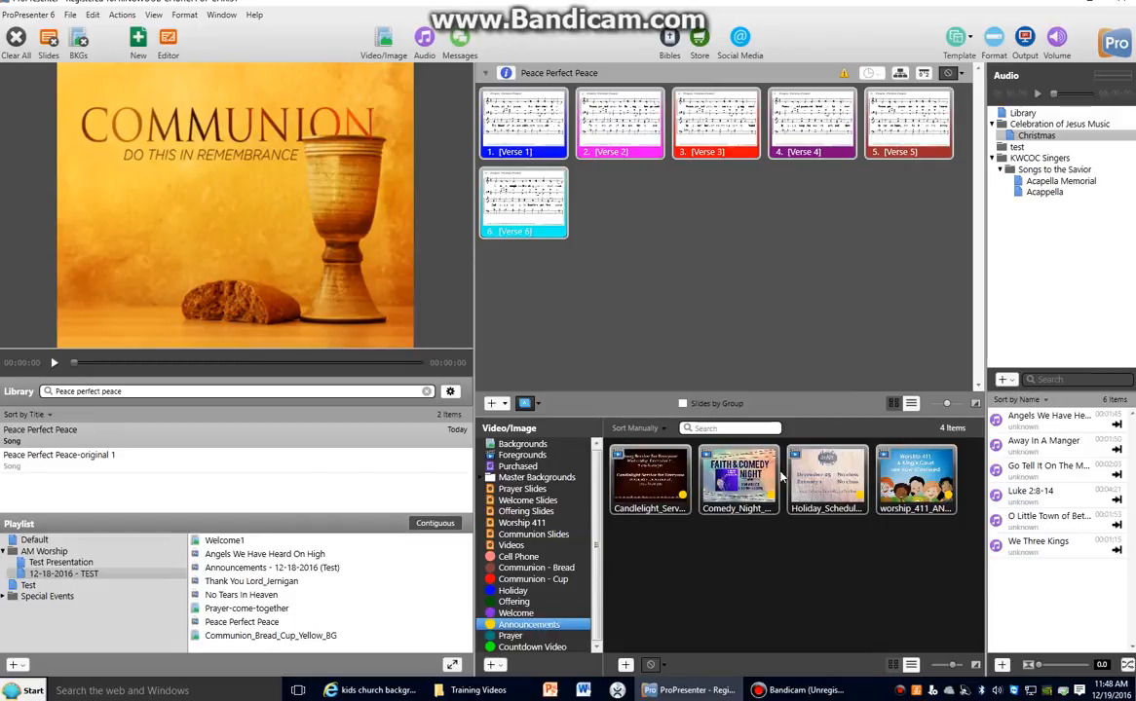
left_click(915, 479)
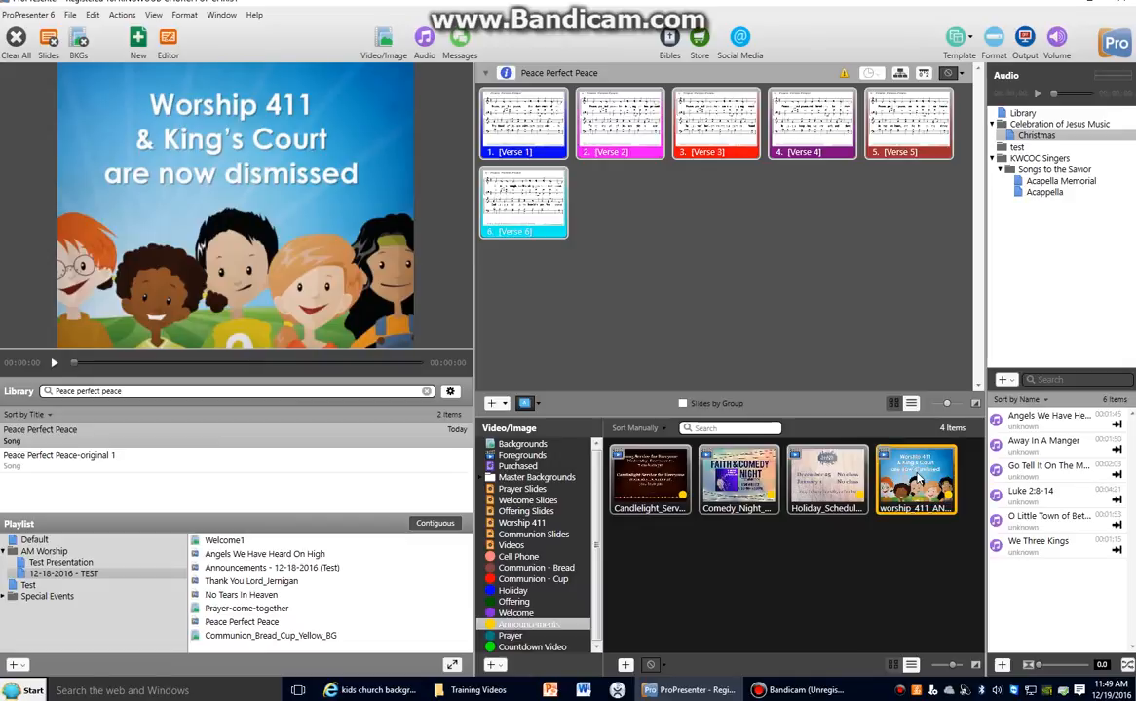
left_click_drag(916, 480, 310, 662)
scroll(425, 608, "down", 1)
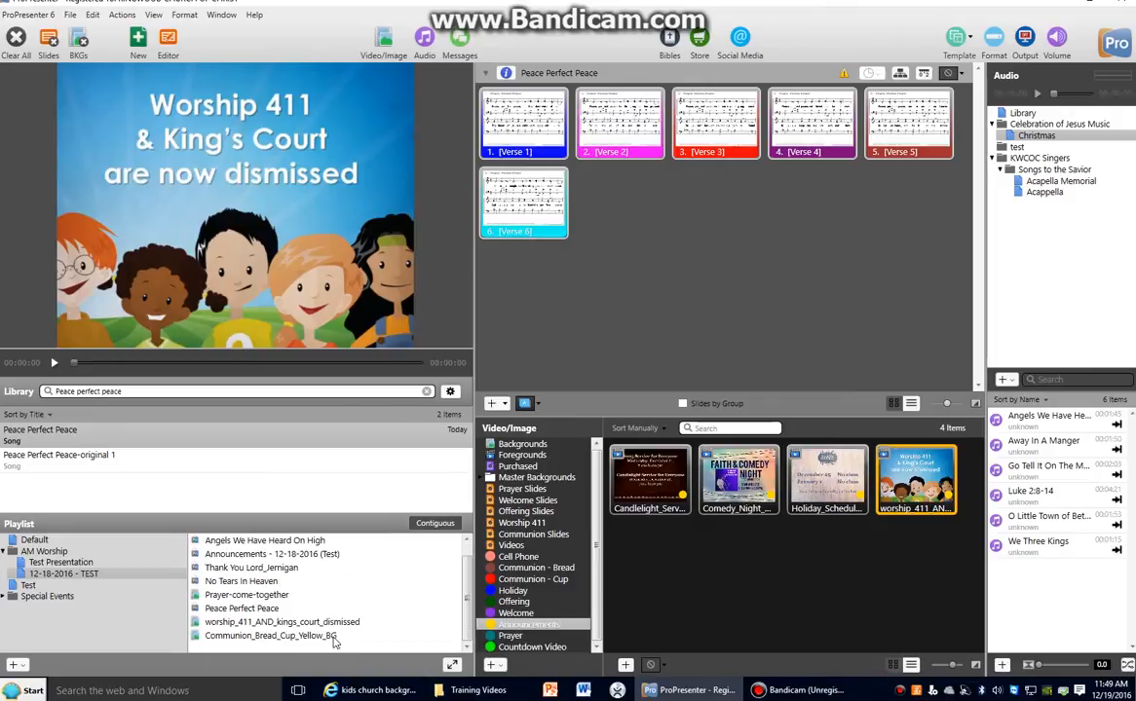
Step: Move worship_411_AND_kings_court_dismissed below Communion_Bread_Cup_Yellow_BG in the playlist
left_click(251, 623)
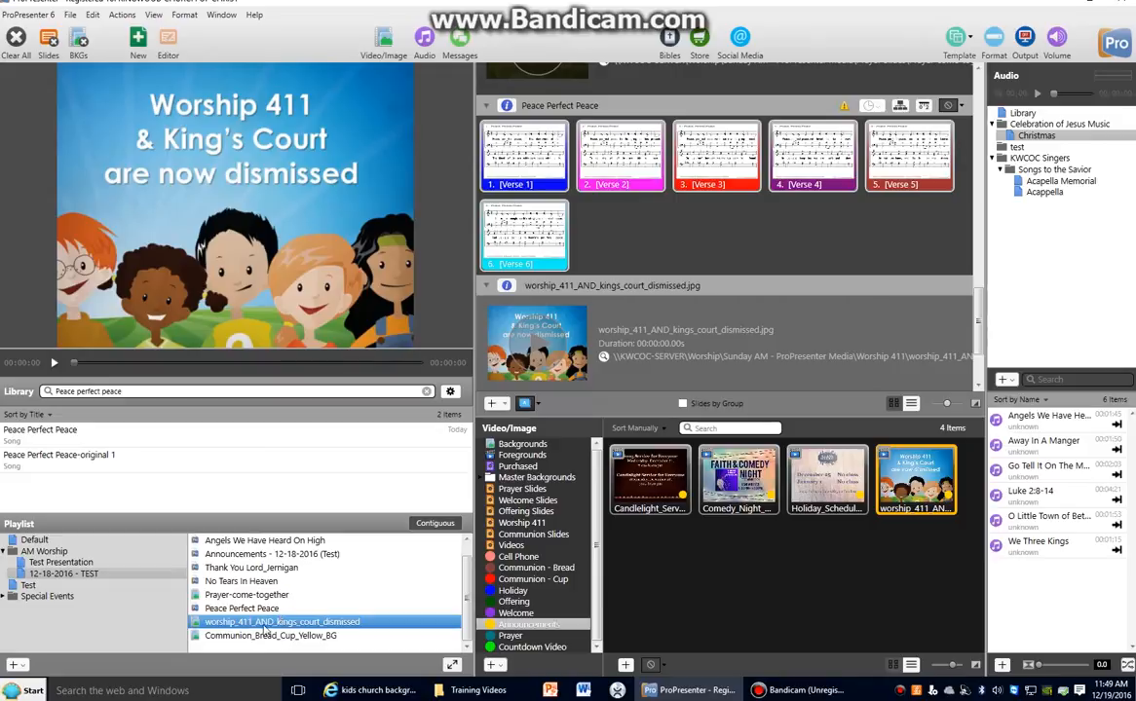
left_click_drag(259, 631, 261, 646)
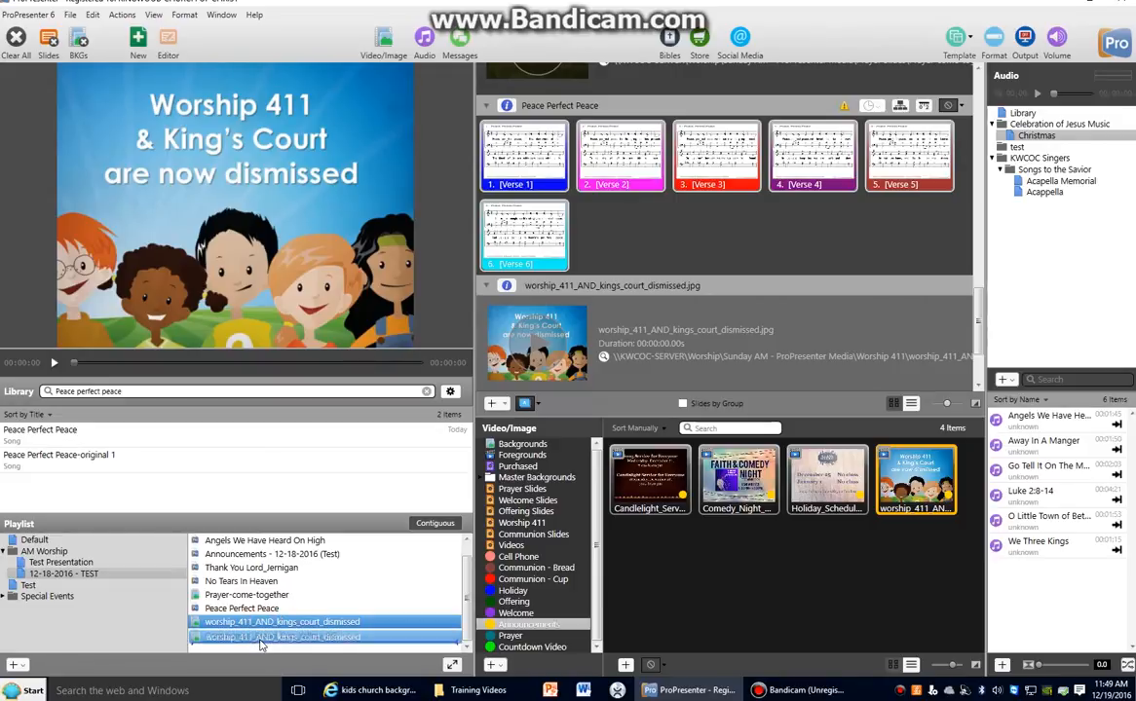
left_click_drag(261, 645, 258, 643)
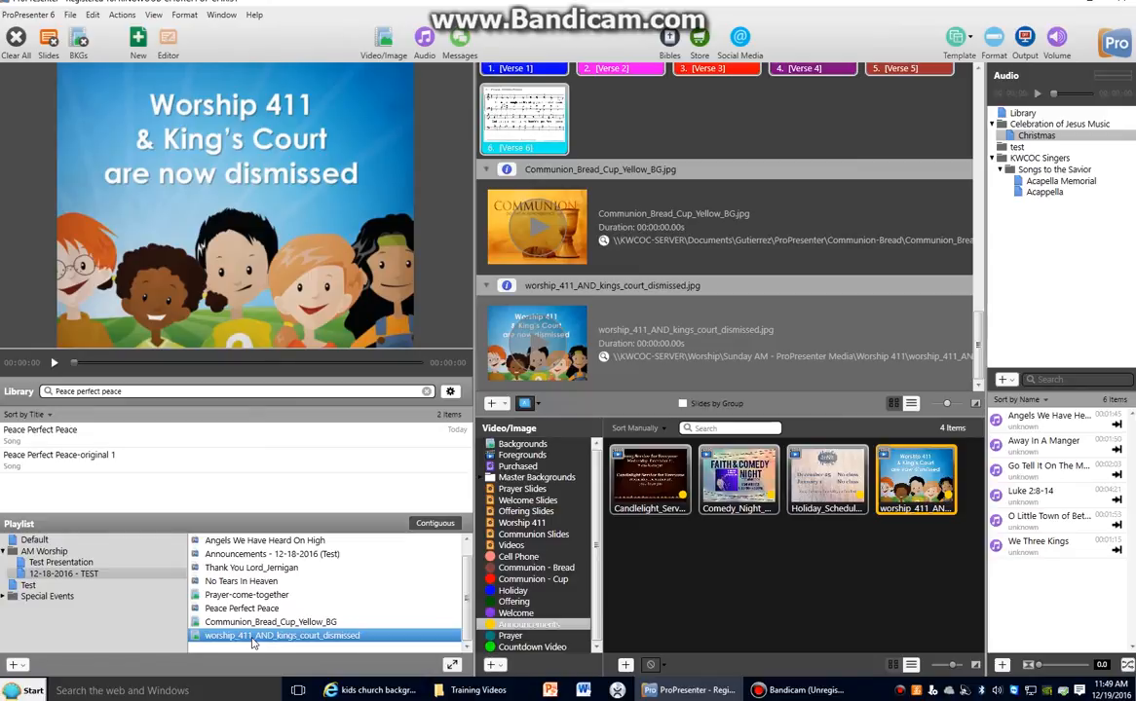
Step: Search the library for "all to jesus" and add All To Jesus I Surrender to the end of the playlist
left_click(425, 390)
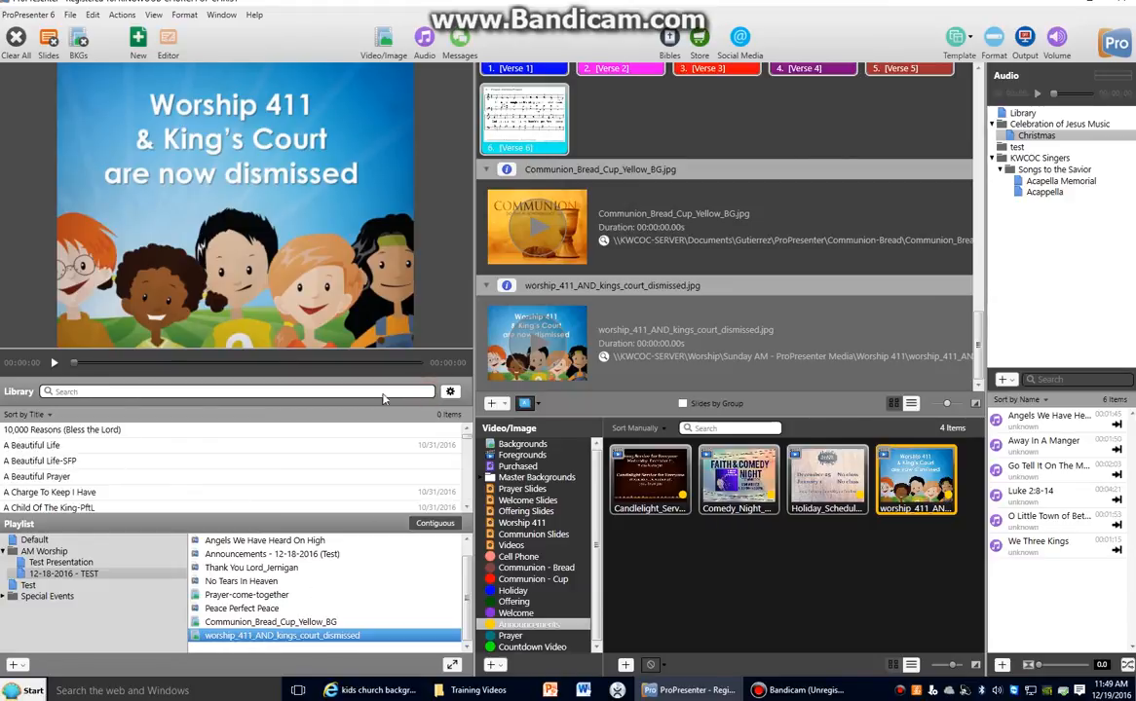
left_click(364, 393)
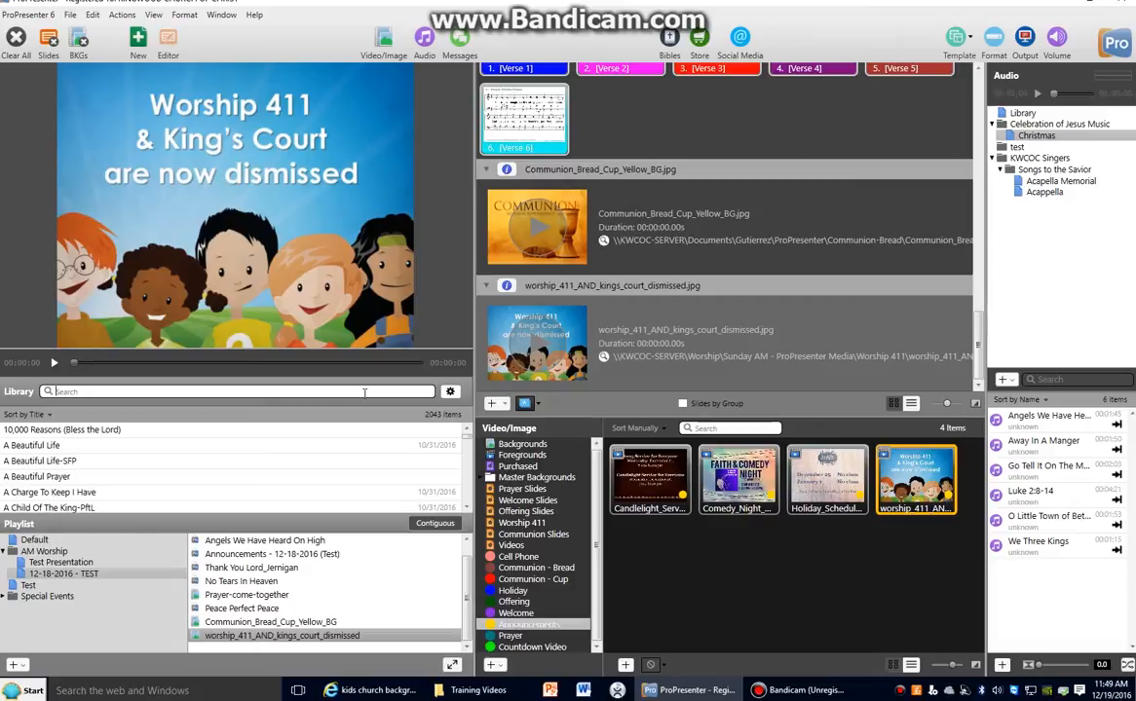
type("all to jesus")
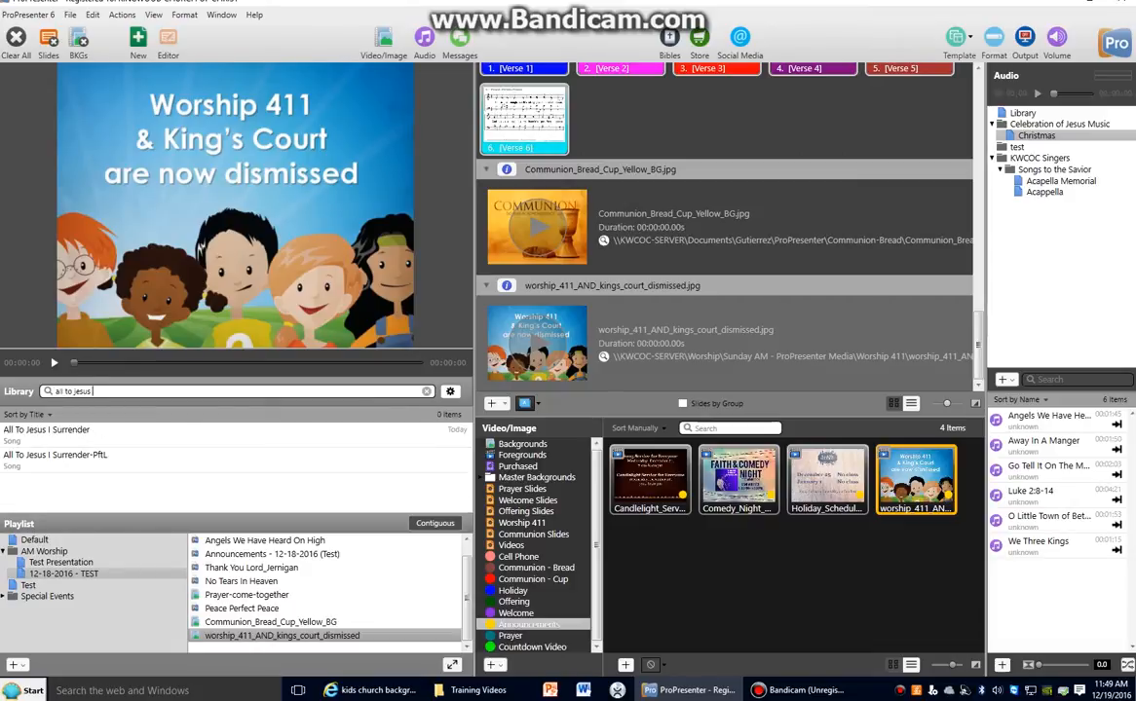
left_click(71, 440)
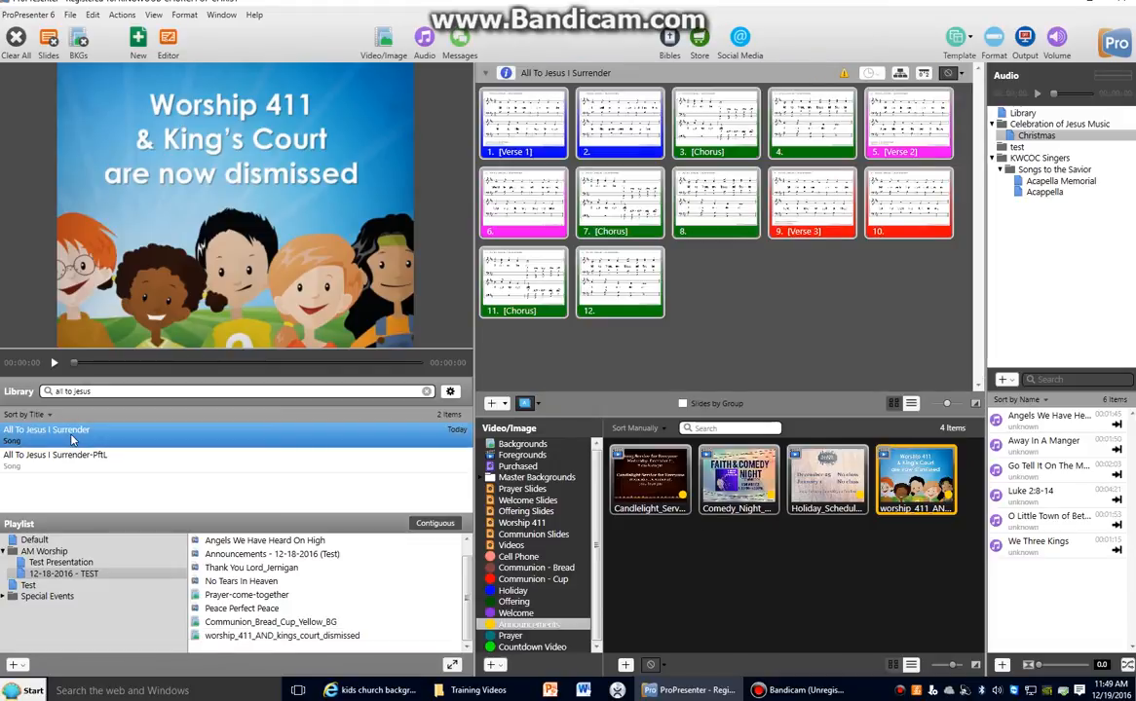
left_click_drag(71, 439, 260, 643)
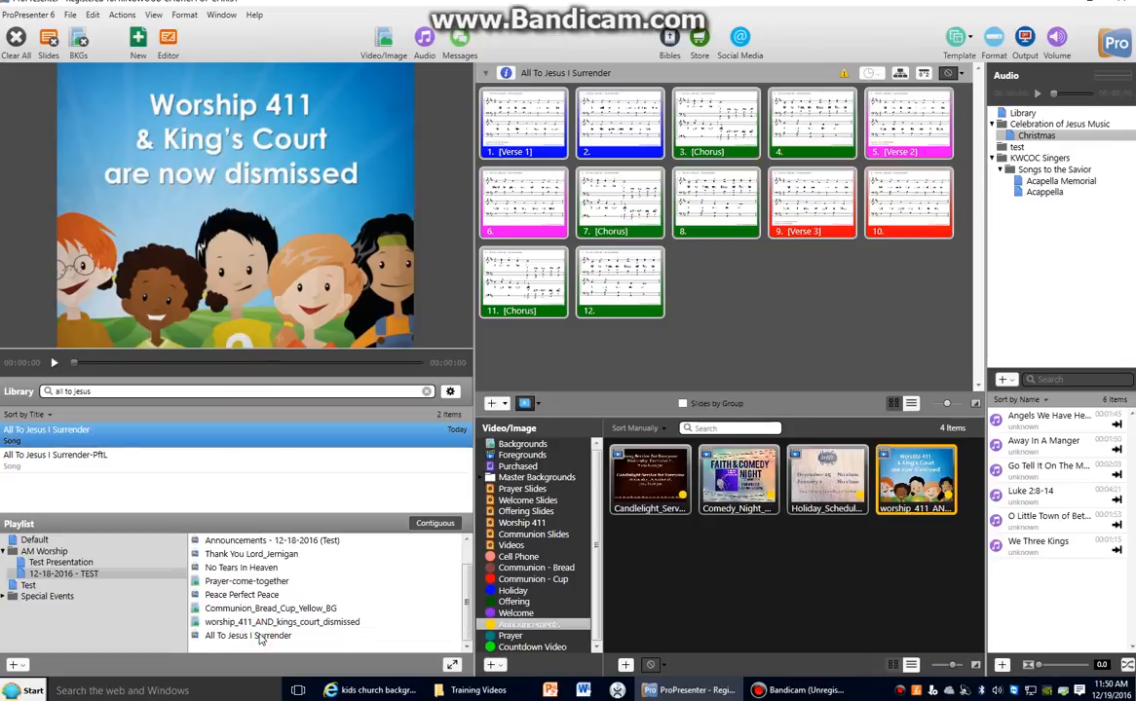
Step: Show the arrangement of All To Jesus I Surrender in the playlist and open its arrangement options
left_click(261, 636)
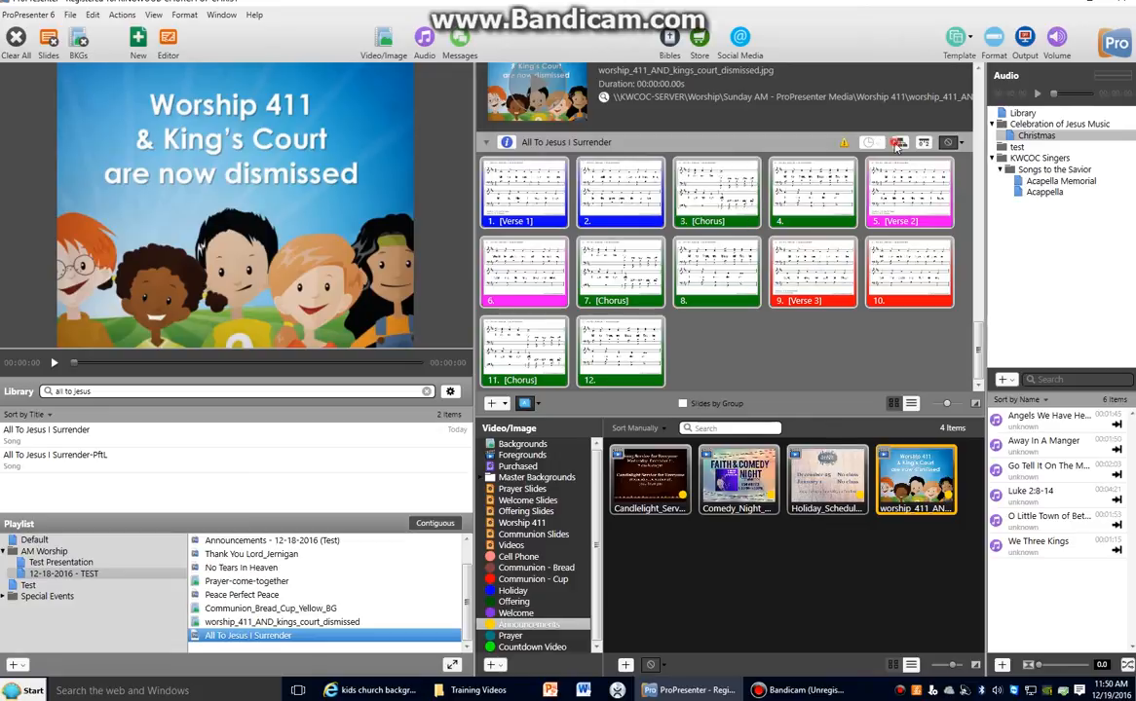
left_click(898, 144)
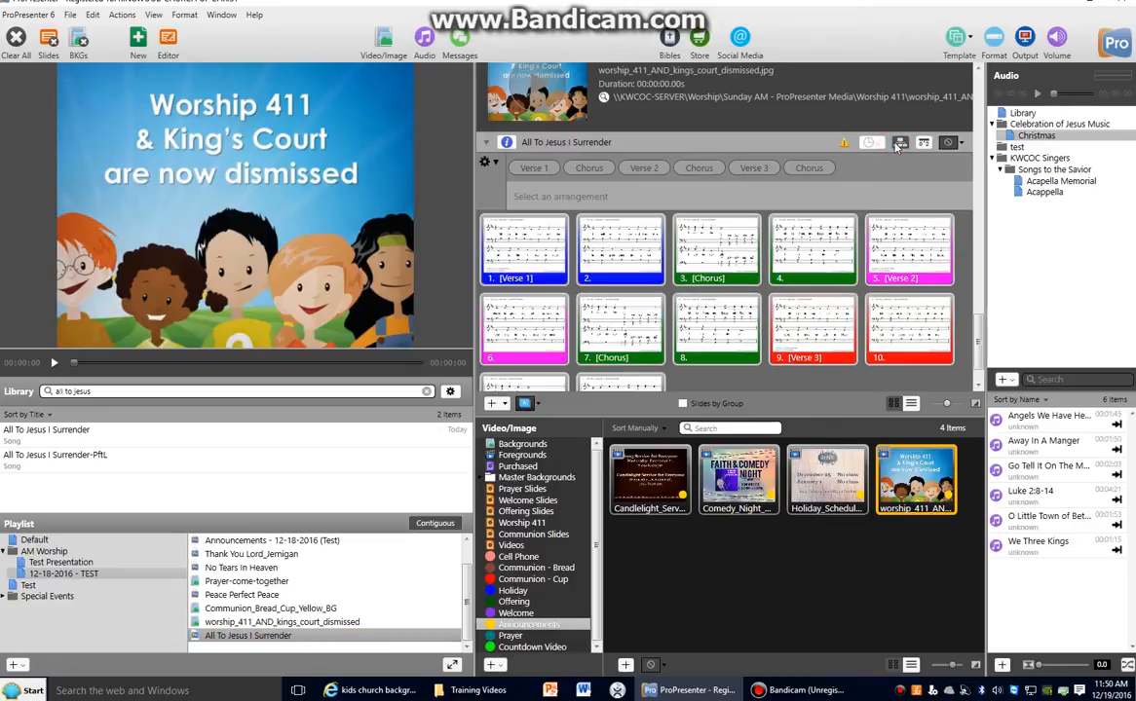
left_click(496, 164)
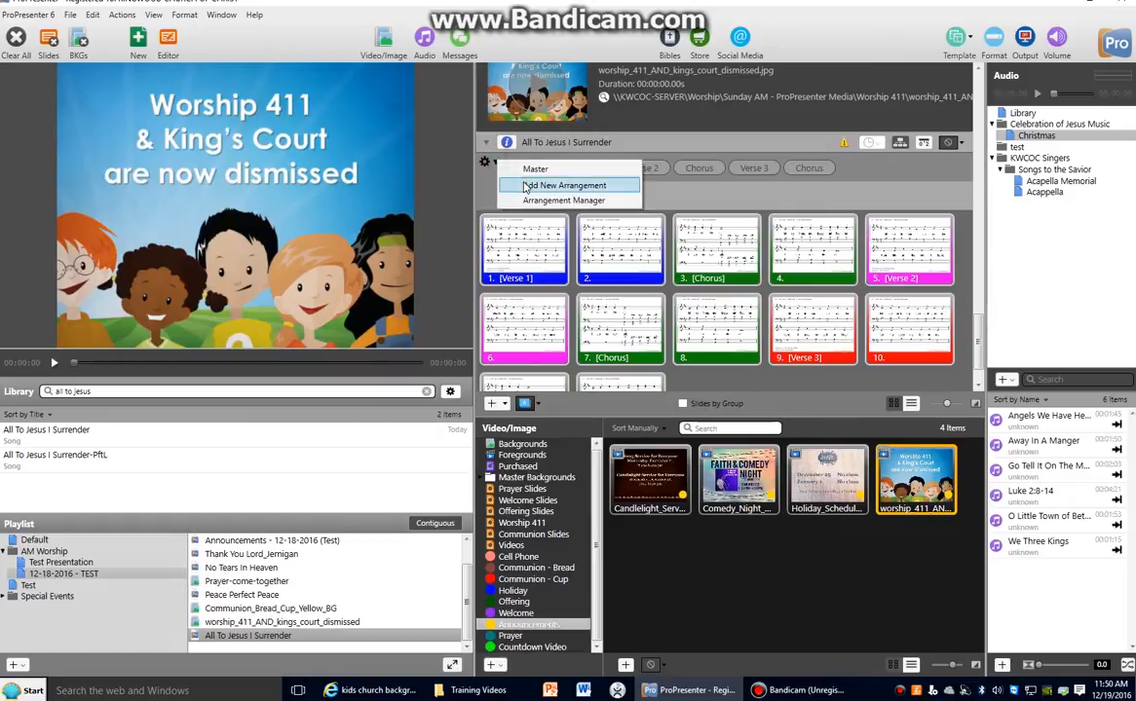
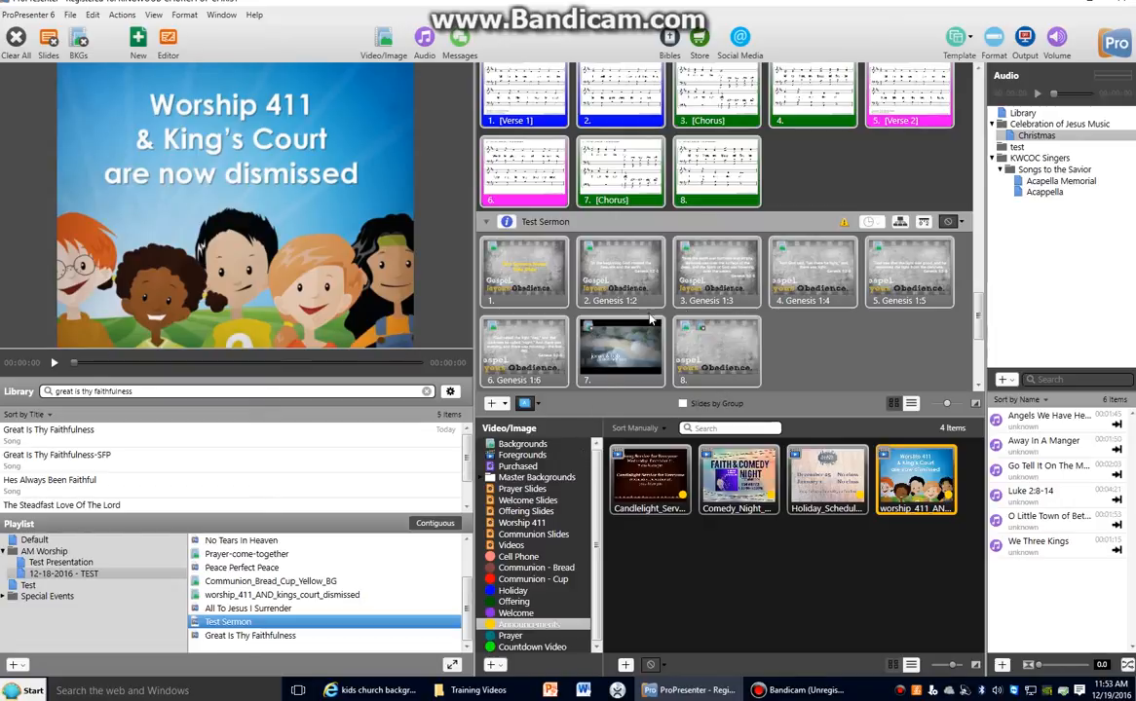
Step: Present slide 6 and the video on slide 7 of Test Sermon, and return to slide 6
left_click(520, 343)
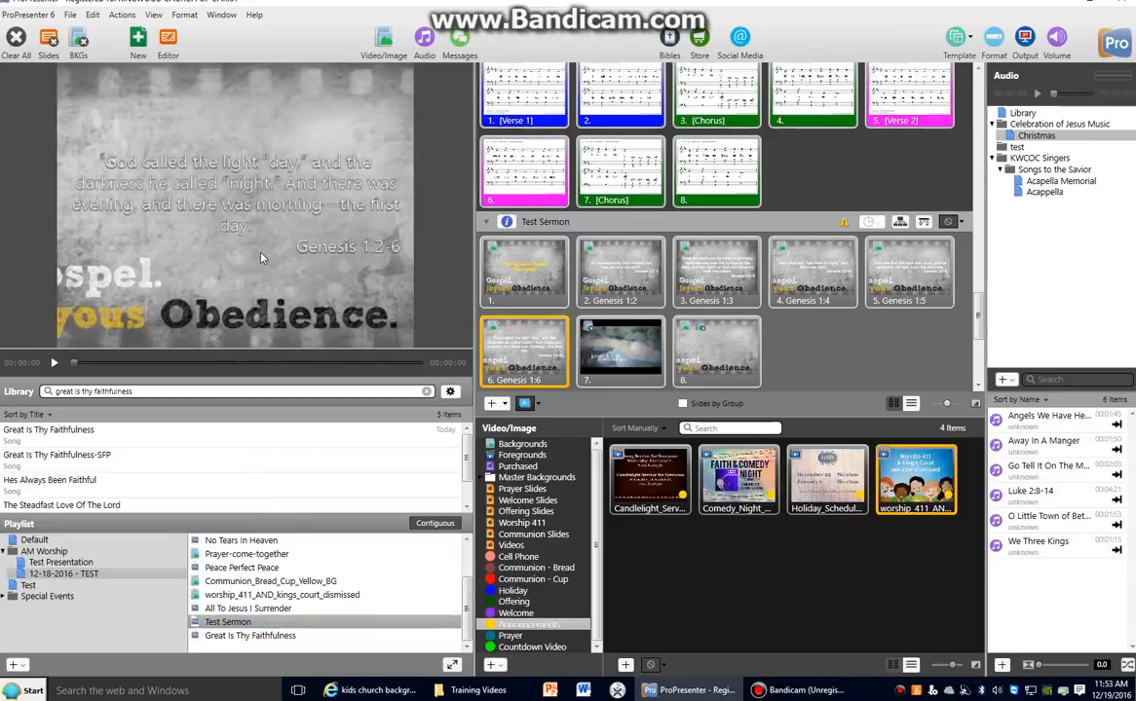
left_click(601, 338)
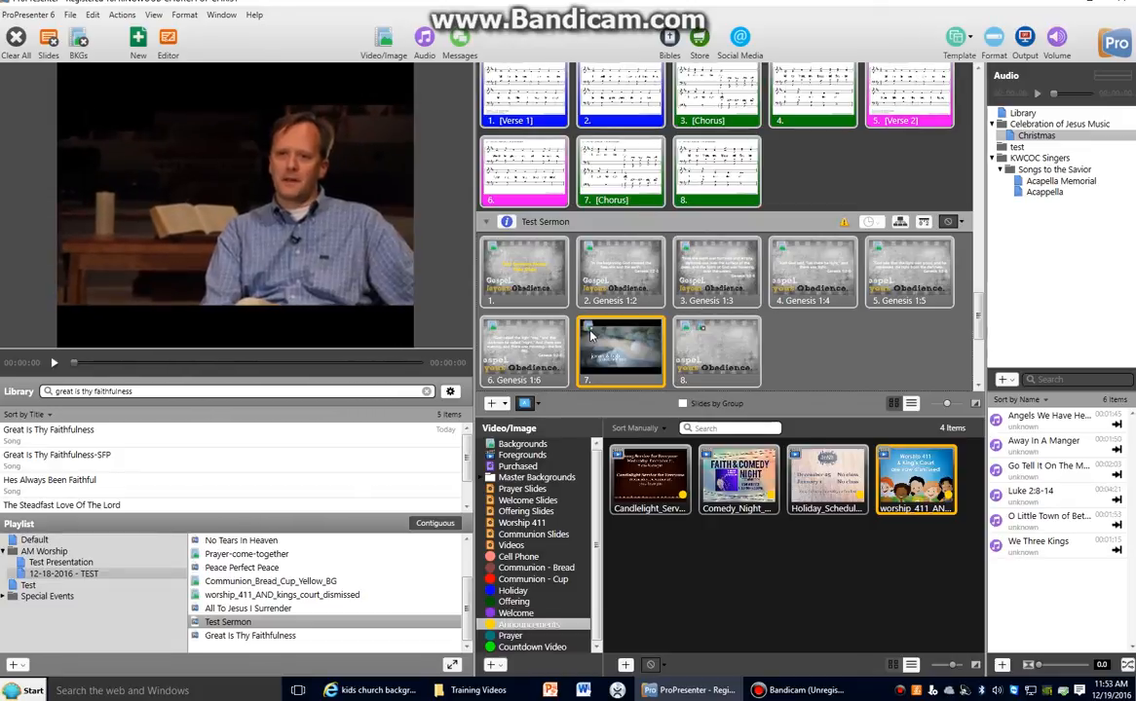
left_click(554, 351)
Step: Remove the Clear Background cue from slide 7 of Test Sermon and test the transition from slide 6 to the video
right_click(587, 334)
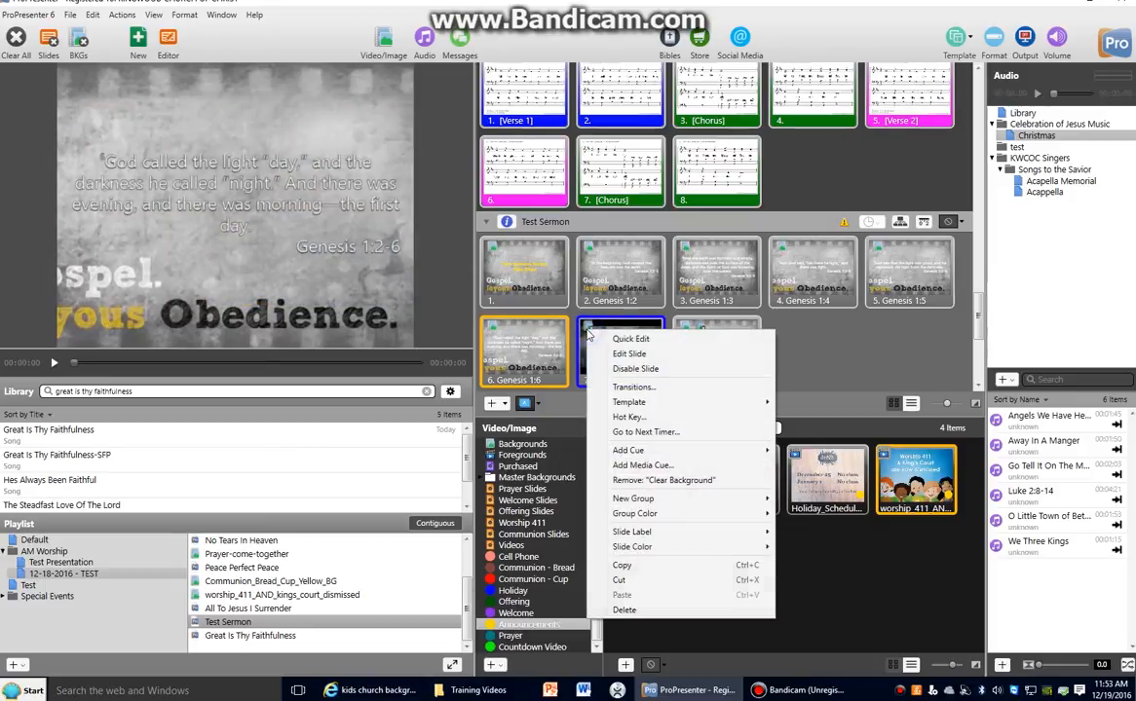
left_click(672, 480)
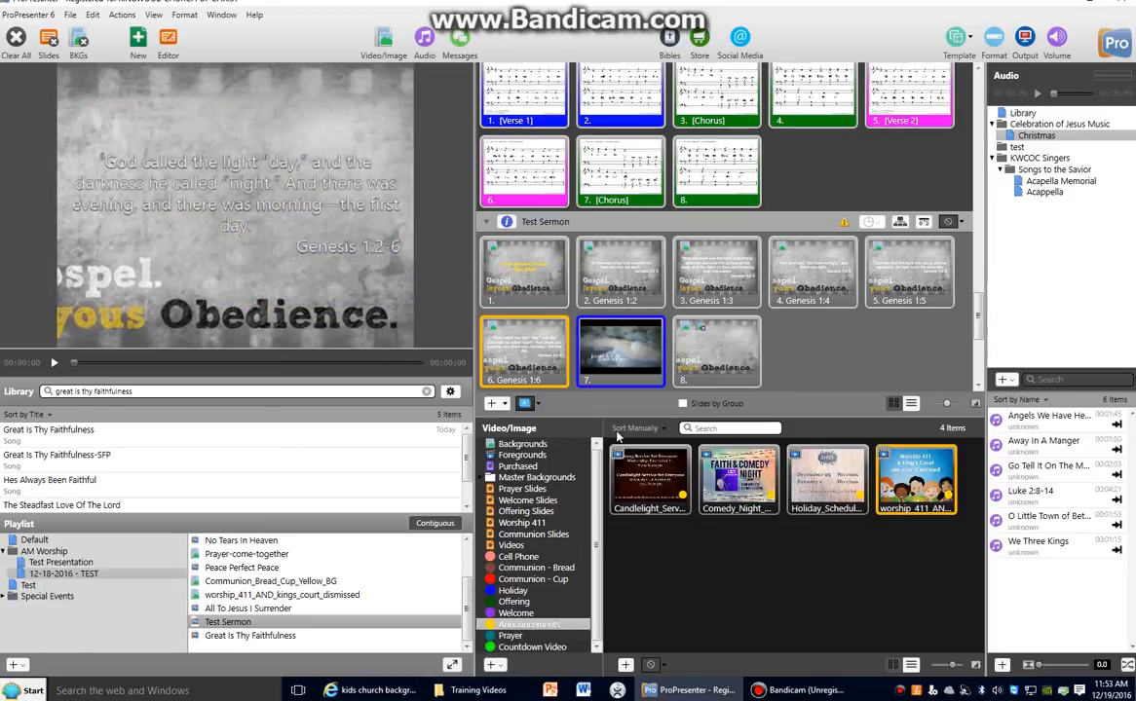
left_click(526, 353)
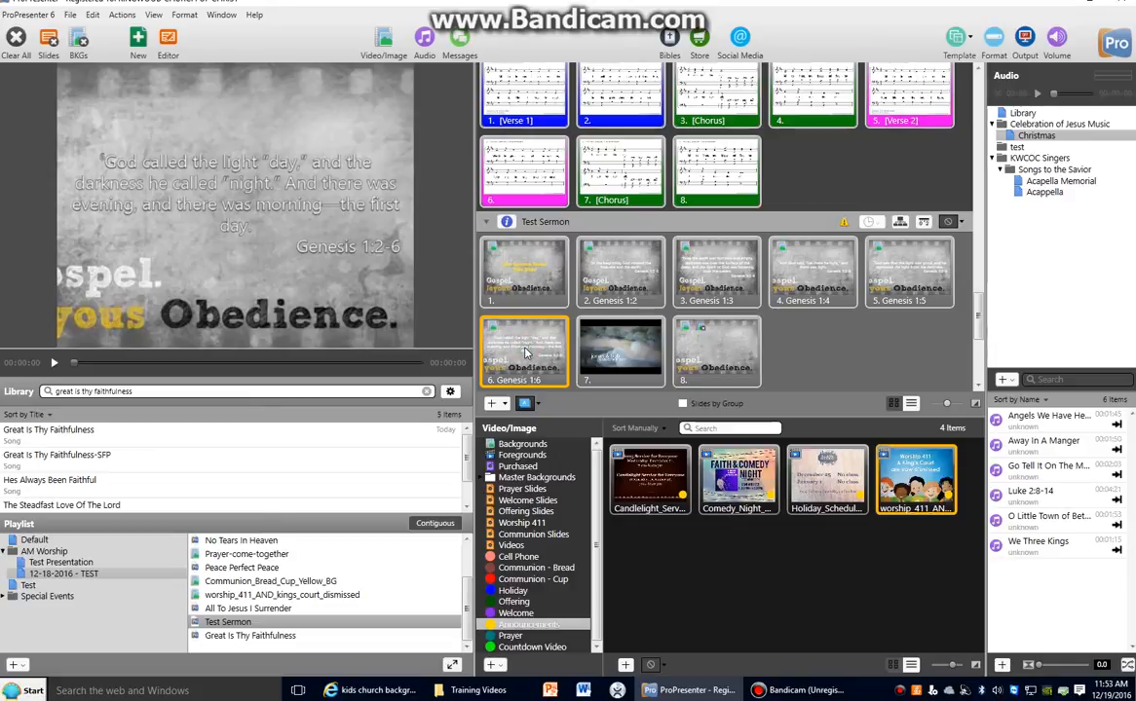
key("Right")
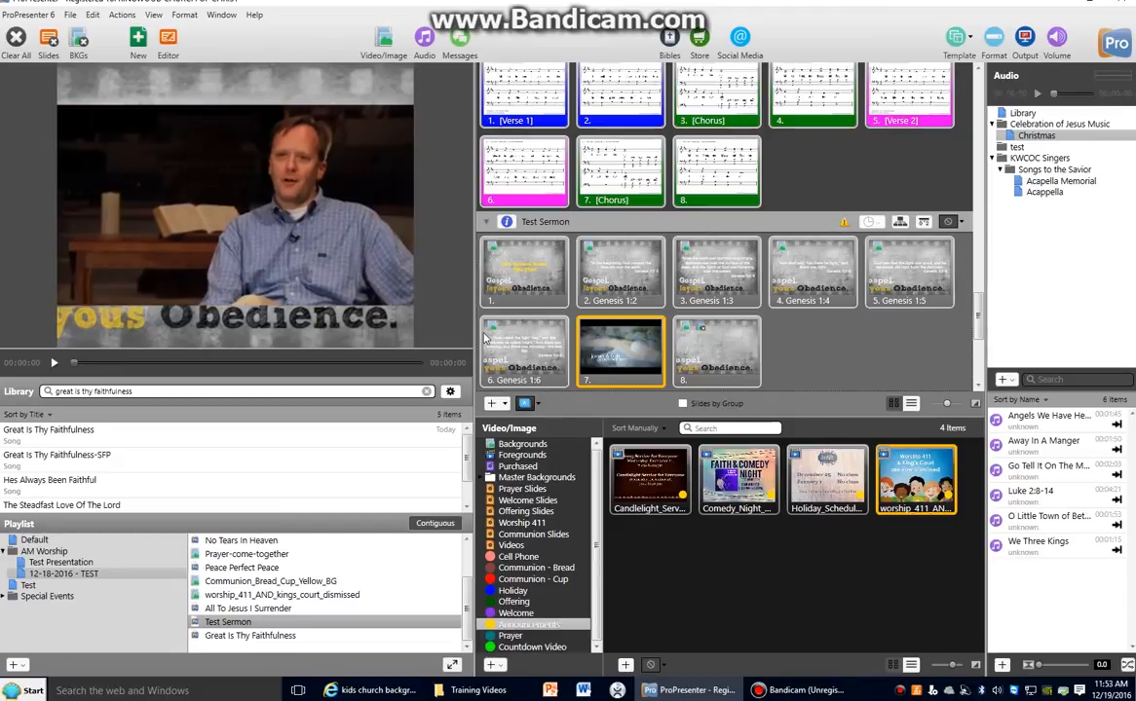
left_click(526, 350)
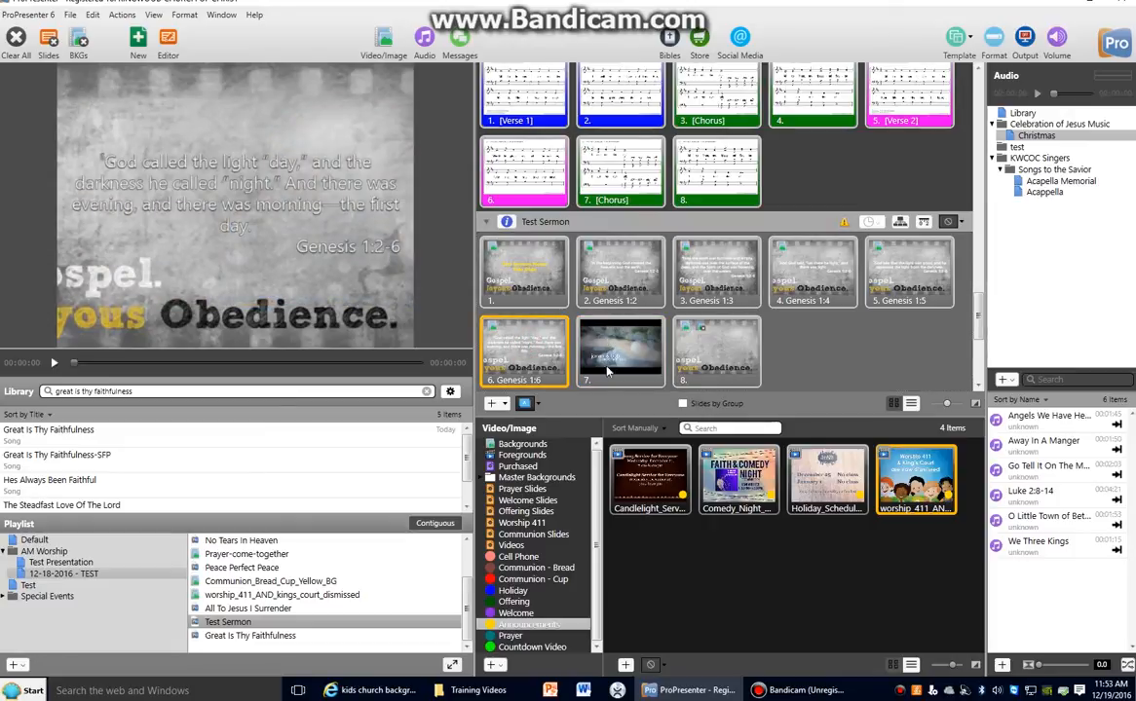
Step: Add a Clear Bkg action cue to slide 7 of Test Sermon and test it by advancing through slides 7 and 8
right_click(616, 349)
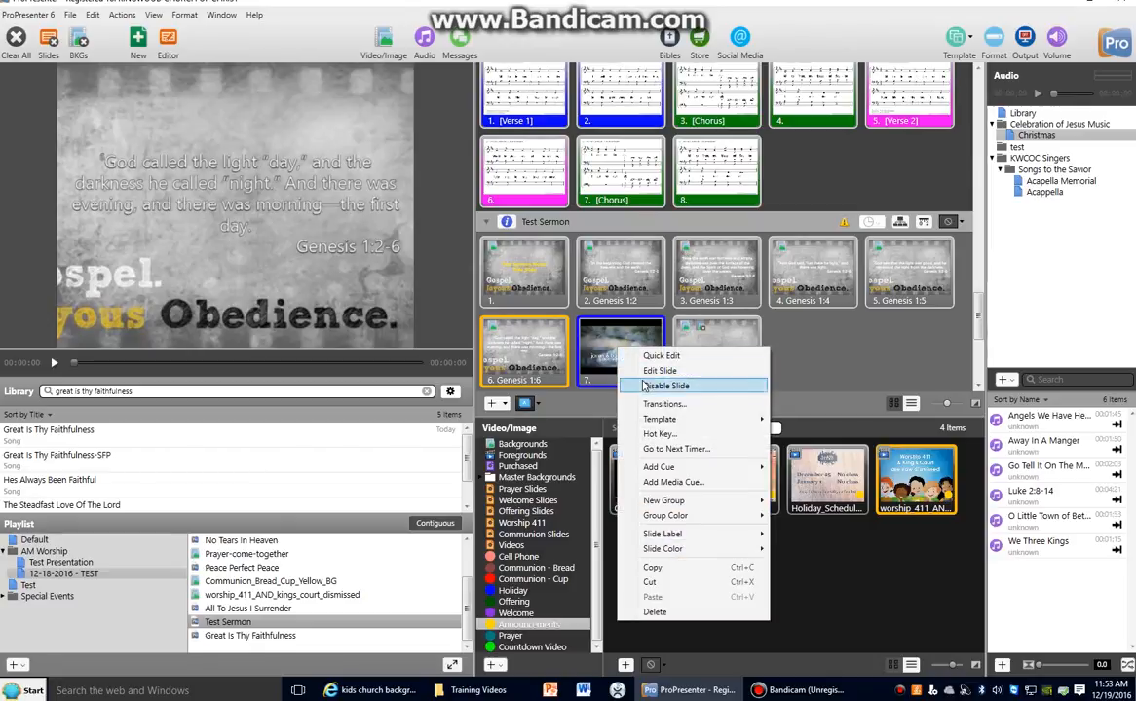
mouse_move(670, 470)
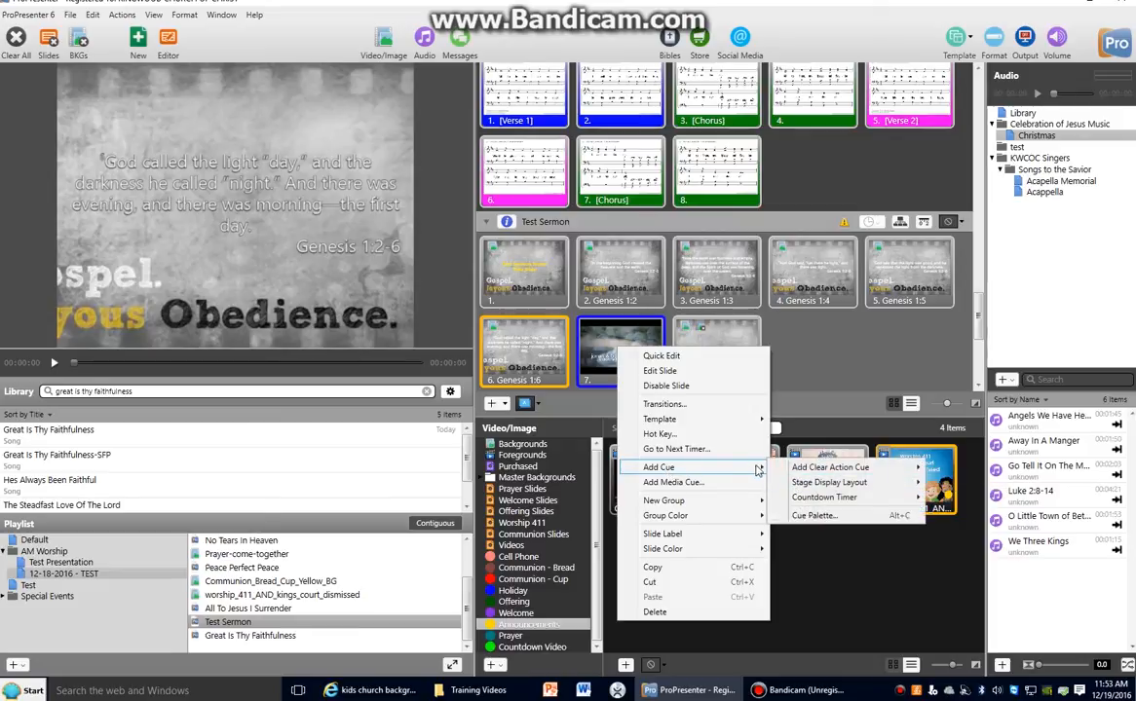
mouse_move(861, 473)
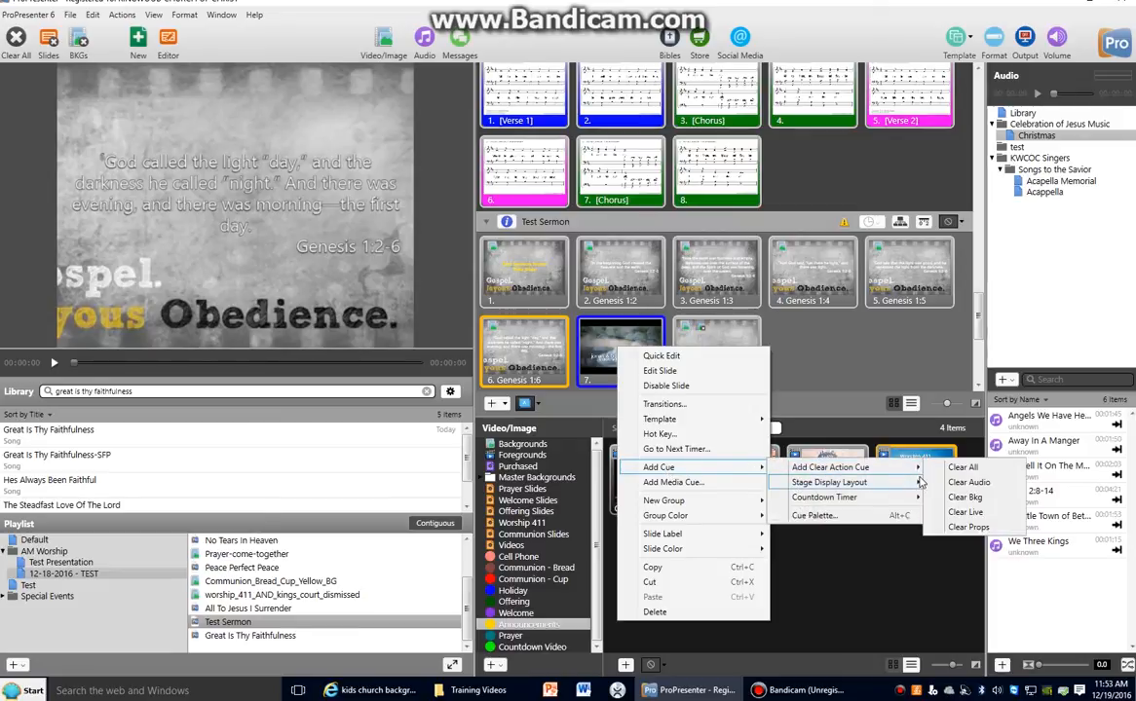
left_click(965, 498)
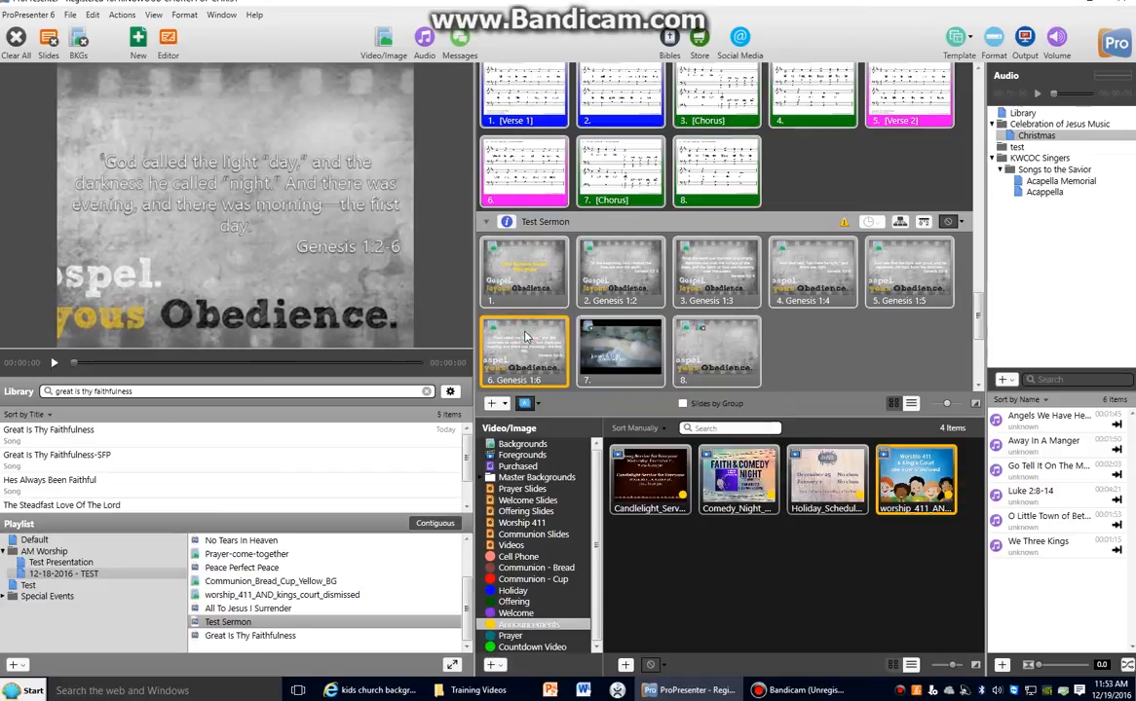
key("Right")
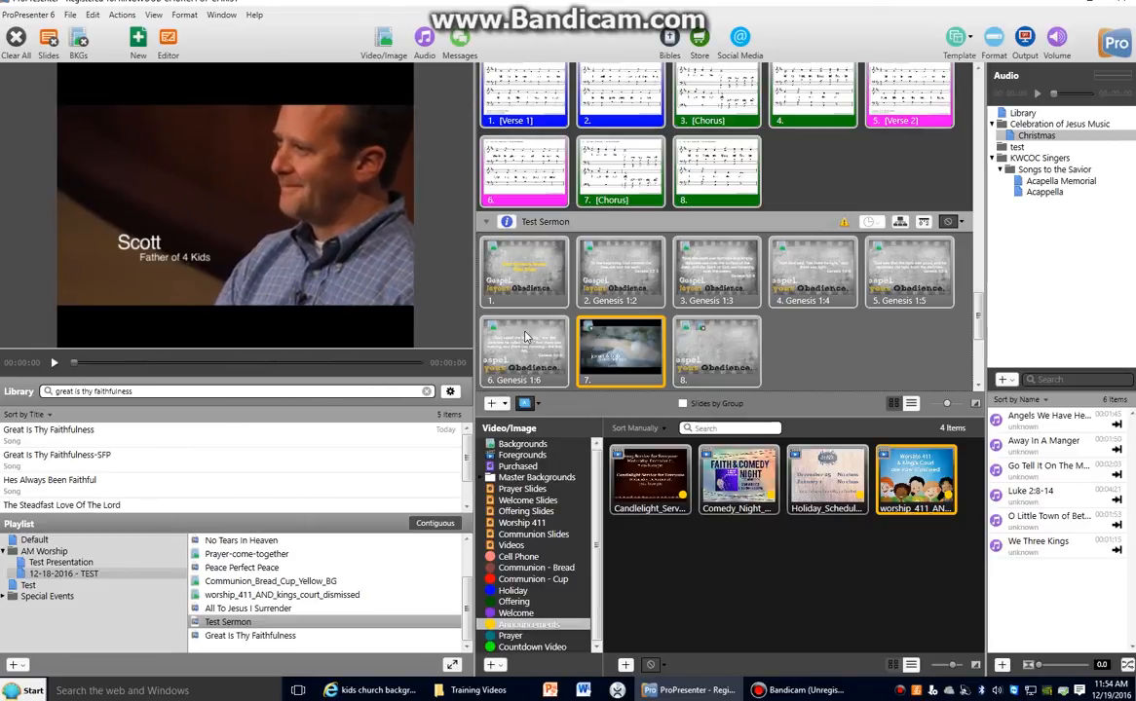
key("Right")
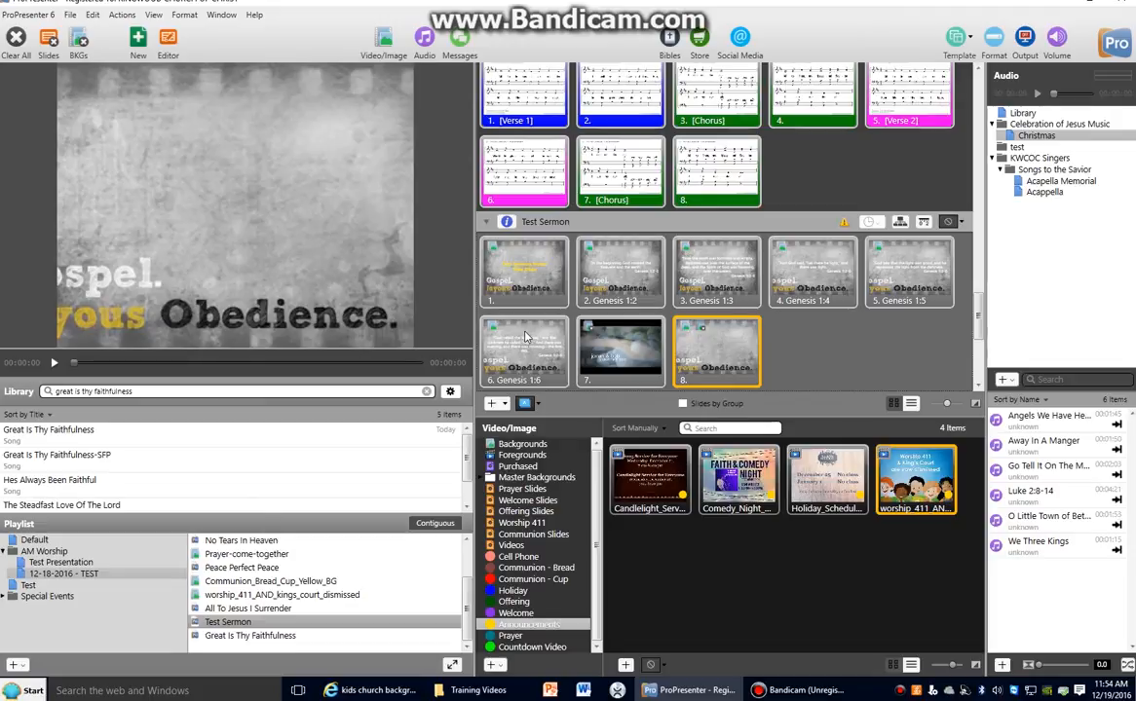
Step: Present the first slide of Great Is Thy Faithfulness and examine the clear background cue attached to it
key("Down")
key("Right")
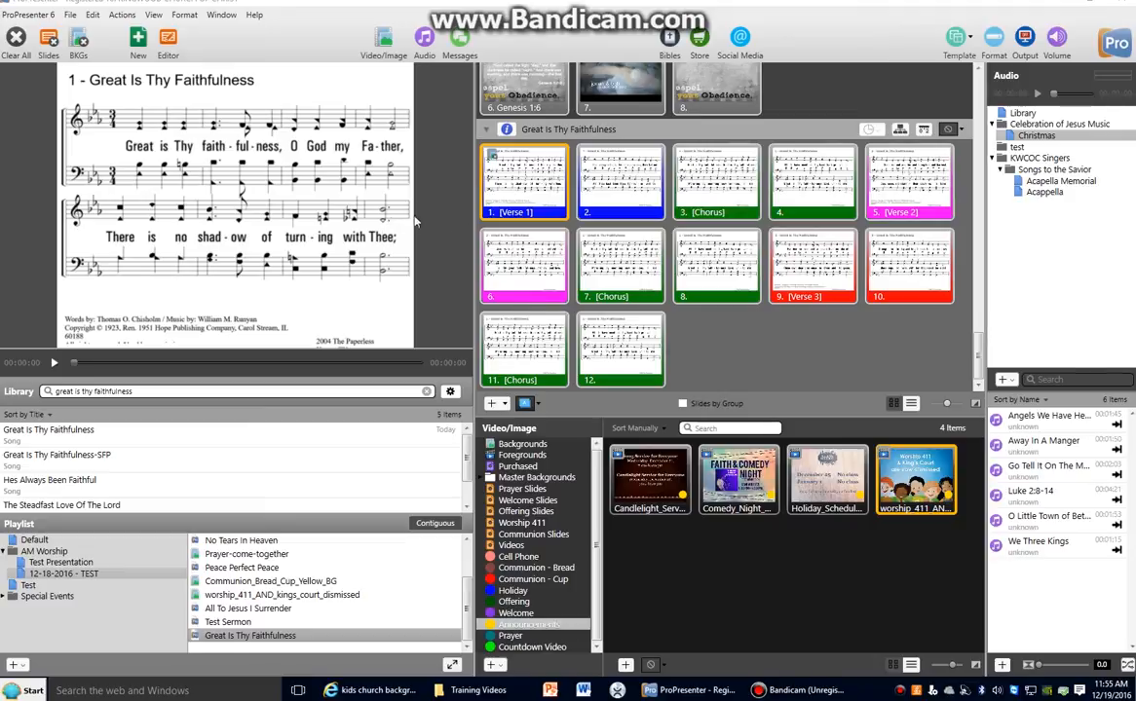
right_click(493, 157)
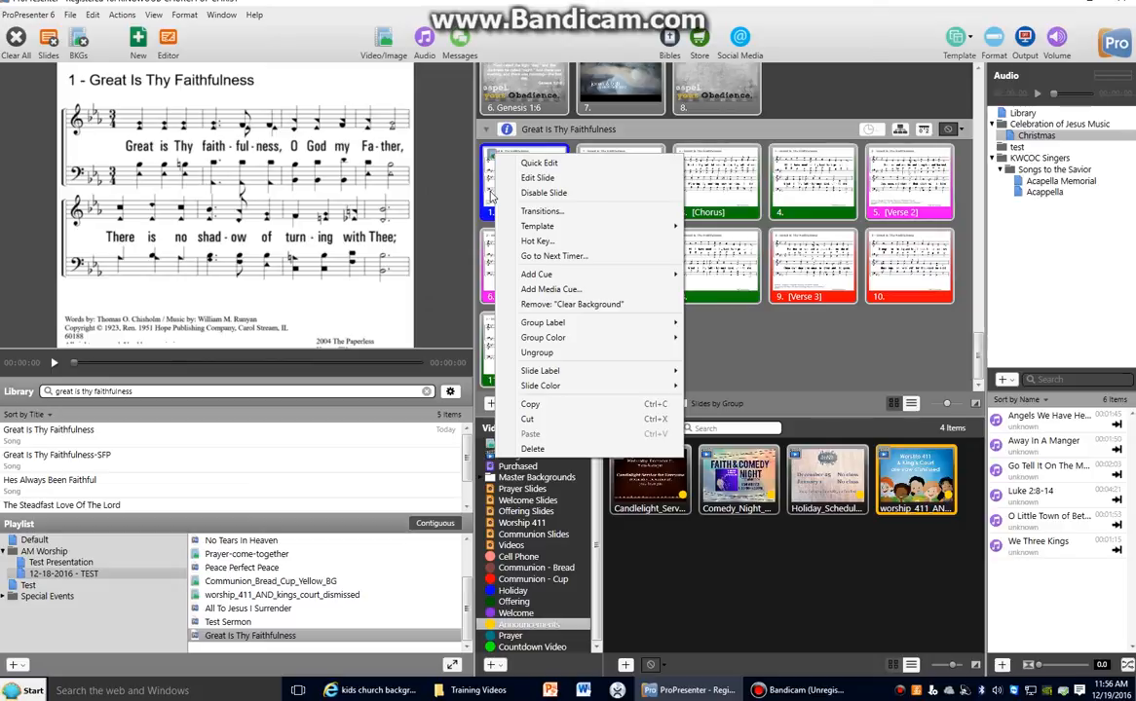
left_click(490, 181)
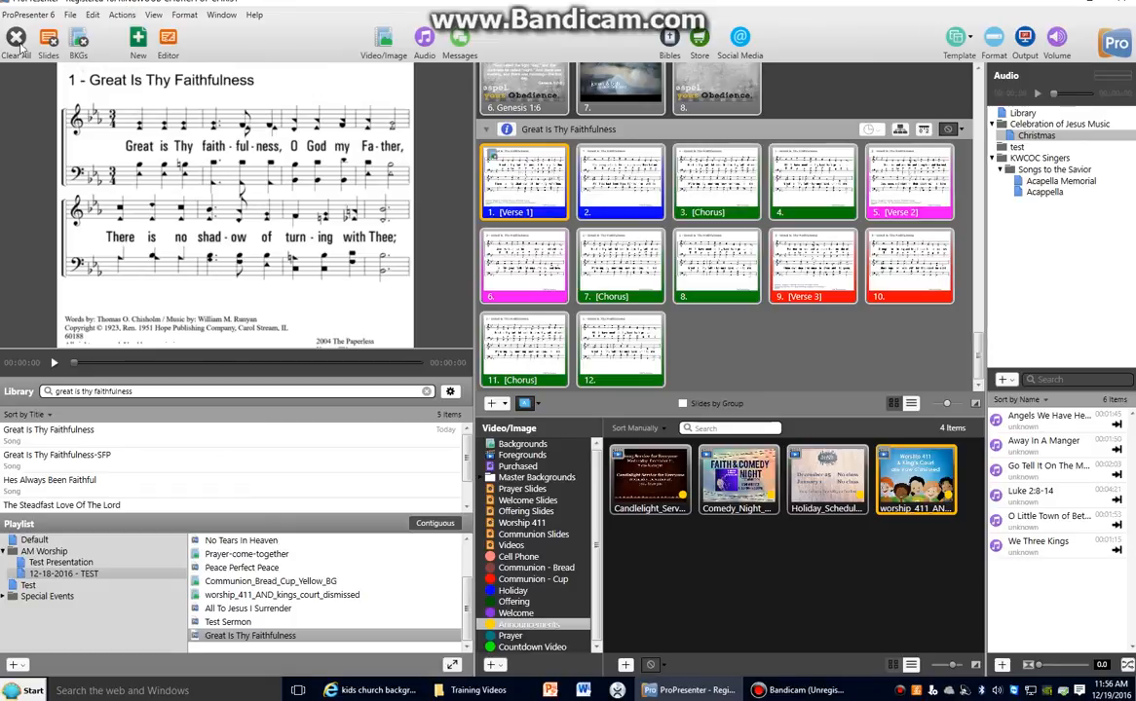
left_click(81, 41)
Step: Preview Welcome1.jpg from the Welcome media and add it to the end of the playlist after Great Is Thy Faithfulness
left_click(526, 621)
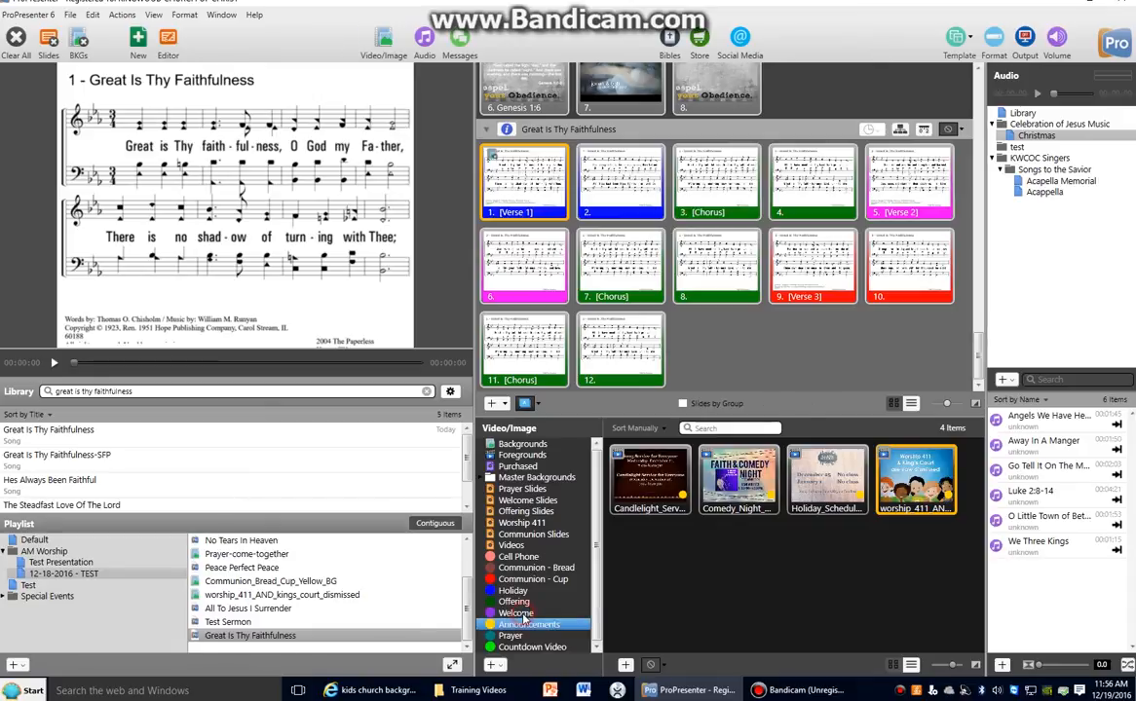
left_click(524, 614)
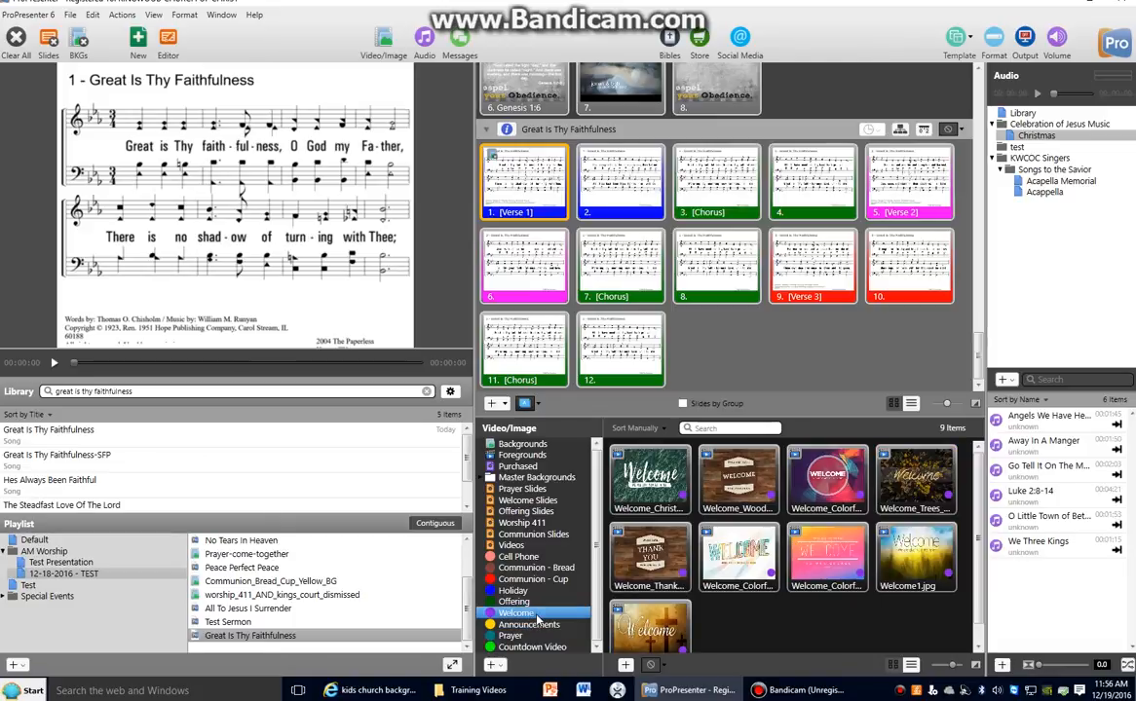
left_click(912, 561)
left_click_drag(916, 562, 303, 650)
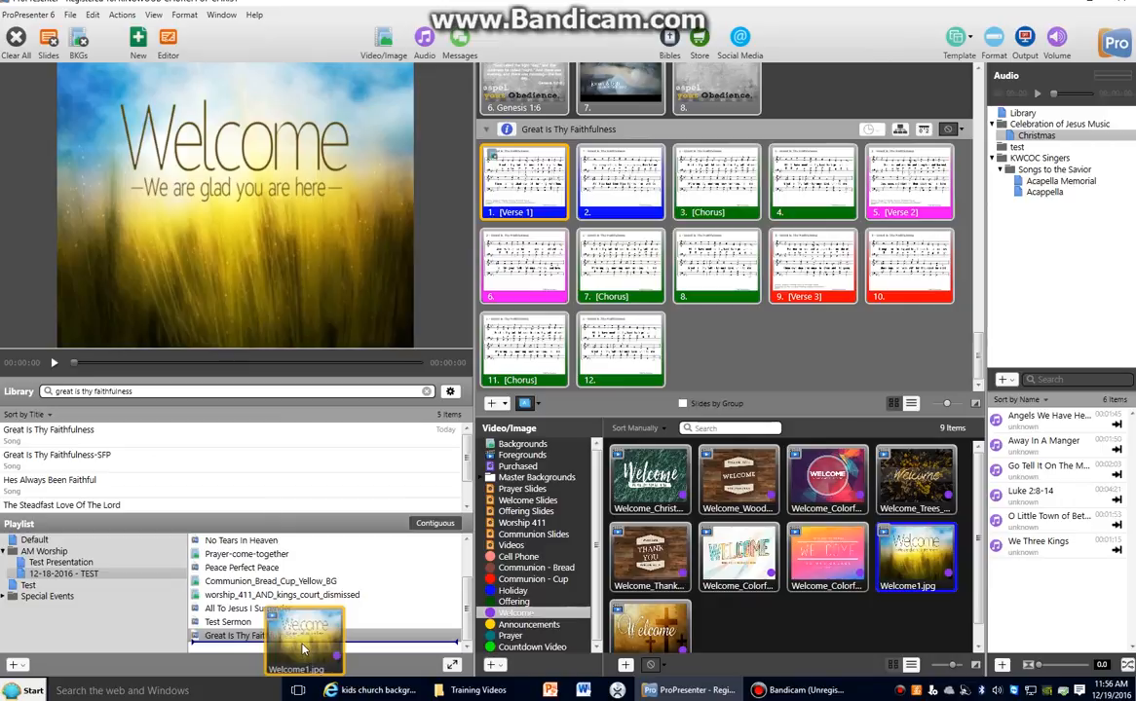
left_click_drag(303, 650, 303, 648)
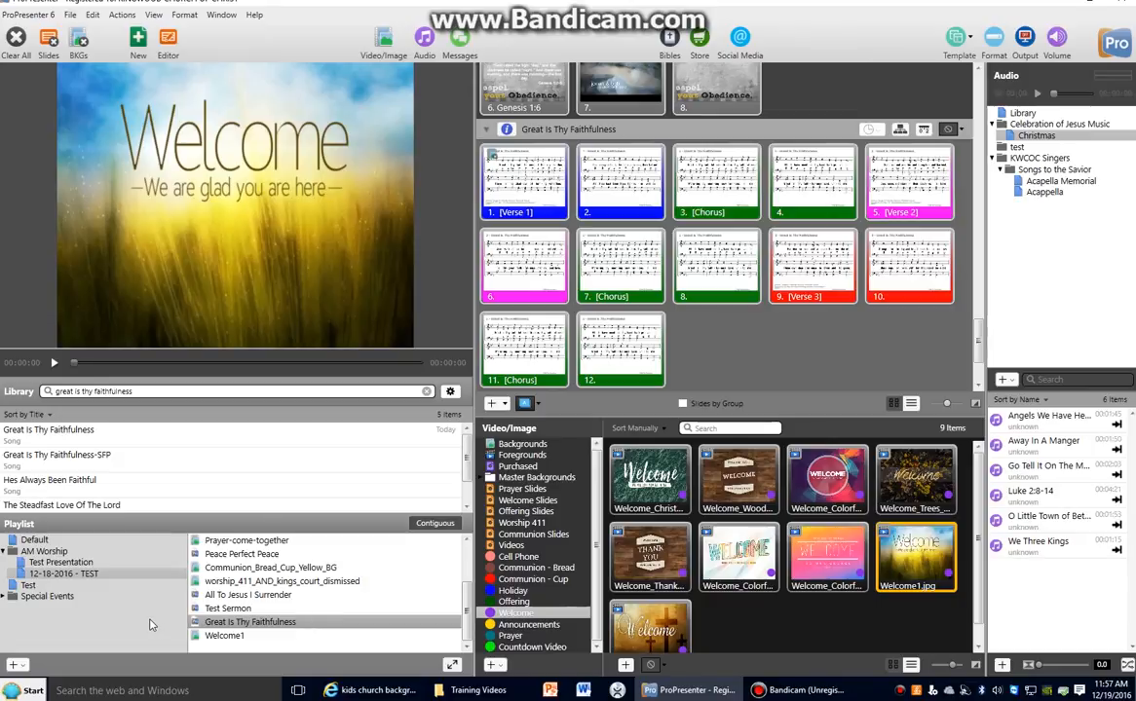
Step: Search the library for "Joy to the w", open Joy To The World 1 and present its first slide
left_click(427, 391)
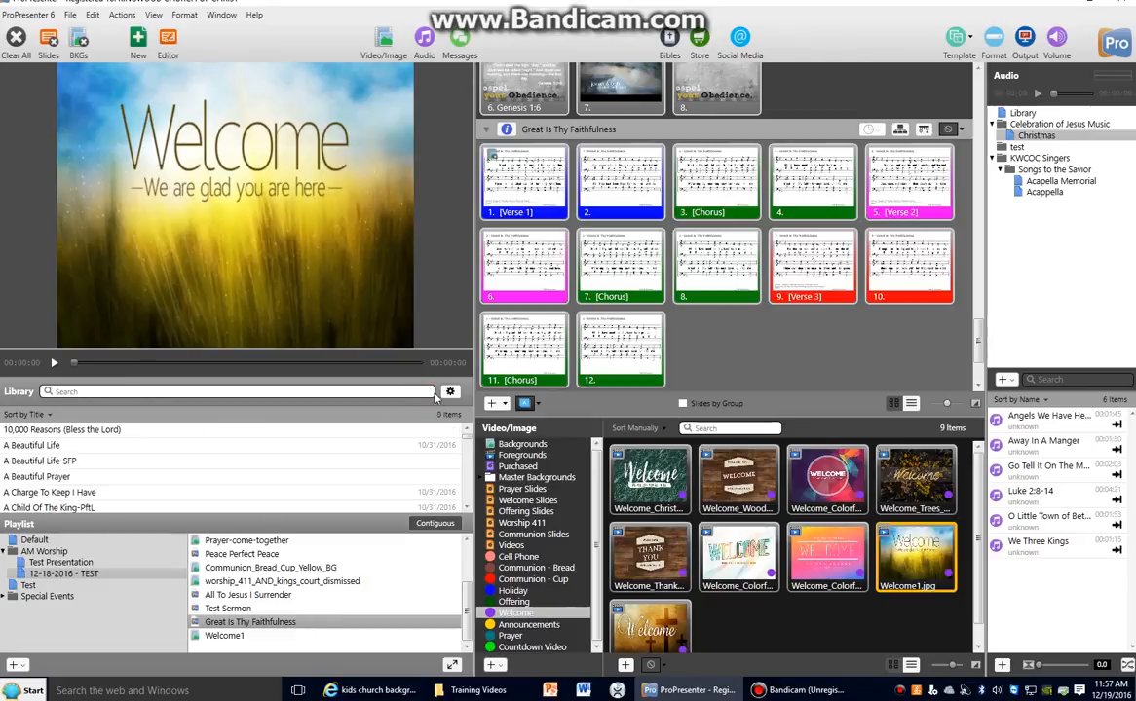
left_click(450, 391)
left_click(401, 392)
type("Joy to the w")
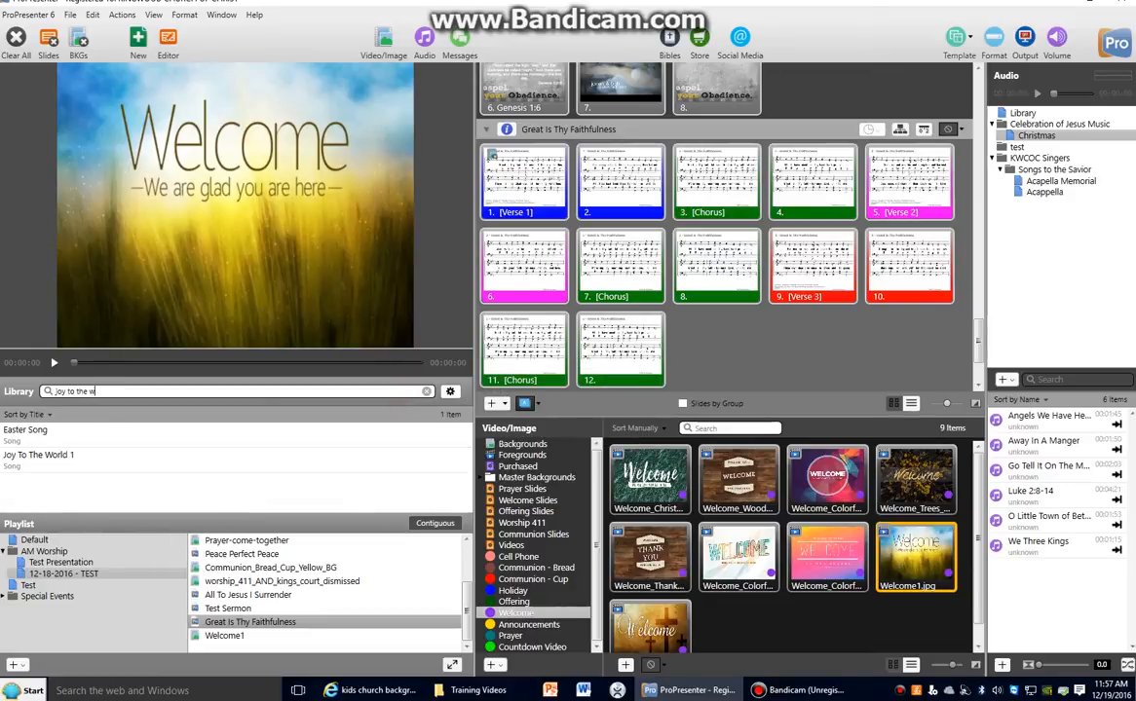
left_click(58, 466)
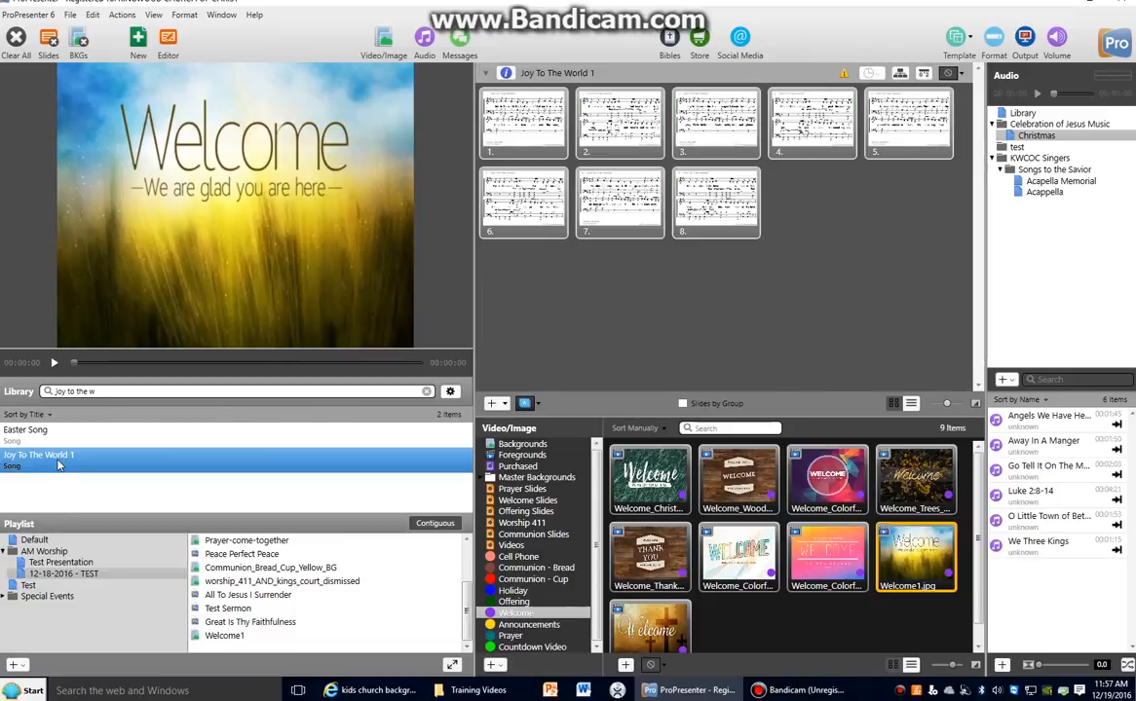
left_click(523, 144)
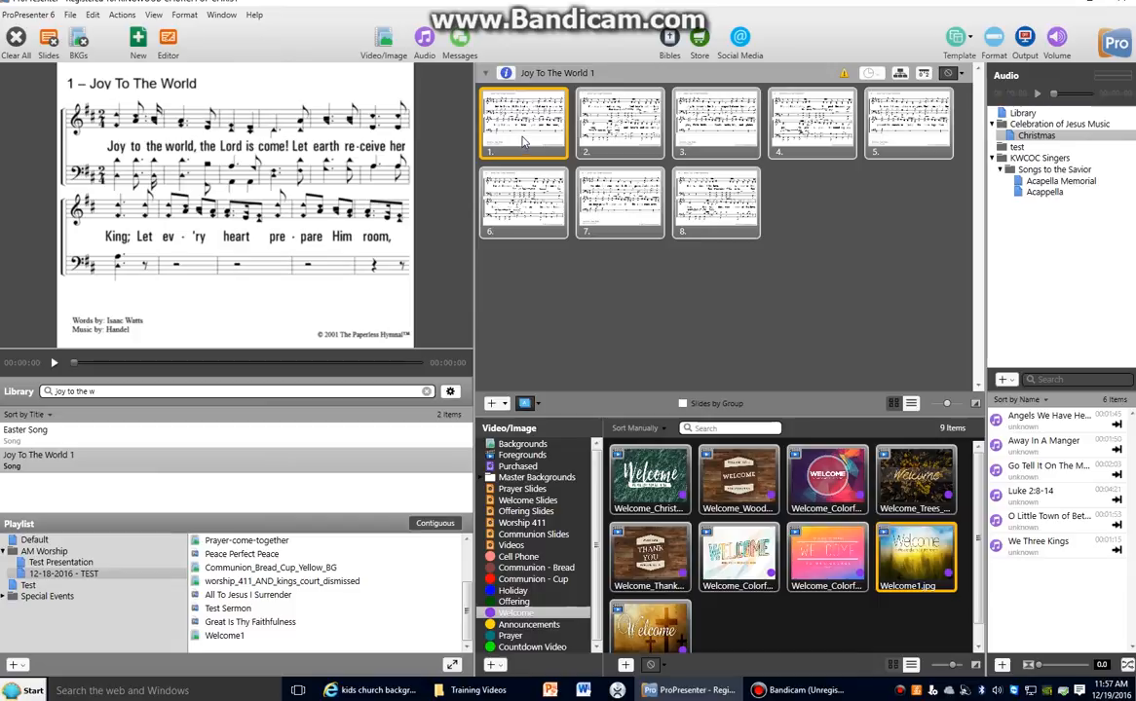
left_click(104, 472)
Step: Label the group starting at slide 1 of Joy To The World 1 as Verse 1 and present slide 2
left_click(509, 132)
right_click(530, 129)
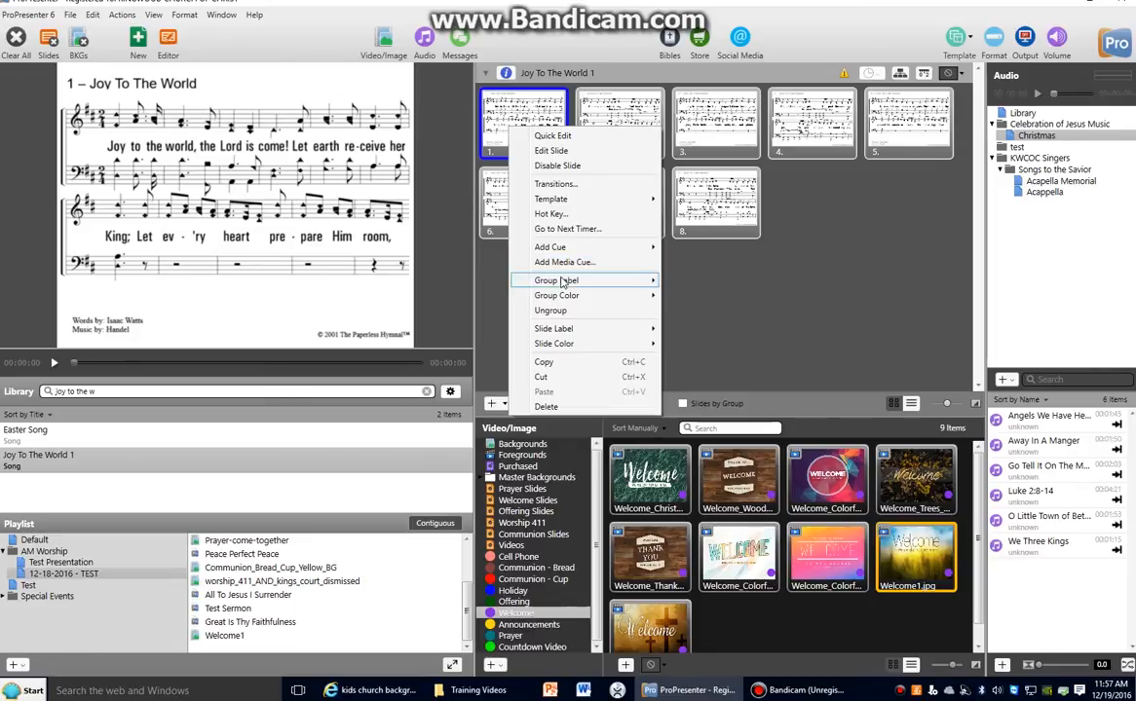
mouse_move(584, 281)
left_click(689, 302)
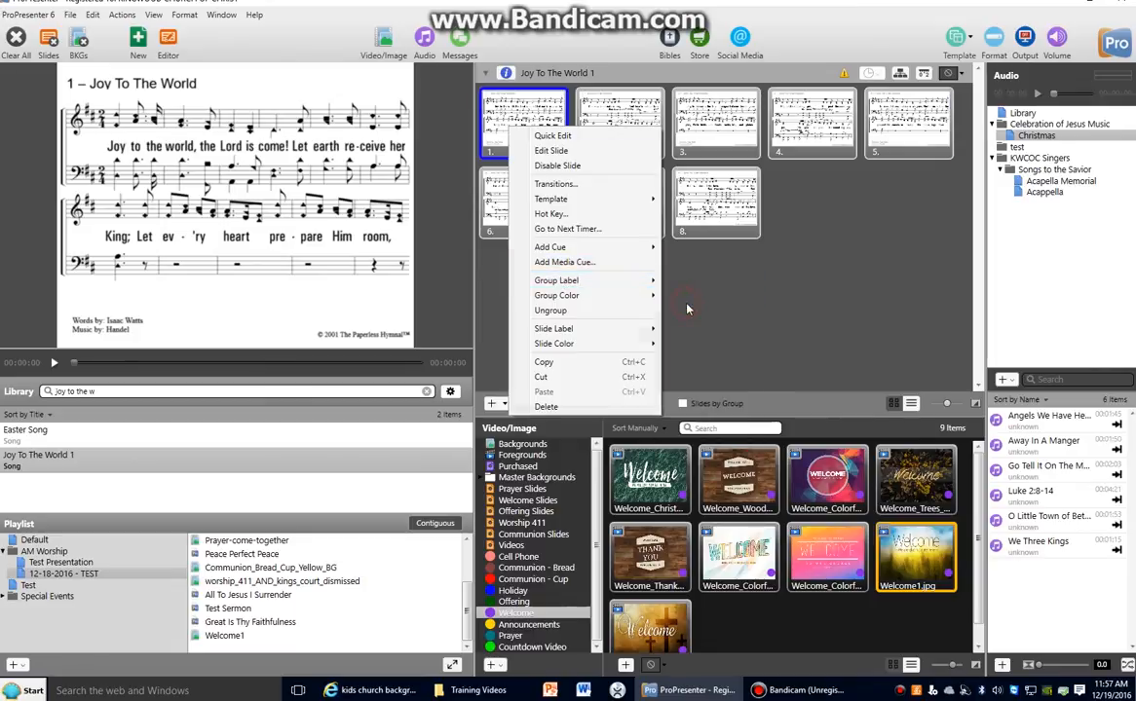
left_click(612, 116)
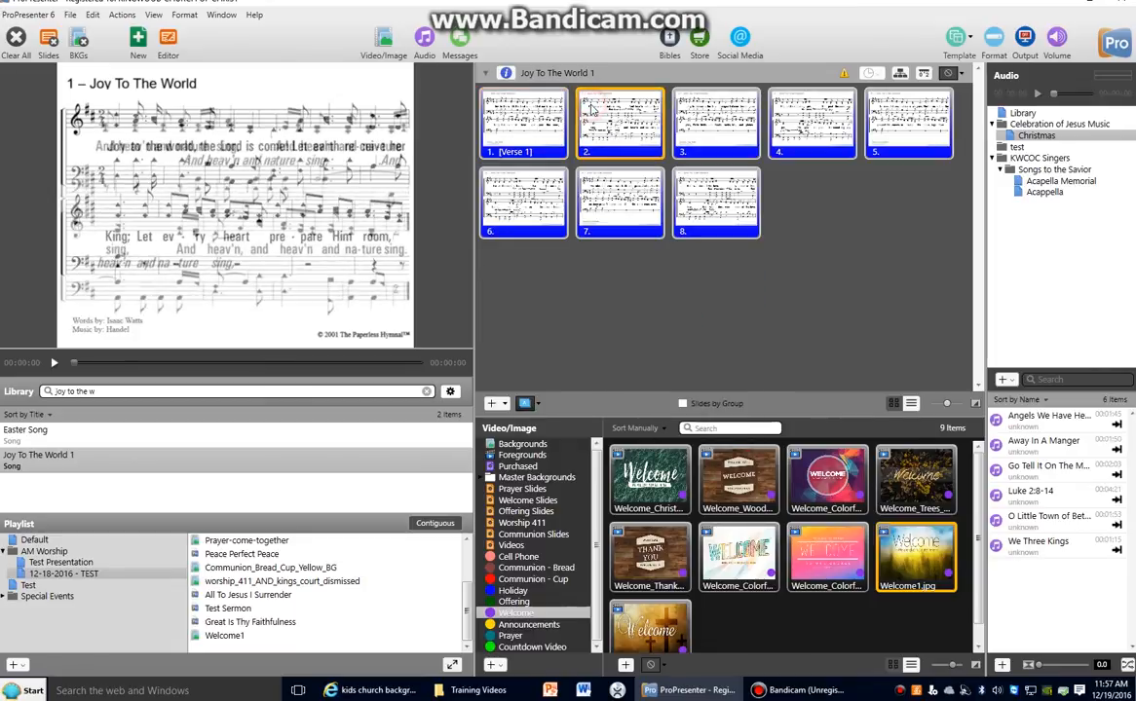
Step: Start a Verse 2 group at slide 3 and a Verse 3 group at slide 5 of Joy To The World 1
right_click(697, 122)
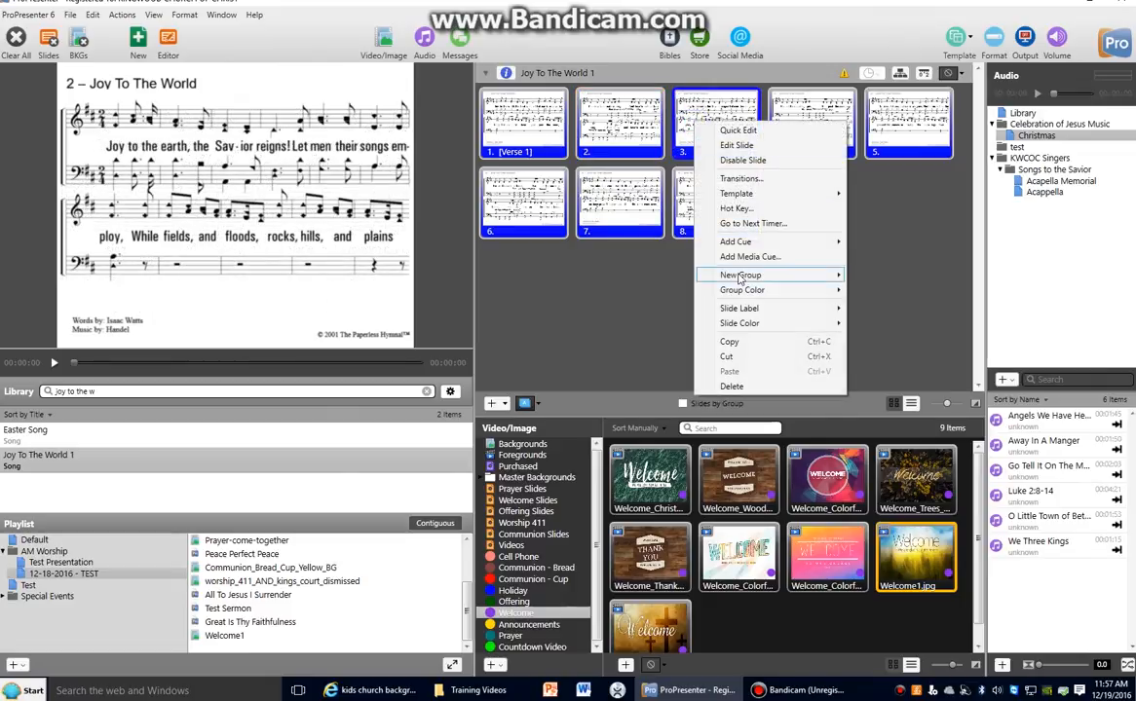
mouse_move(740, 275)
left_click(895, 307)
left_click(821, 131)
left_click(906, 122)
right_click(910, 129)
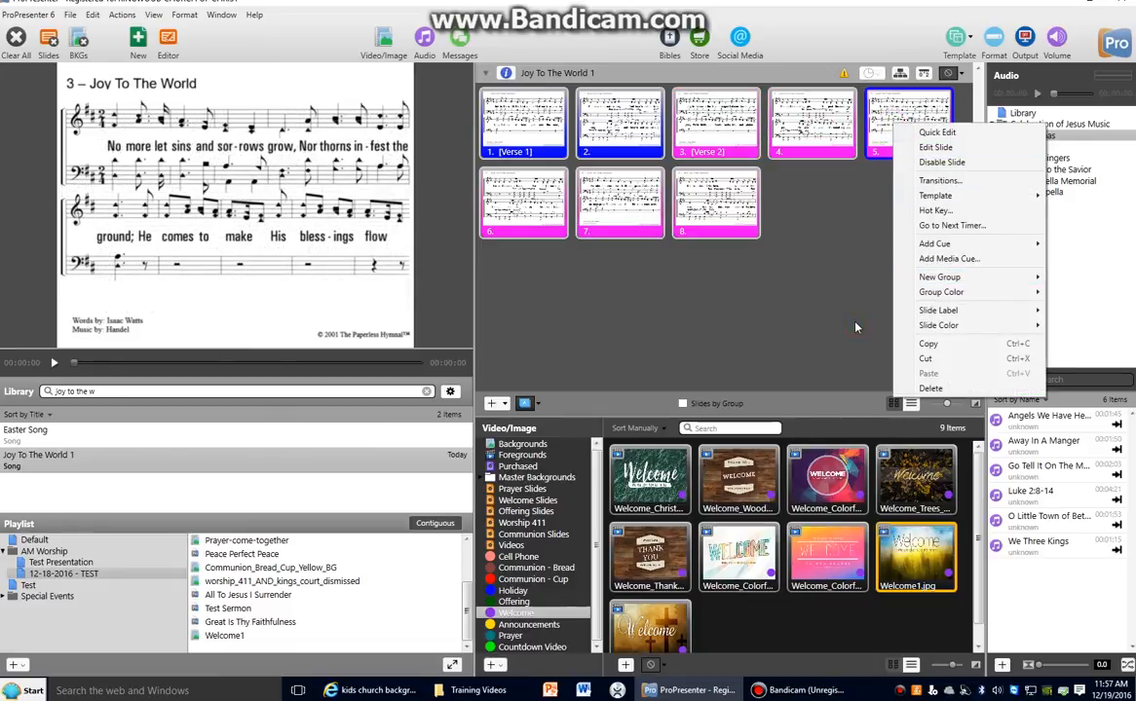
left_click(778, 292)
Step: Present slide 7 of Joy To The World 1 and start a Verse 4 group at it
left_click(621, 191)
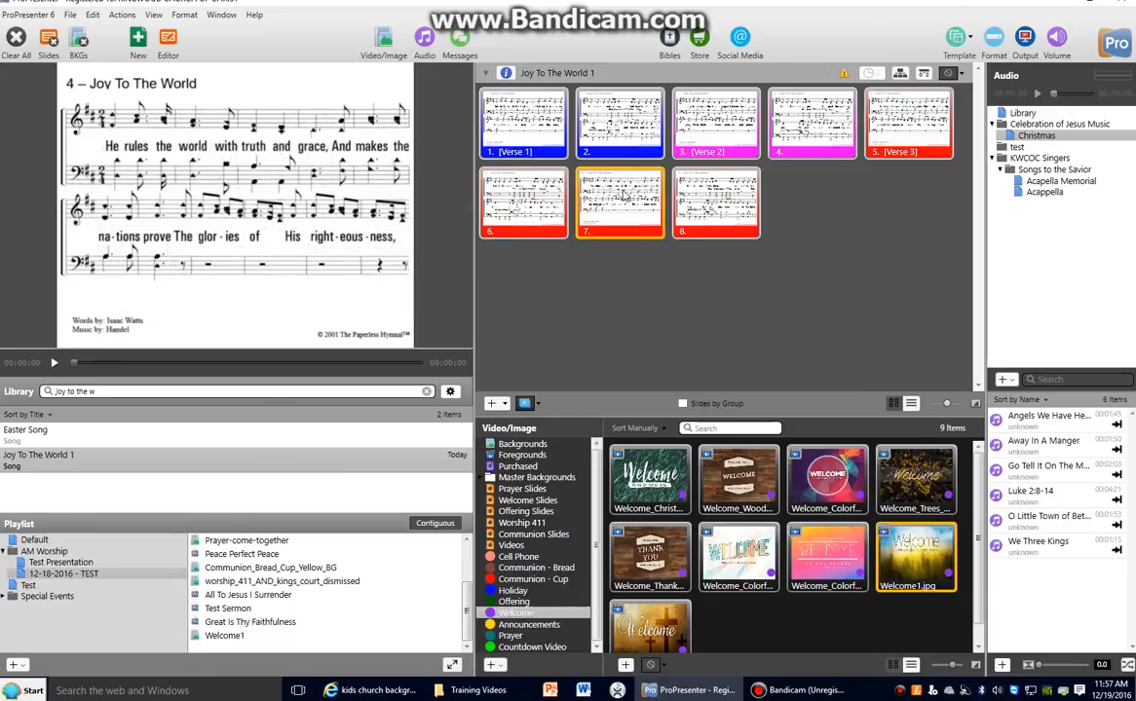
right_click(623, 192)
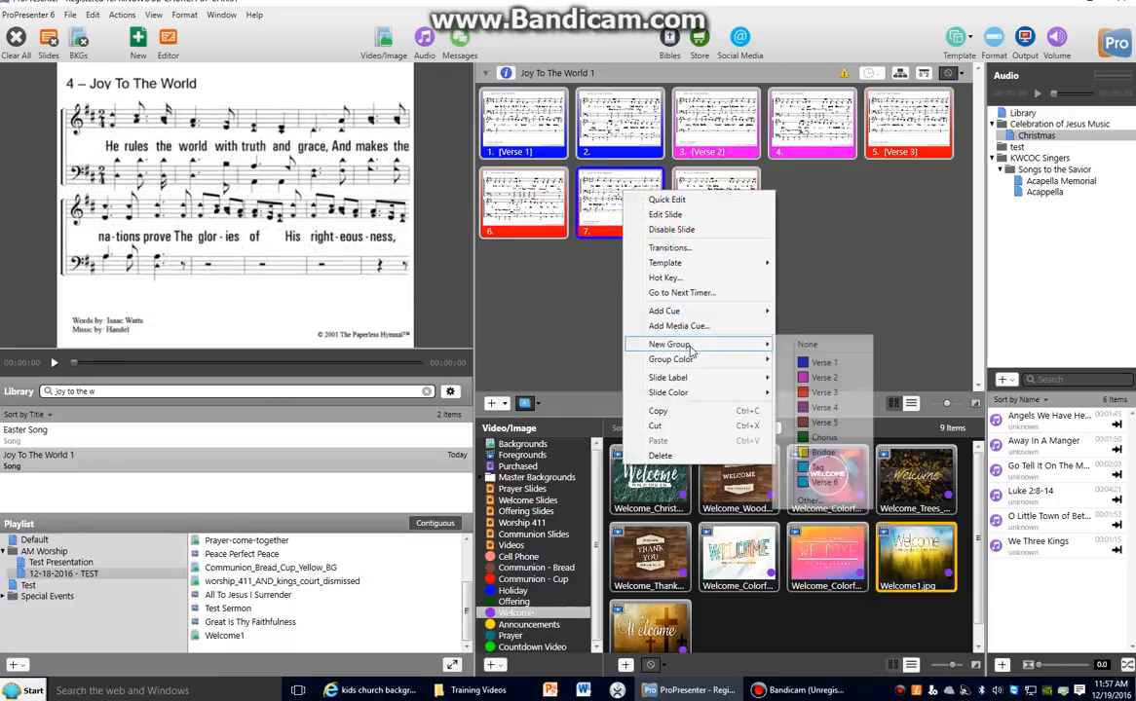
left_click(826, 410)
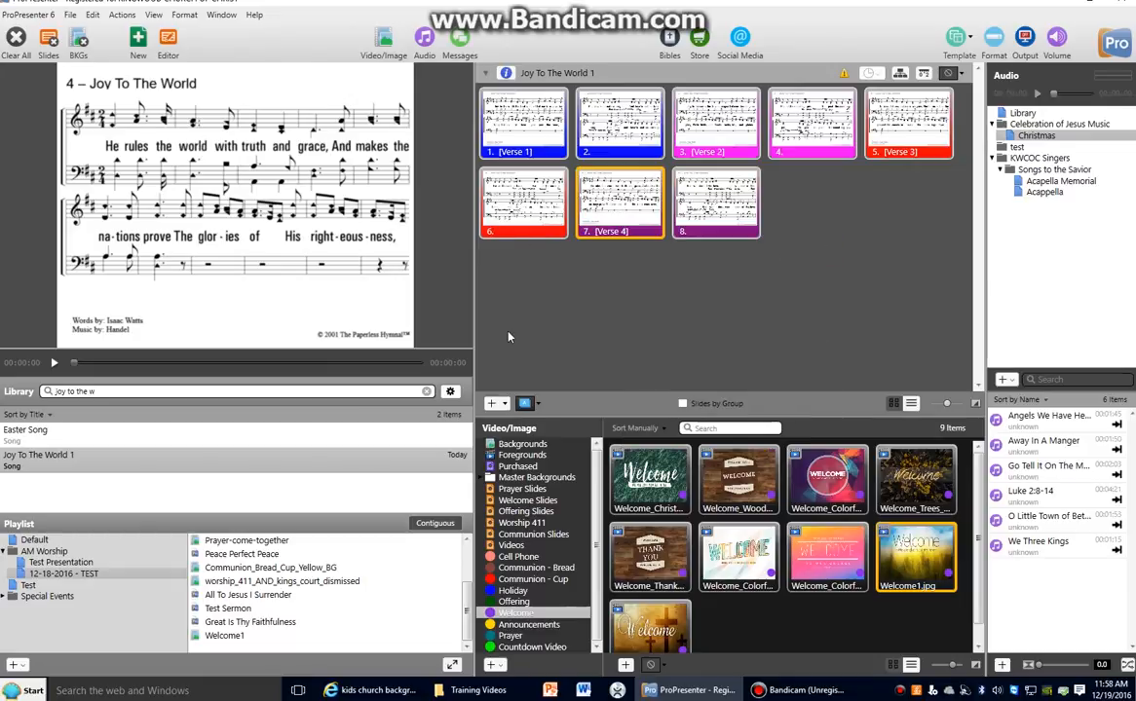
Step: Add Joy To The World 1 to the end of the 12-18-2016 - TEST playlist, and add Welcome1.jpg to the playlist again
left_click(86, 458)
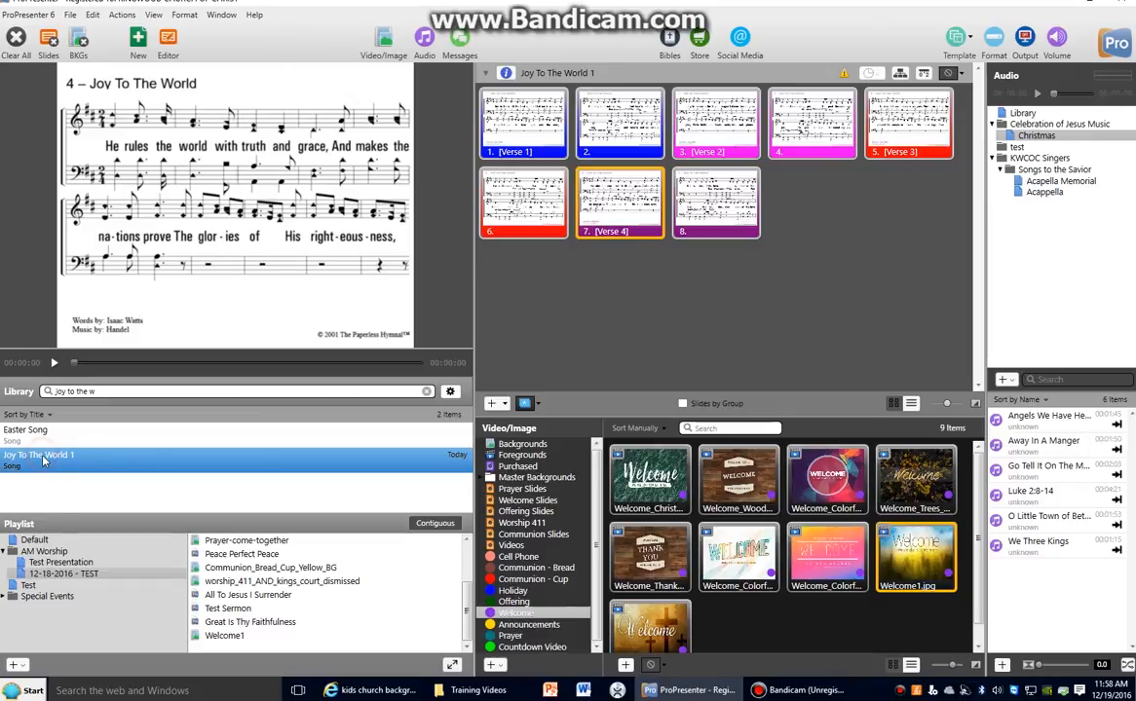
left_click_drag(45, 460, 235, 647)
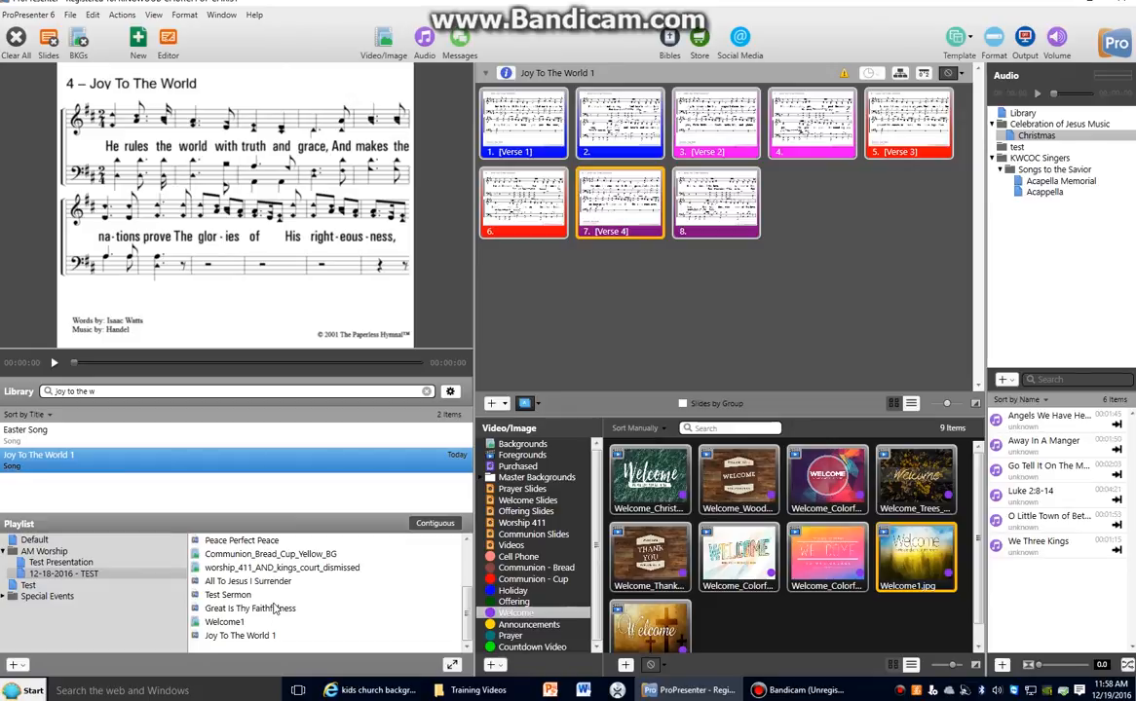
left_click(923, 566)
left_click_drag(924, 558, 336, 647)
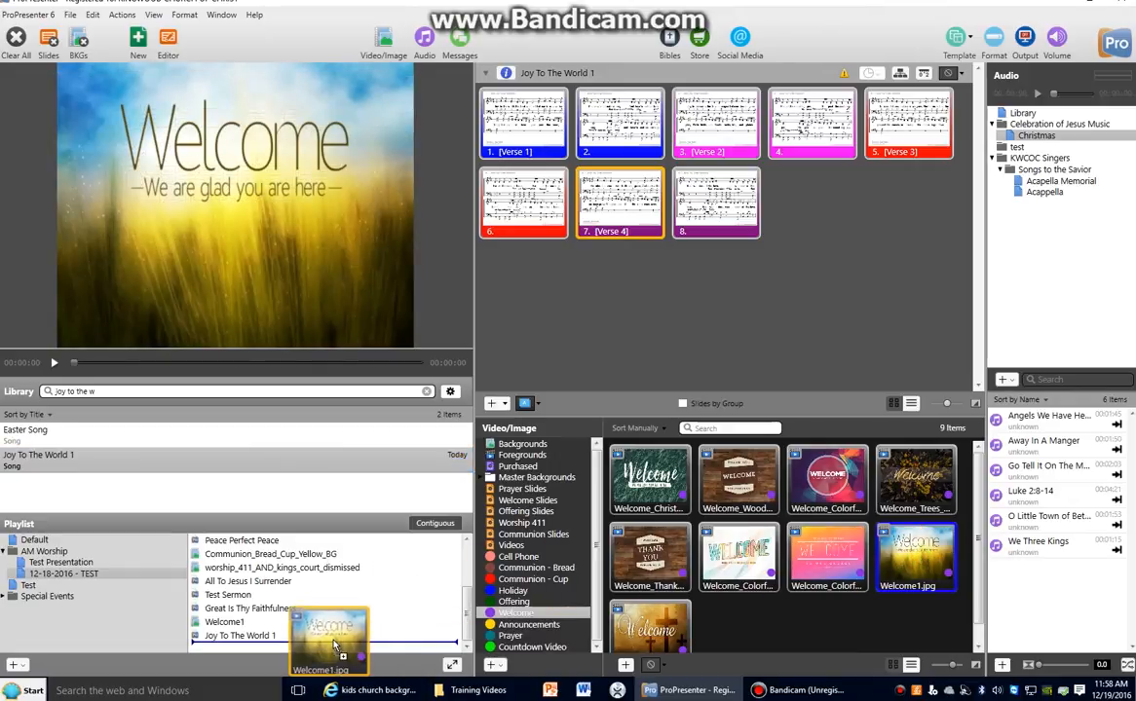
left_click_drag(336, 645, 335, 645)
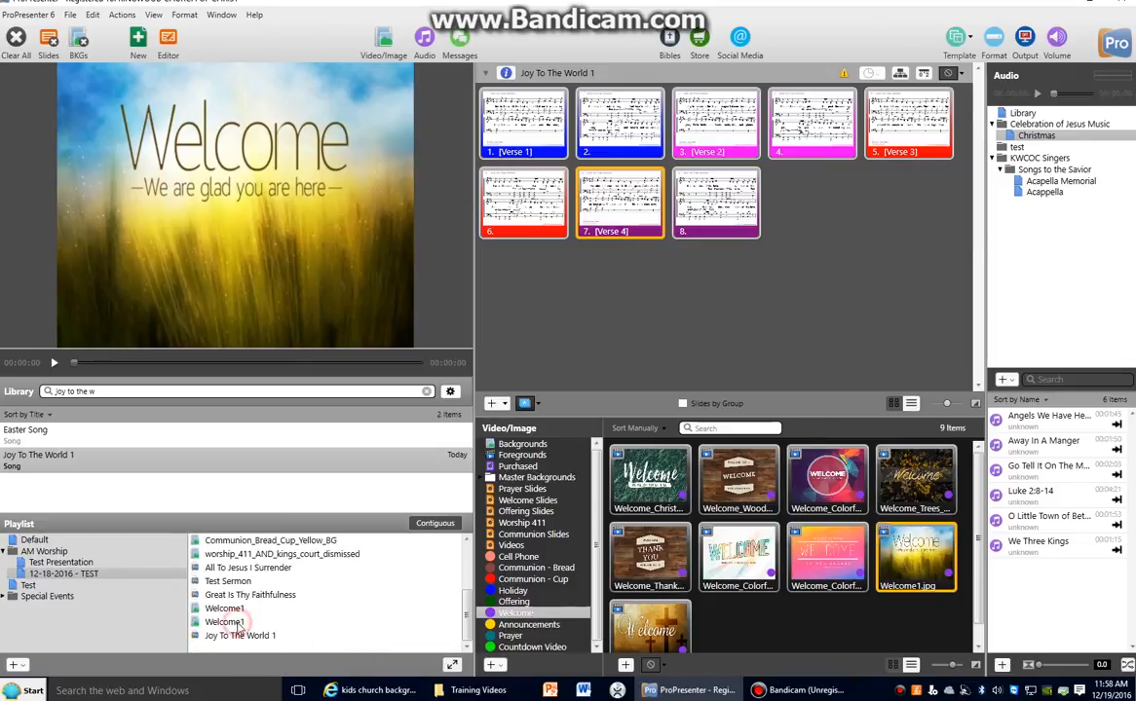
Step: Move the second Welcome1 item below Joy To The World 1 so it closes the playlist, and return to the playlist's first item
left_click(237, 622)
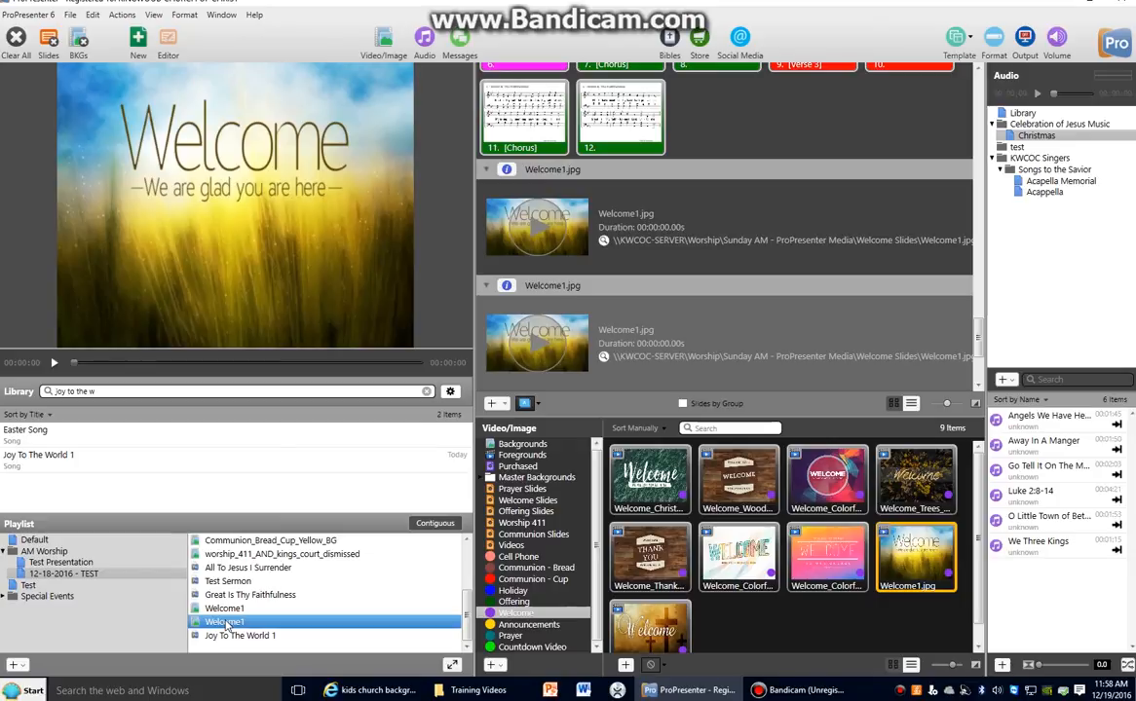
mouse_move(226, 623)
left_mouse_down()
mouse_move(232, 654)
mouse_move(226, 647)
left_mouse_up()
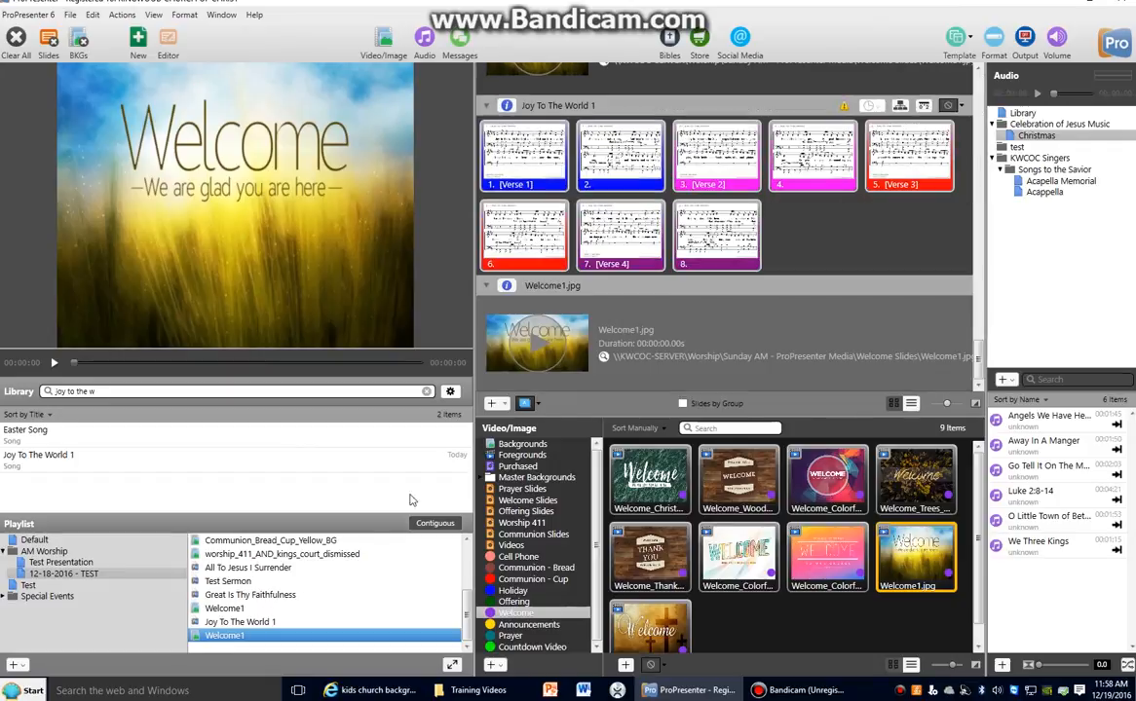
left_click_drag(977, 346, 969, 90)
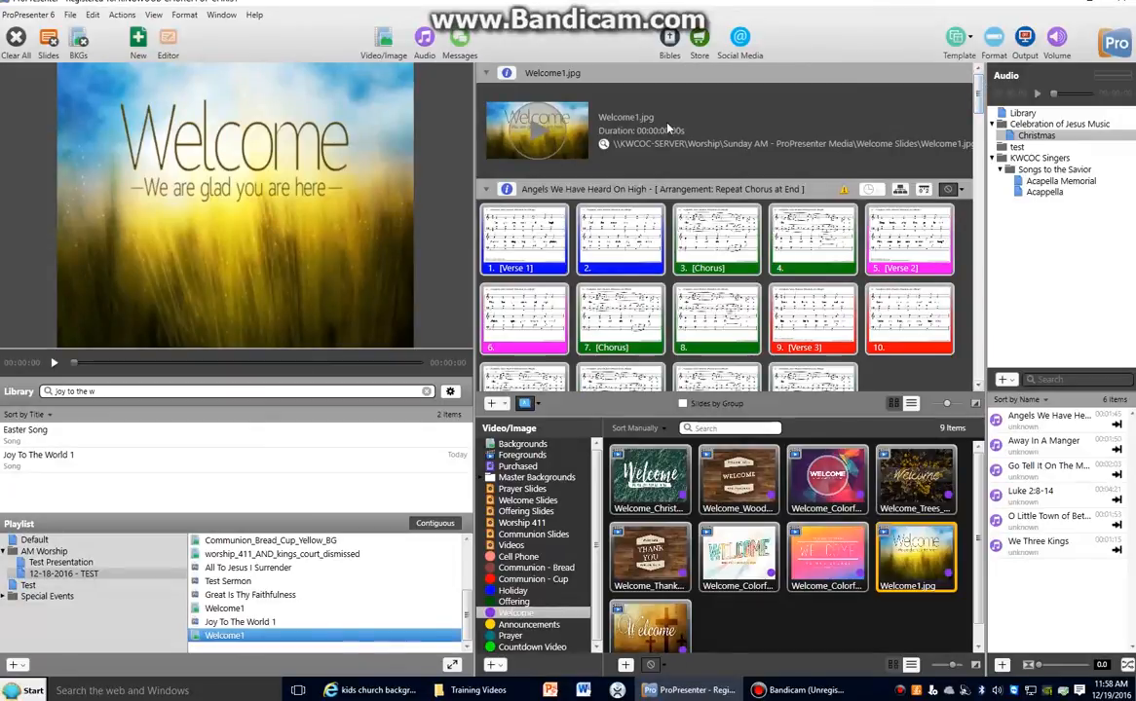